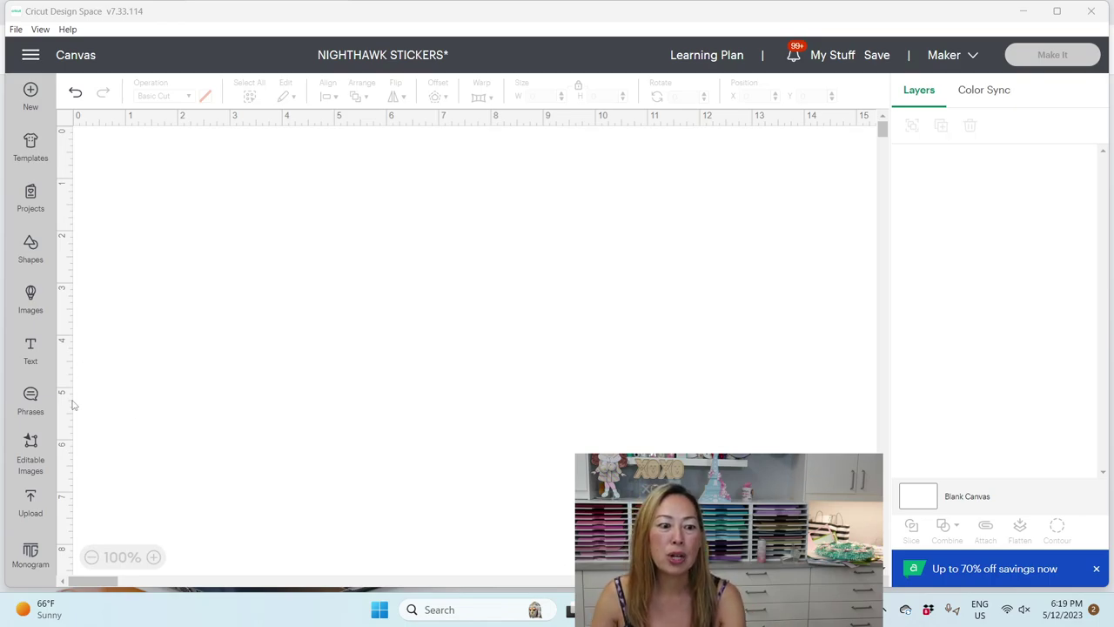
pyautogui.click(31, 507)
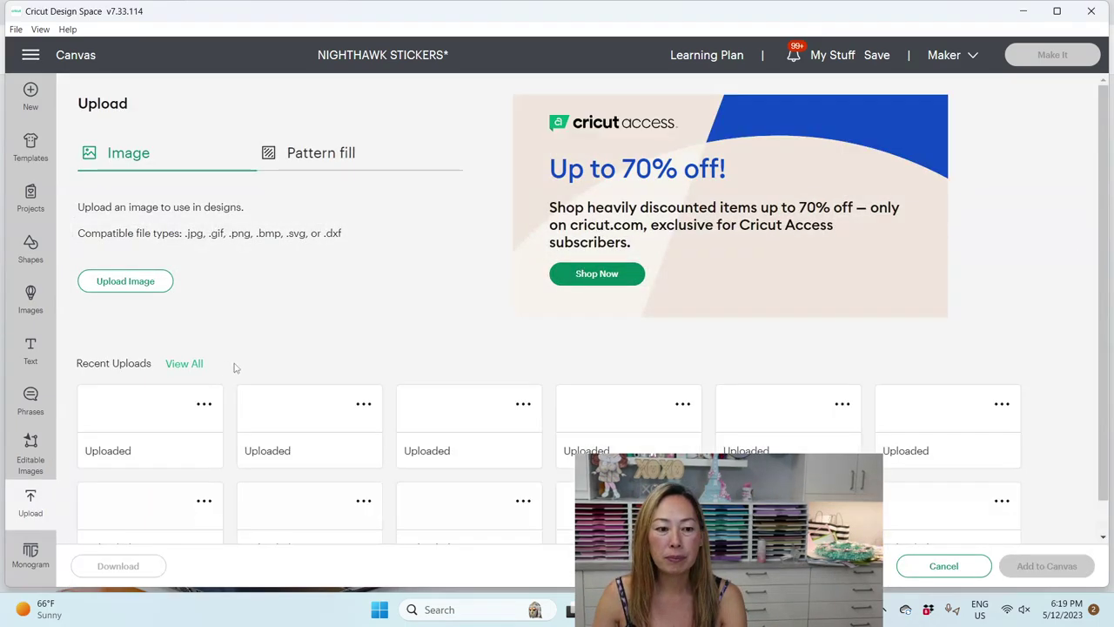
pyautogui.click(144, 281)
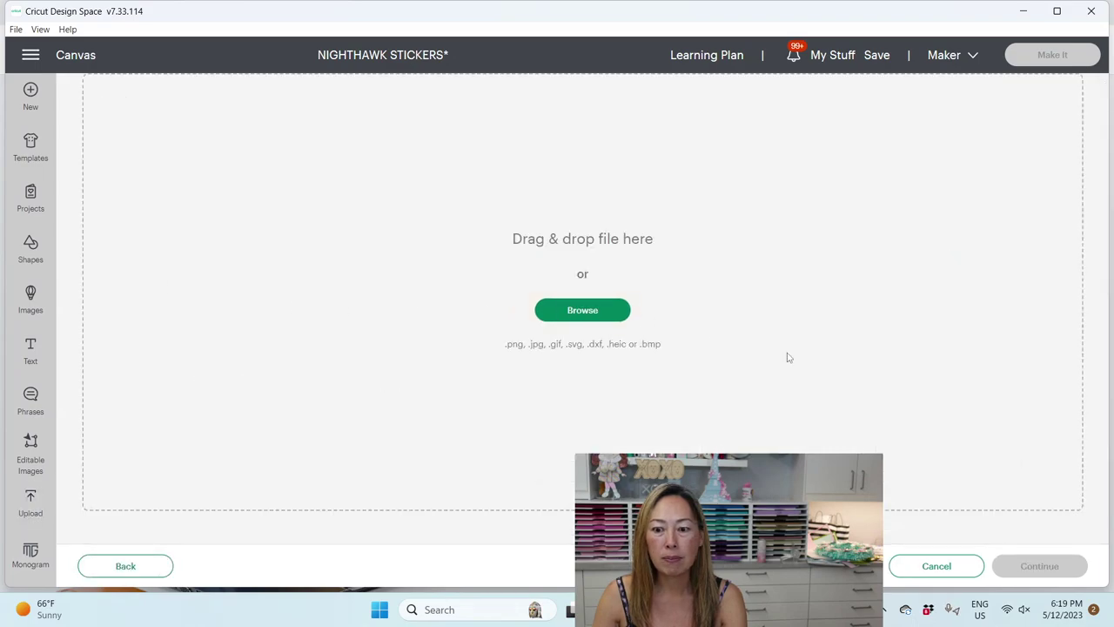
pyautogui.click(937, 566)
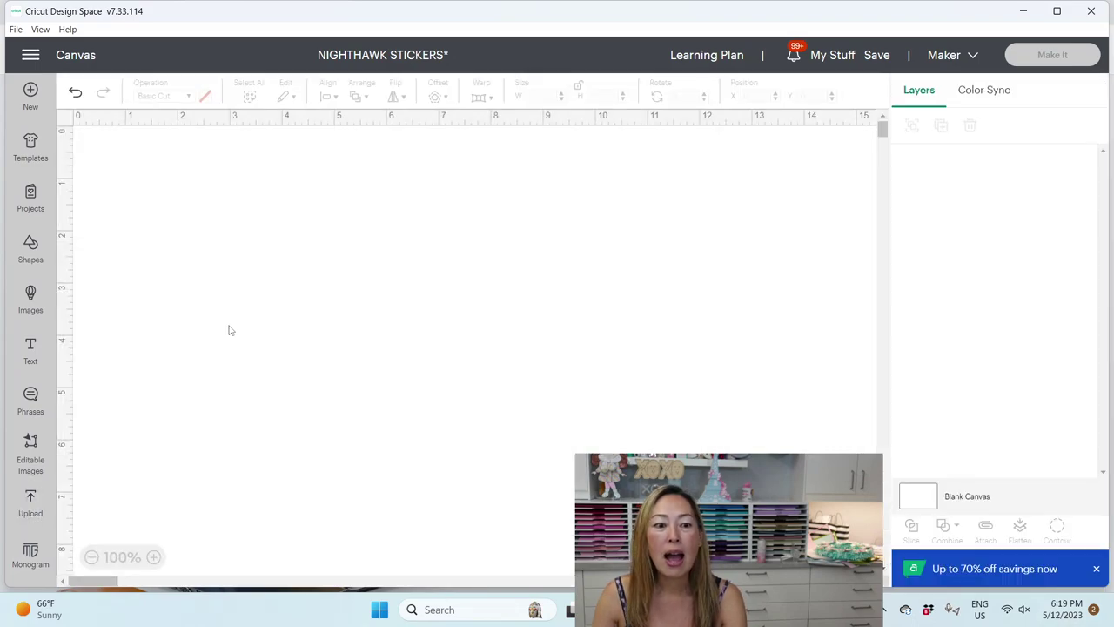
# - Add the image of four blue nighthawk heads from the uploaded images to the canvas and move it to about X 3.111, Y 1.056
pyautogui.click(30, 505)
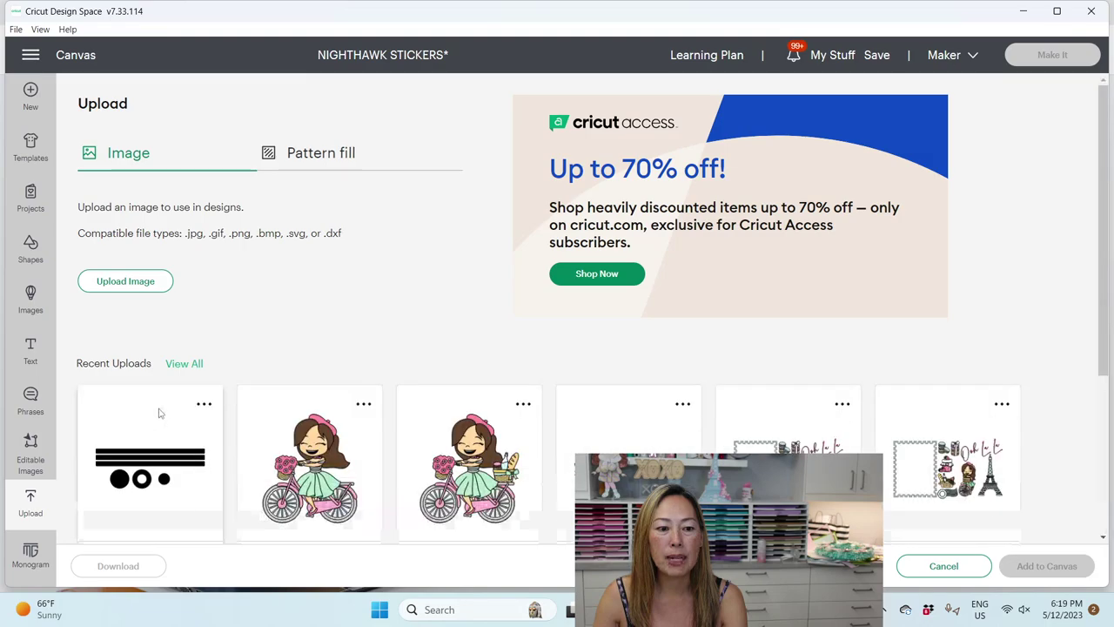
pyautogui.click(178, 366)
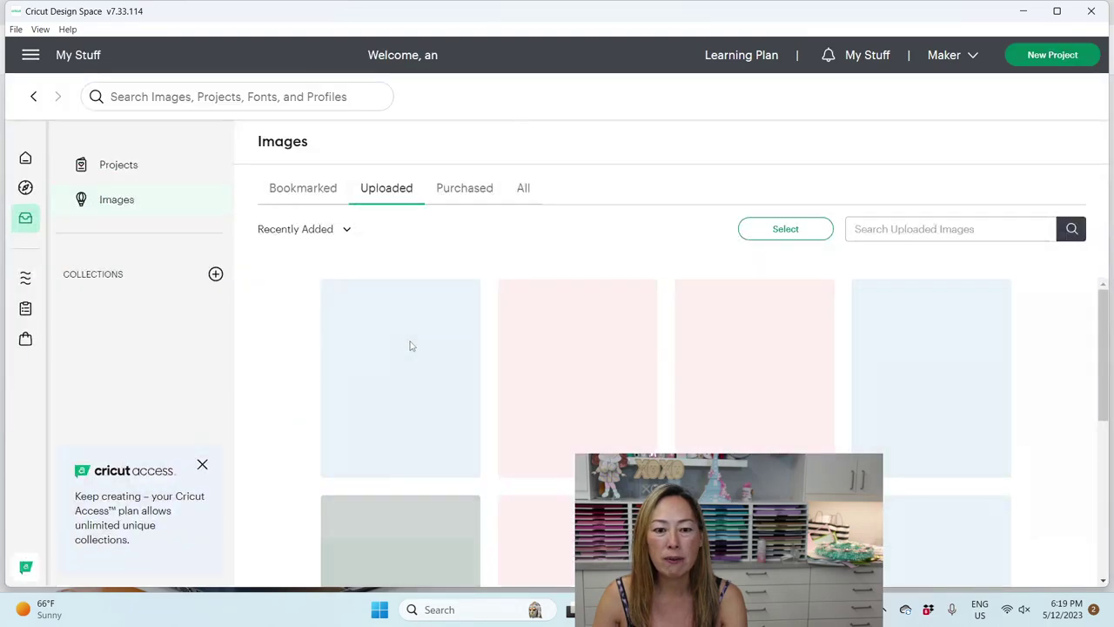
pyautogui.scroll(-10, 665, 343)
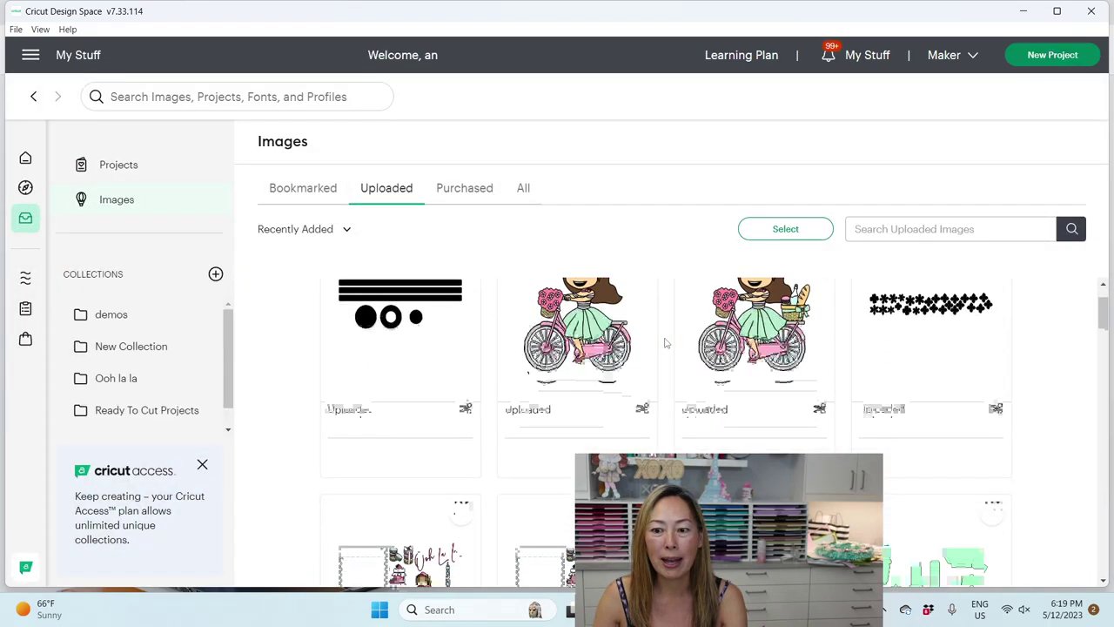
pyautogui.scroll(-10, 665, 343)
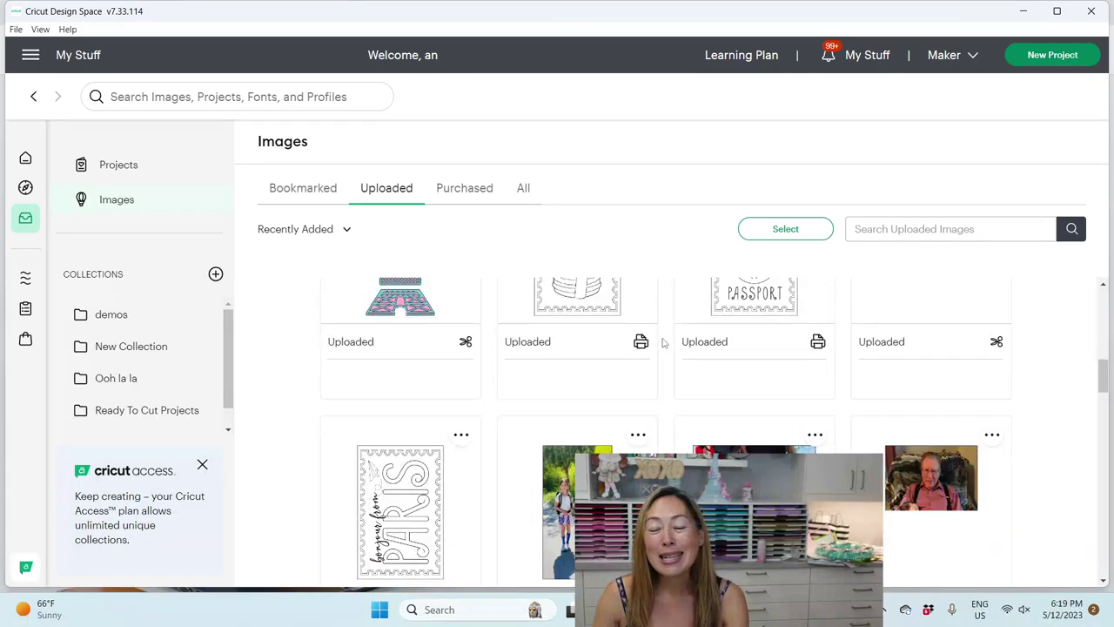
pyautogui.scroll(-5, 661, 343)
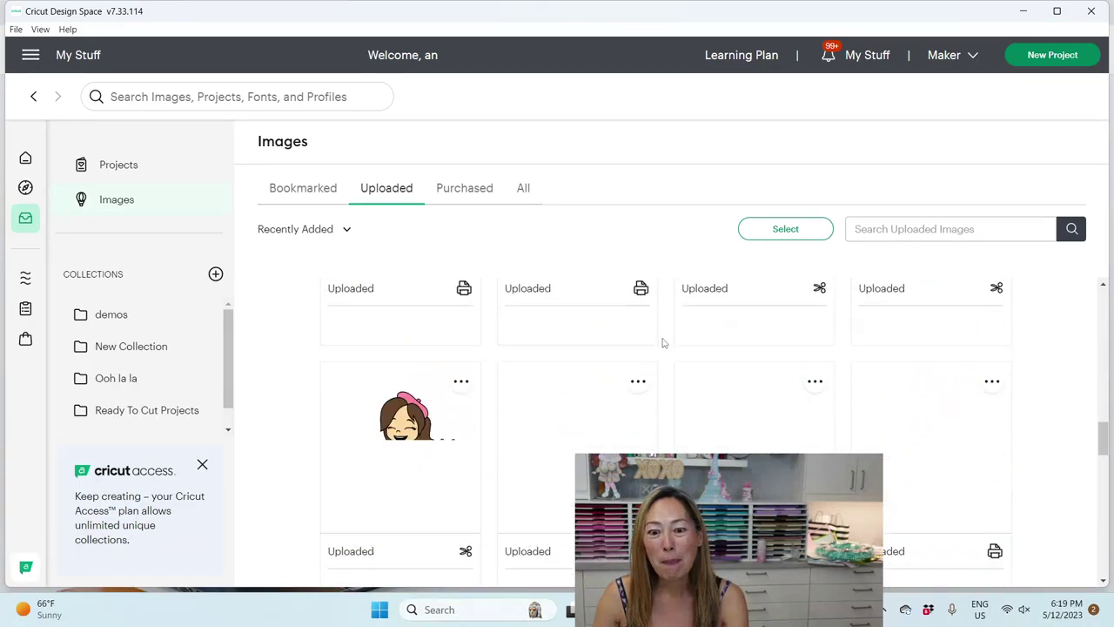
pyautogui.scroll(-8, 662, 343)
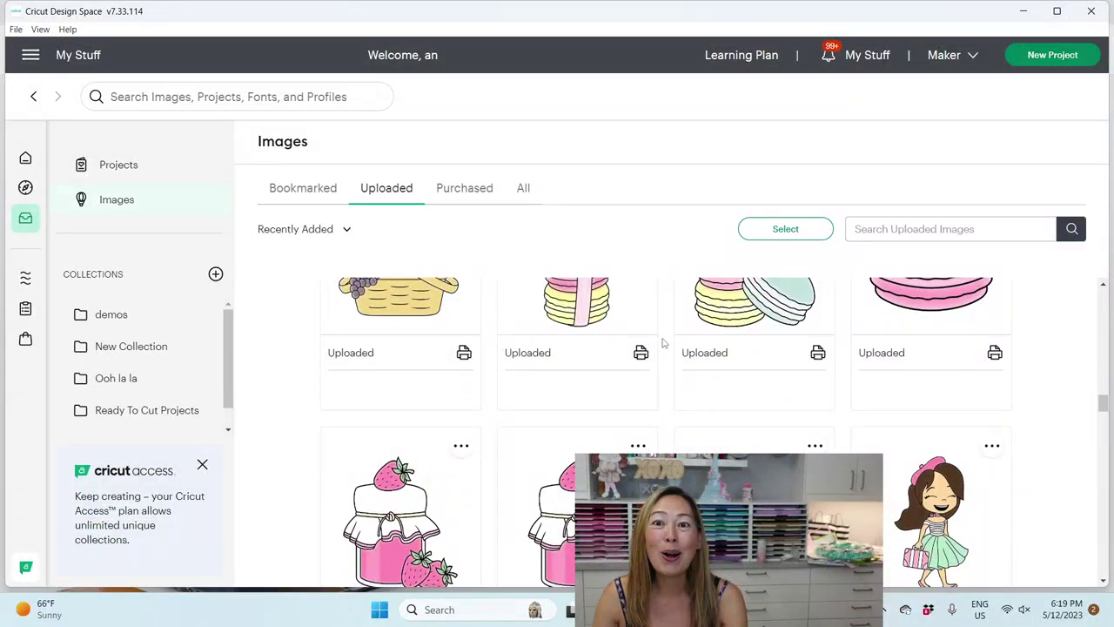
pyautogui.scroll(-2, 662, 343)
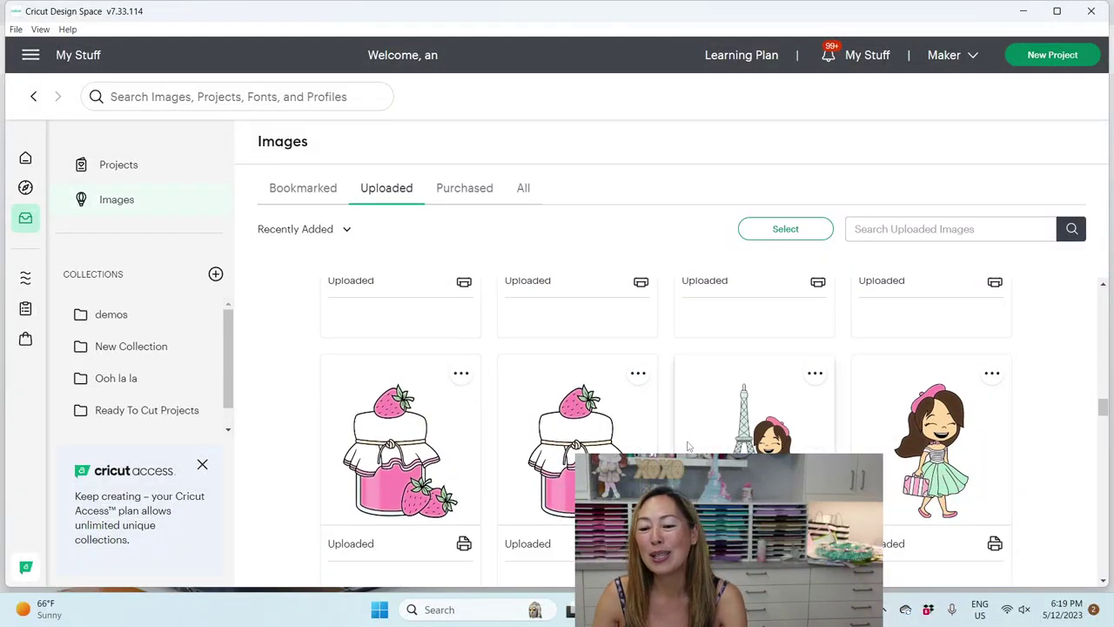
pyautogui.scroll(-1, 680, 442)
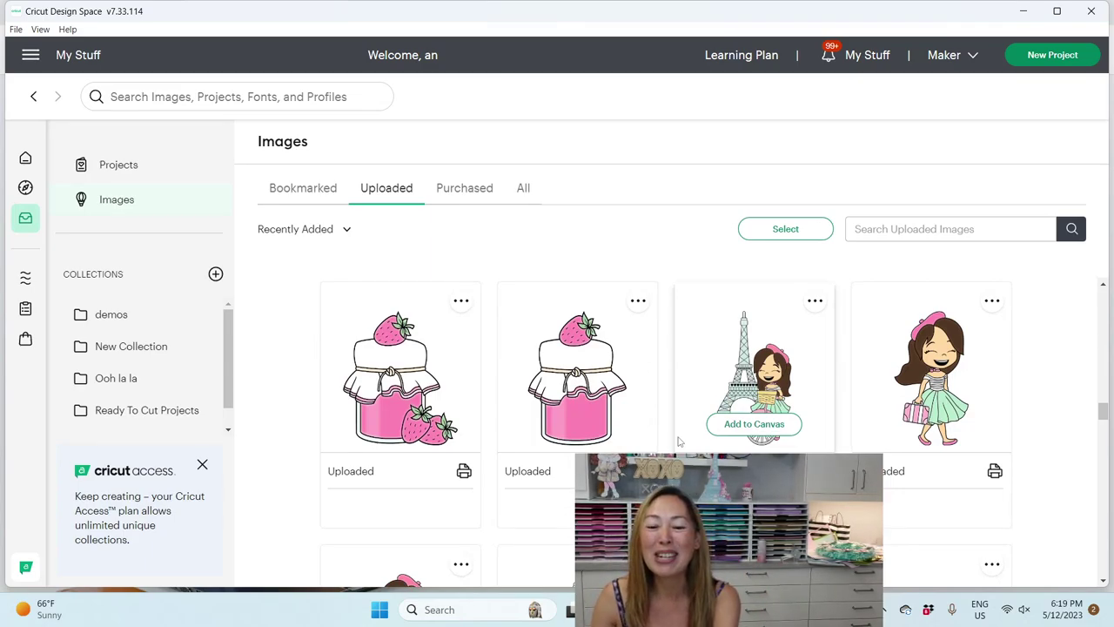
pyautogui.scroll(-3, 680, 441)
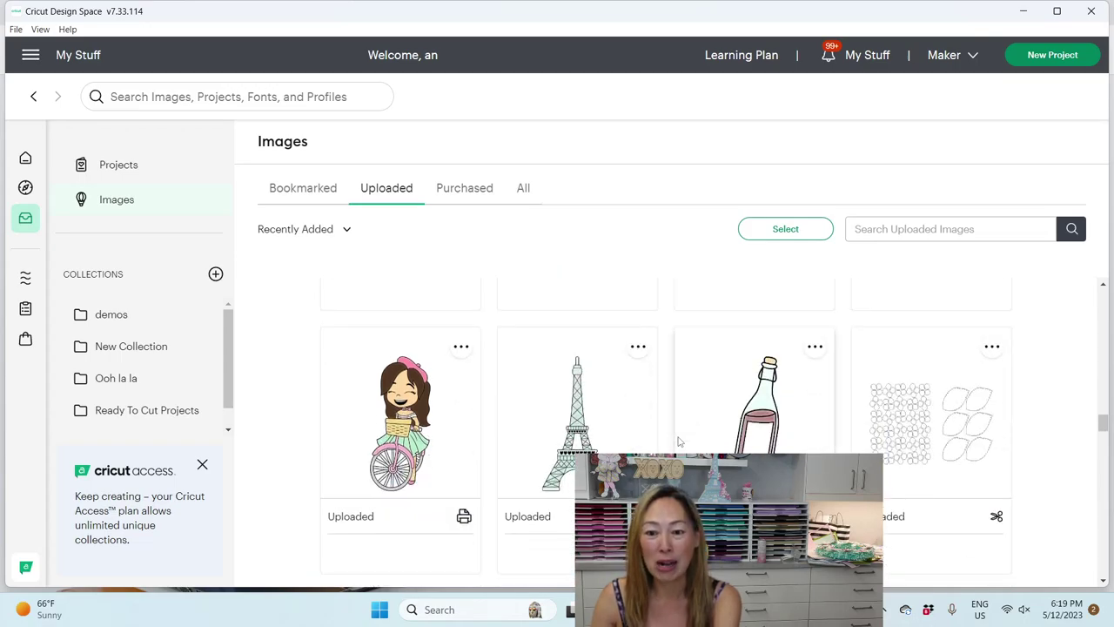
pyautogui.scroll(-4, 680, 441)
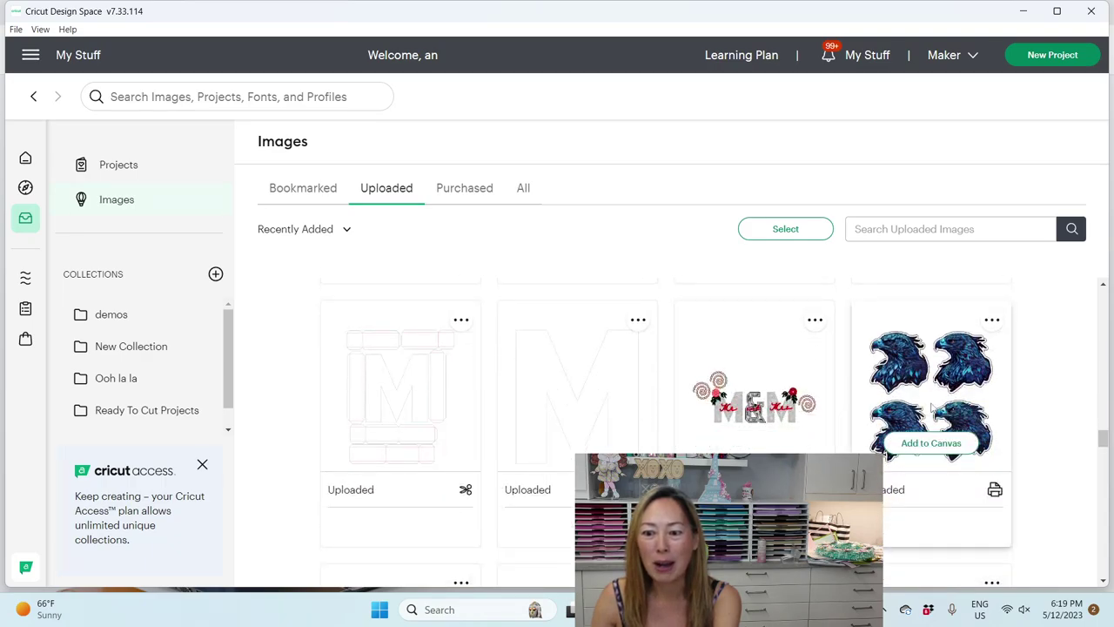
pyautogui.click(926, 445)
pyautogui.moveTo(452, 515)
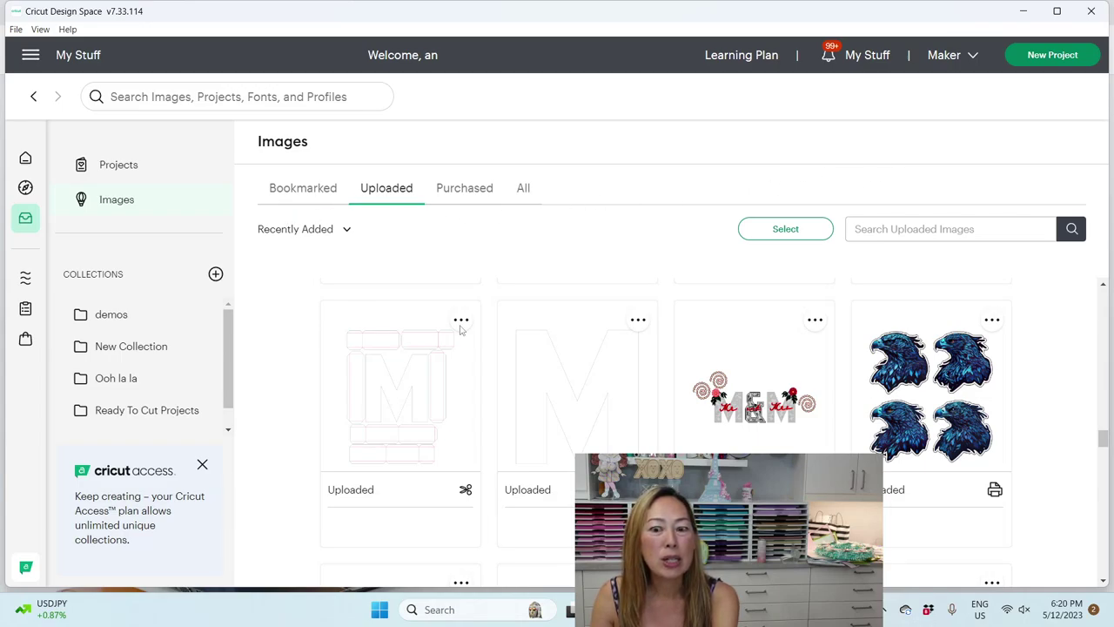
pyautogui.moveTo(953, 424)
pyautogui.click(939, 444)
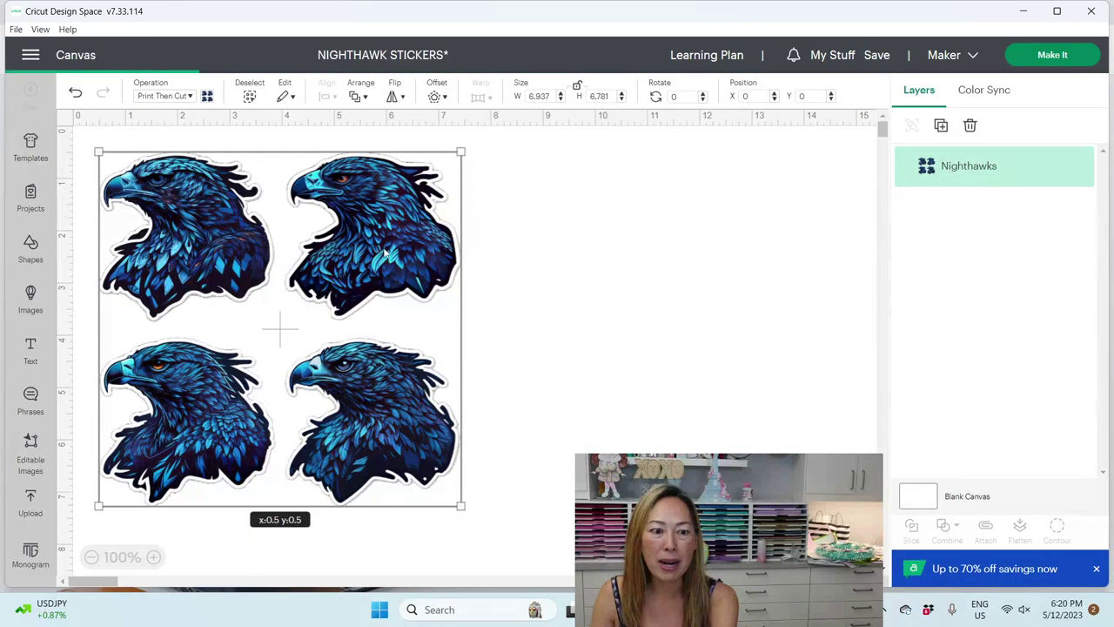
pyautogui.moveTo(381, 245); pyautogui.dragTo(516, 276)
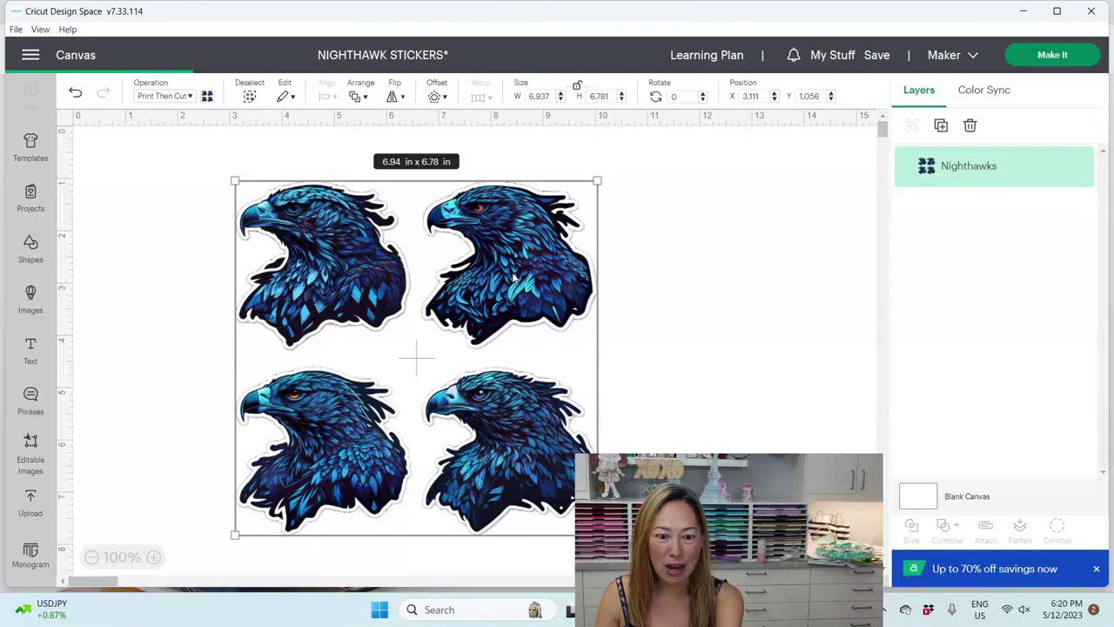
pyautogui.hotkey('ctrl', 'c')
pyautogui.hotkey('ctrl', 'v')
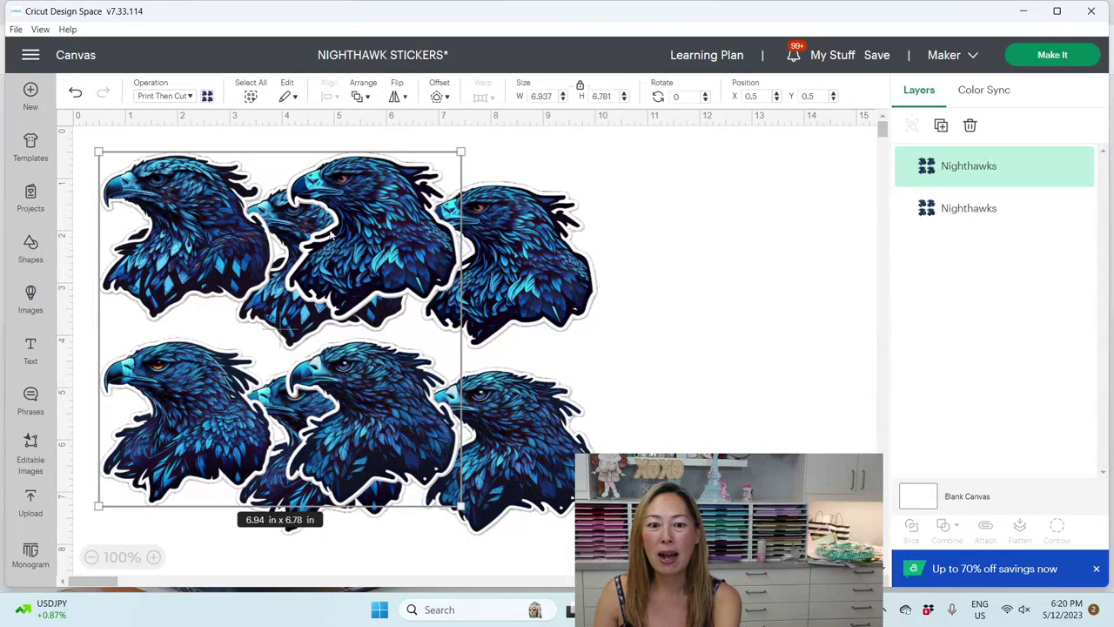
pyautogui.hotkey('ctrl', 'z')
pyautogui.click(516, 262)
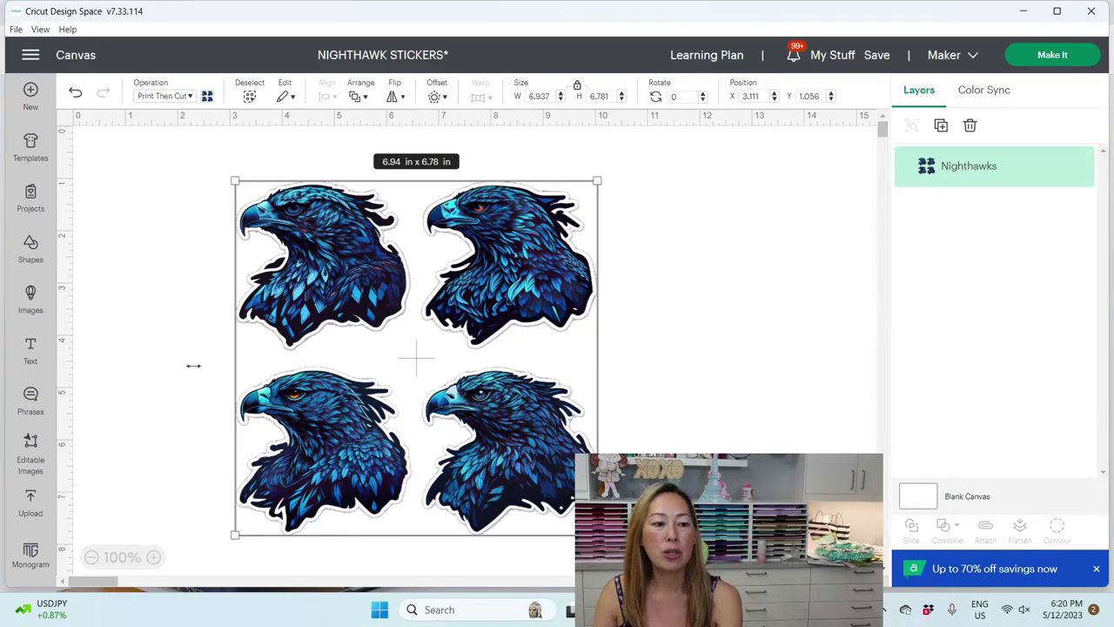
# - Cover the upper two nighthawks with a square stretched to about 11.58 × 3.33 in and slice it with the image
pyautogui.click(33, 250)
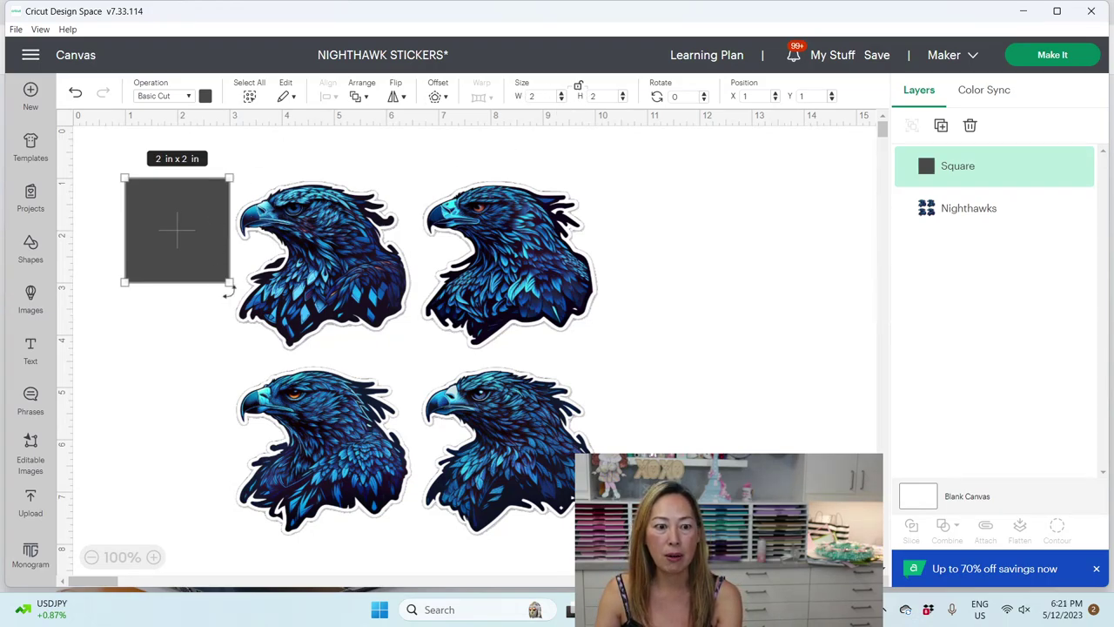
pyautogui.moveTo(232, 283); pyautogui.dragTo(732, 353)
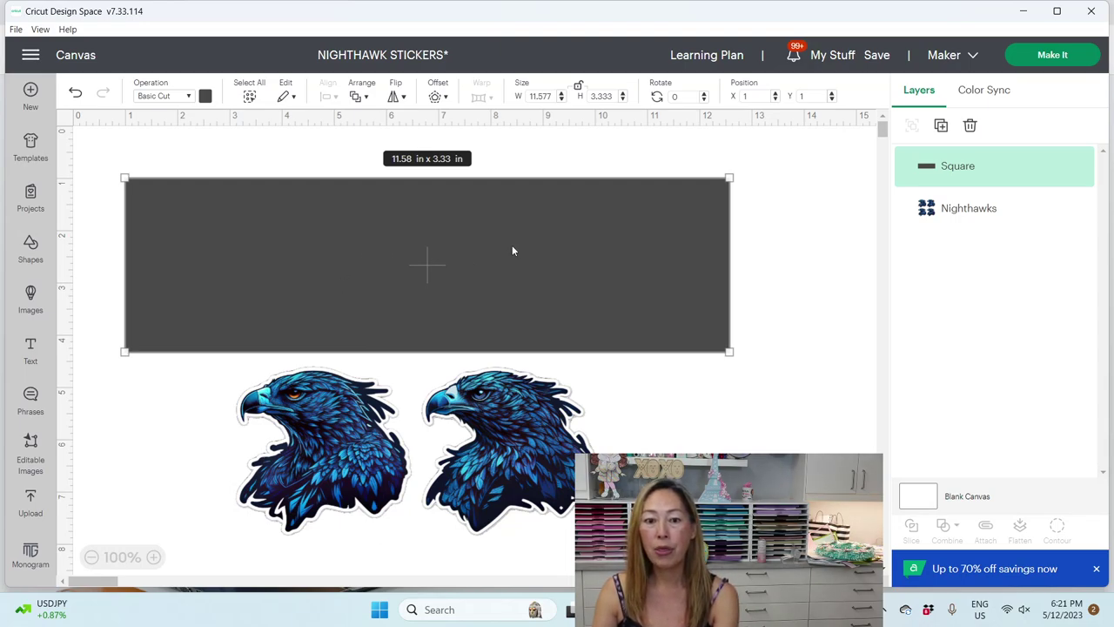
pyautogui.click(634, 373)
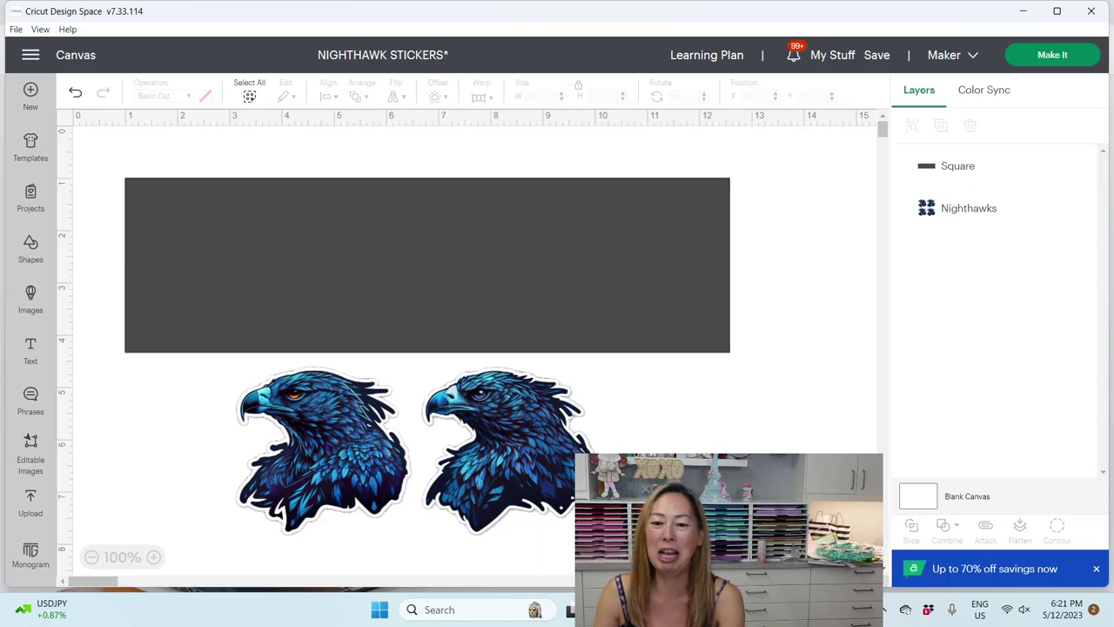
pyautogui.moveTo(830, 504); pyautogui.dragTo(407, 266)
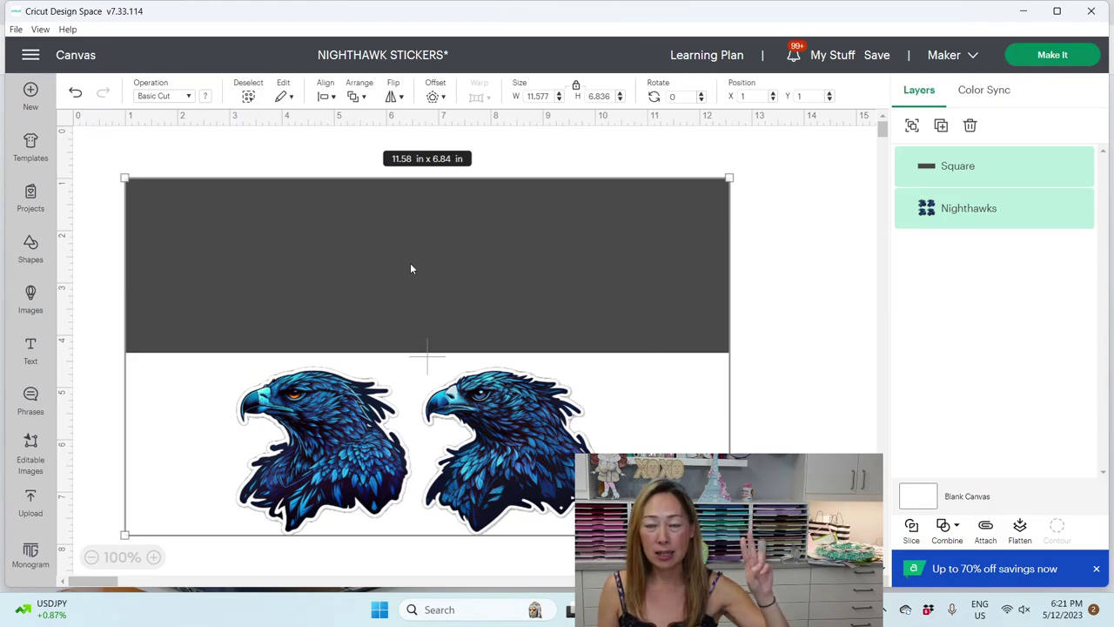
pyautogui.click(910, 526)
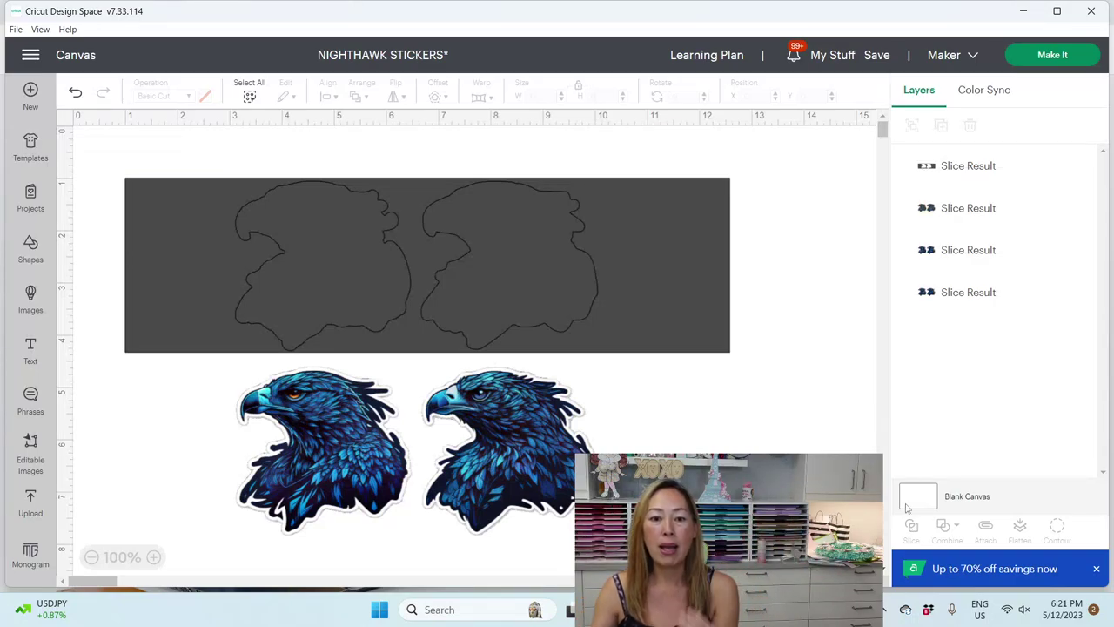
# - Delete the two grey slice pieces and move the upper and lower nighthawk pairs apart
pyautogui.moveTo(613, 224); pyautogui.dragTo(690, 239)
pyautogui.press('Delete')
pyautogui.press('Delete')
pyautogui.click(427, 244)
pyautogui.moveTo(427, 244); pyautogui.dragTo(753, 253)
pyautogui.moveTo(481, 464); pyautogui.dragTo(386, 461)
# - Delete the upper nighthawk pair and move the remaining pair to about X 3.188, Y 1.371
pyautogui.click(673, 265)
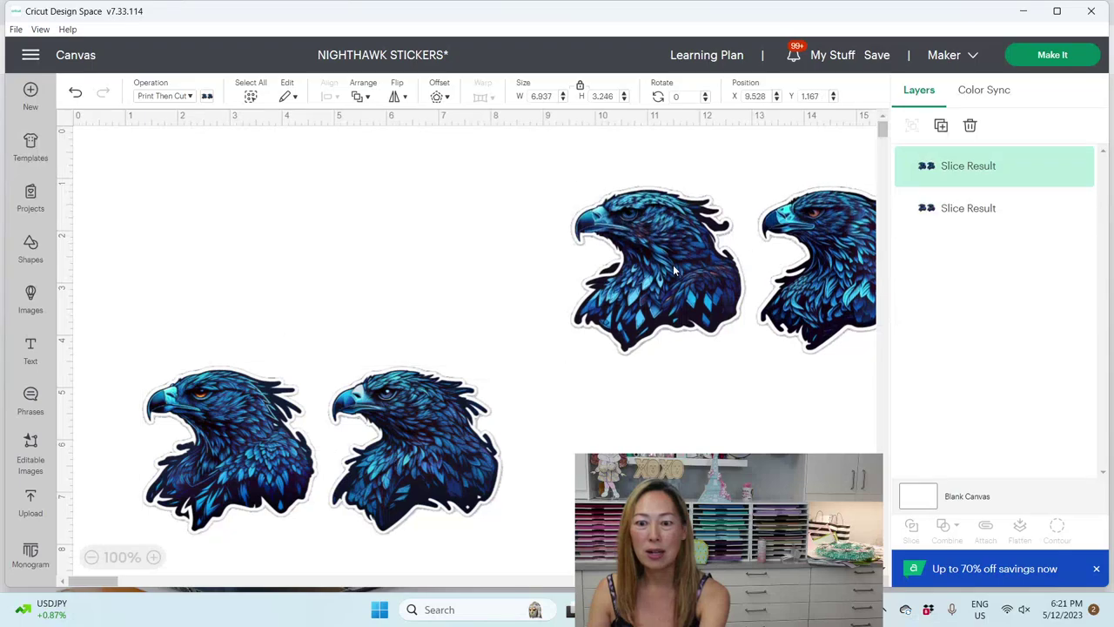
pyautogui.moveTo(673, 264); pyautogui.dragTo(380, 238)
pyautogui.press('Delete')
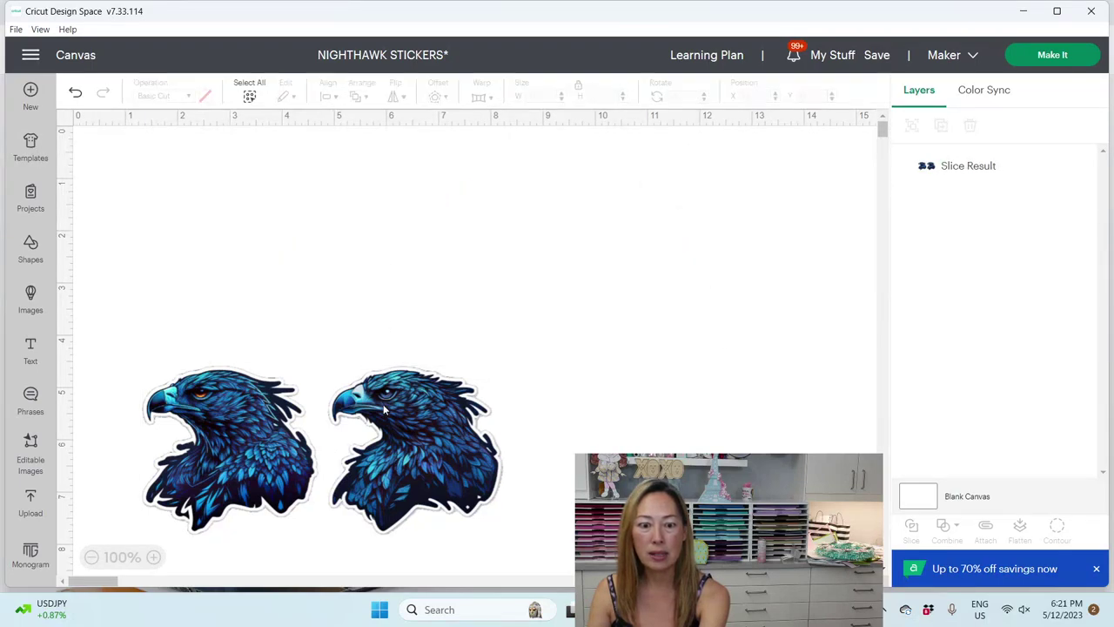
pyautogui.moveTo(384, 430); pyautogui.dragTo(484, 263)
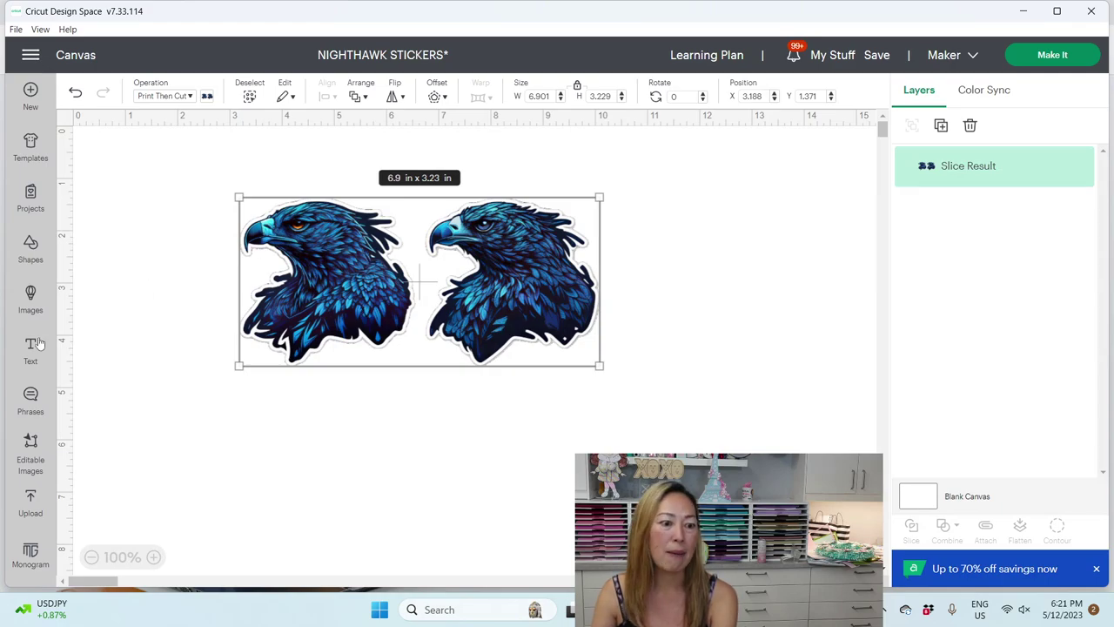
# - Add a square enlarged to about 4.9 × 4.9 in and place it so it fully covers only the left nighthawk
pyautogui.click(28, 251)
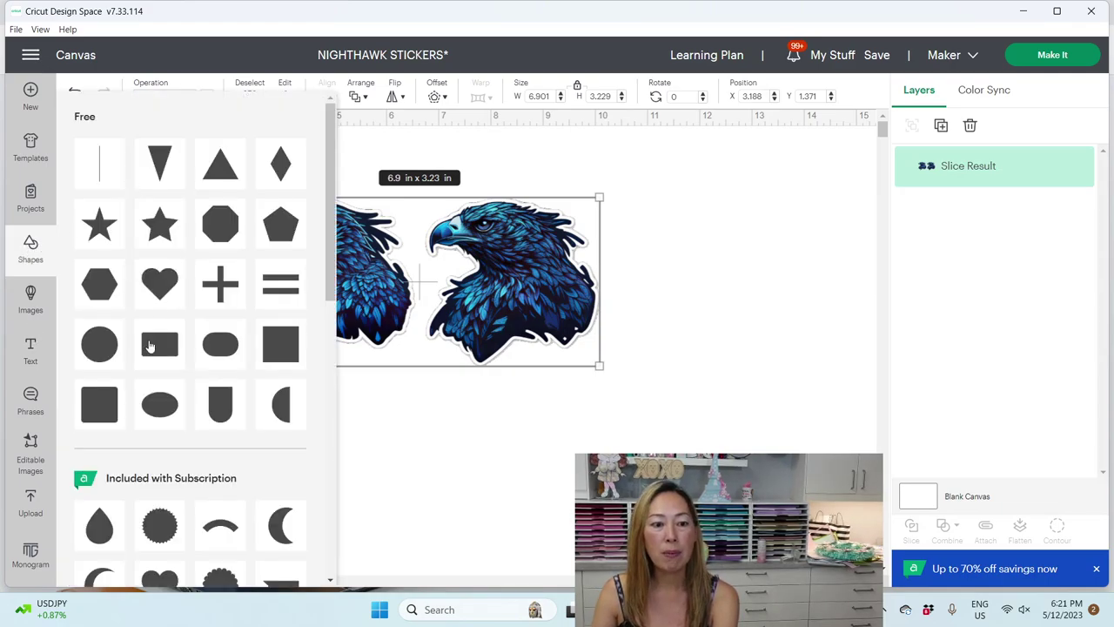
pyautogui.click(266, 349)
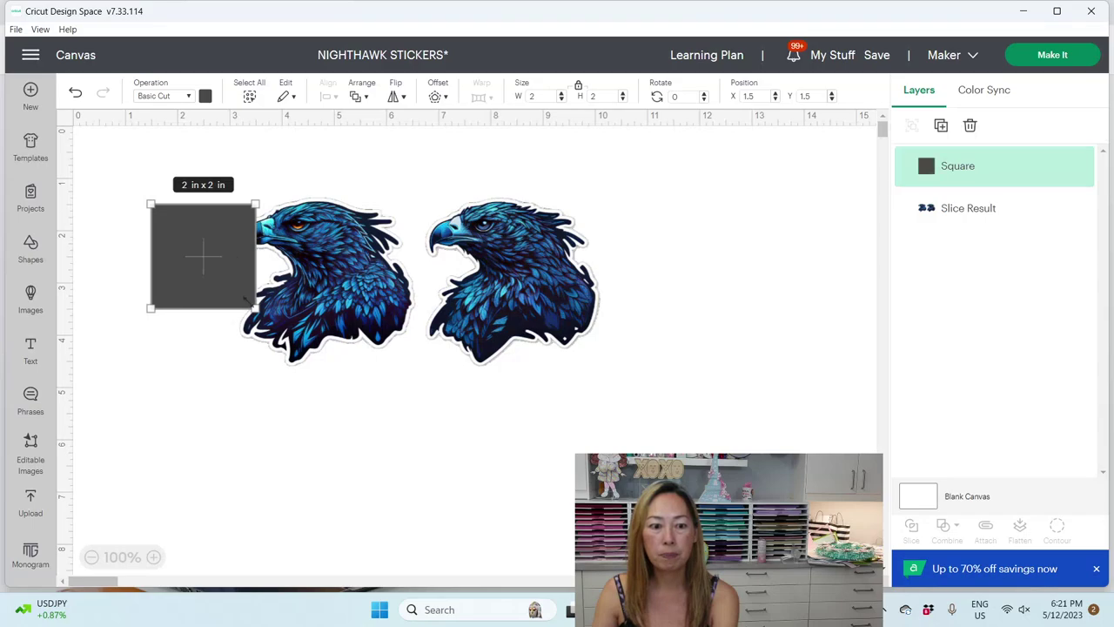
pyautogui.moveTo(253, 306); pyautogui.dragTo(372, 452)
pyautogui.moveTo(368, 383); pyautogui.dragTo(373, 375)
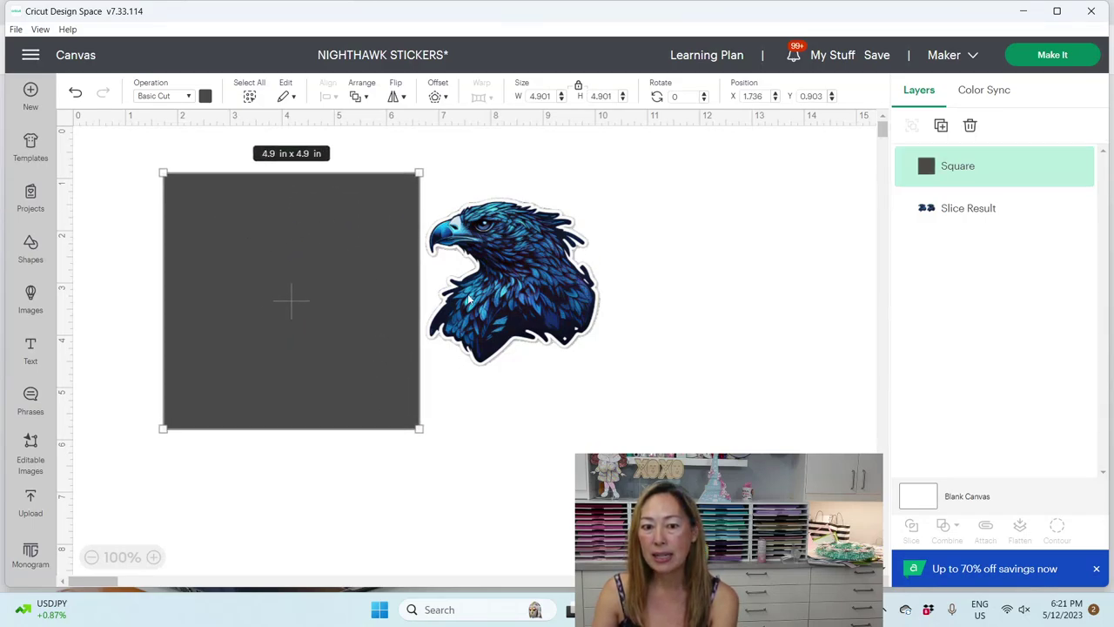
pyautogui.moveTo(365, 220); pyautogui.dragTo(367, 269)
pyautogui.click(721, 349)
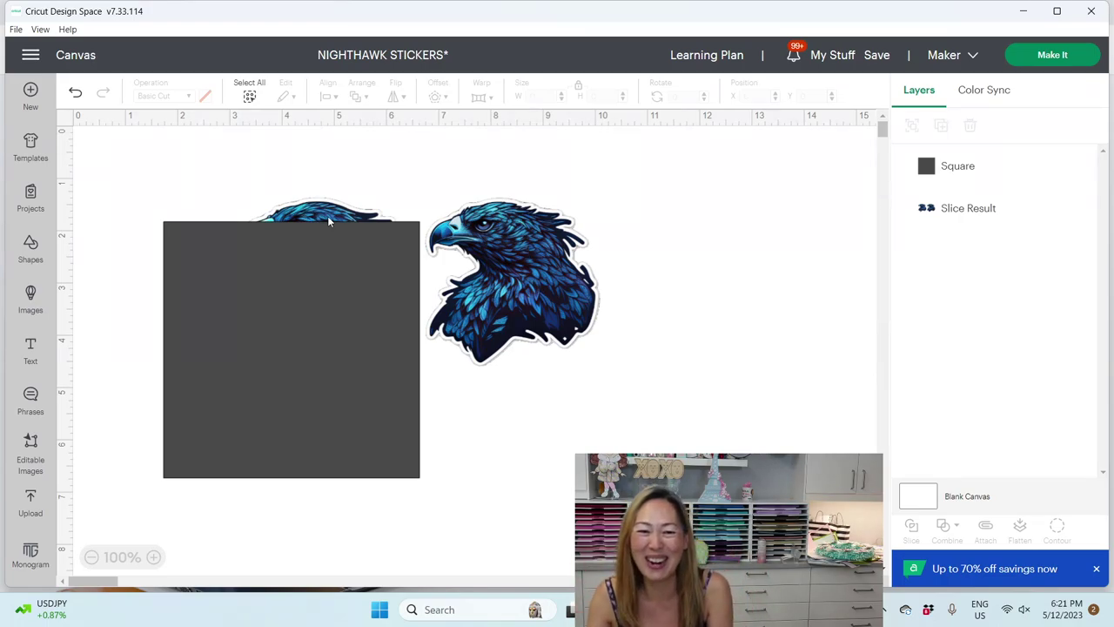
pyautogui.moveTo(340, 296); pyautogui.dragTo(338, 253)
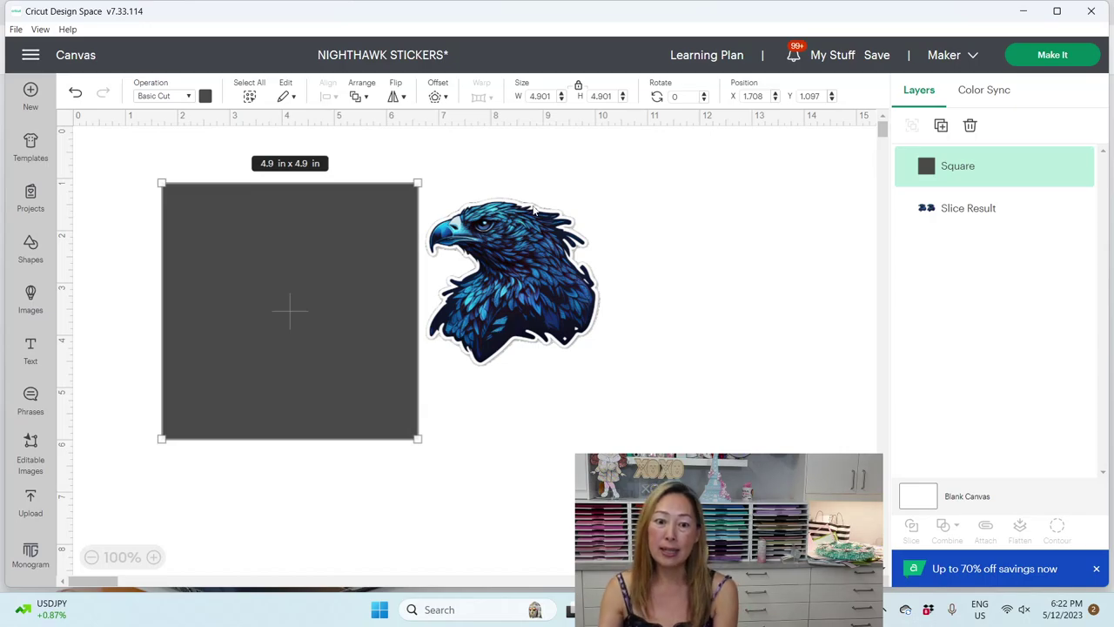
pyautogui.click(648, 441)
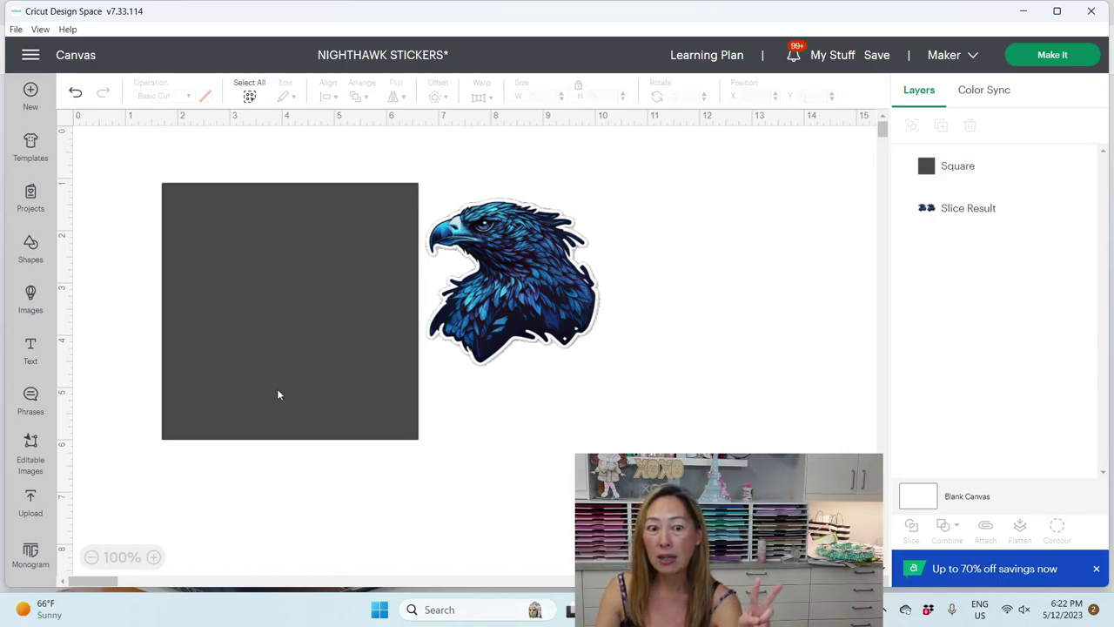
# - Slice the square with the nighthawk pair and move the uncovered nighthawk aside to about X 10.11, Y 1.531
pyautogui.moveTo(745, 520); pyautogui.dragTo(273, 237)
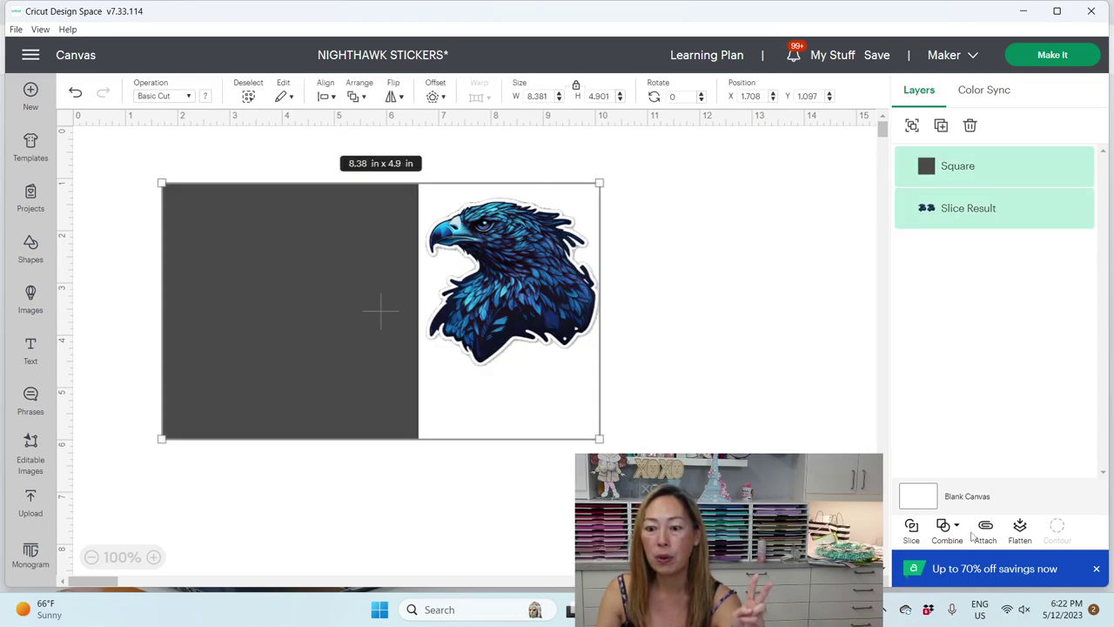
pyautogui.click(912, 526)
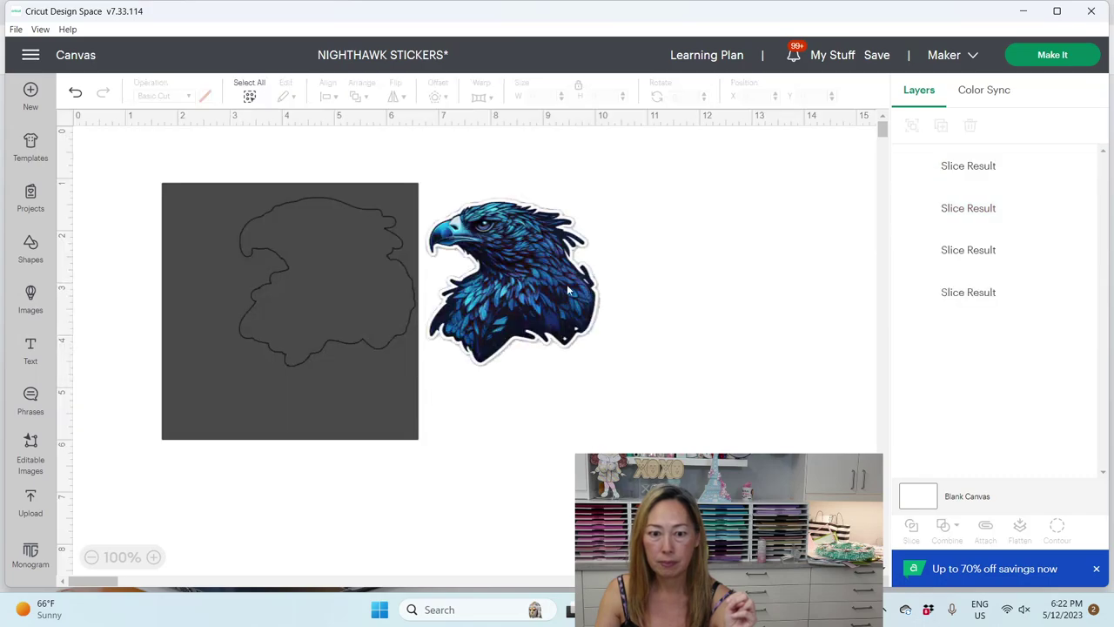
pyautogui.moveTo(482, 282); pyautogui.dragTo(657, 284)
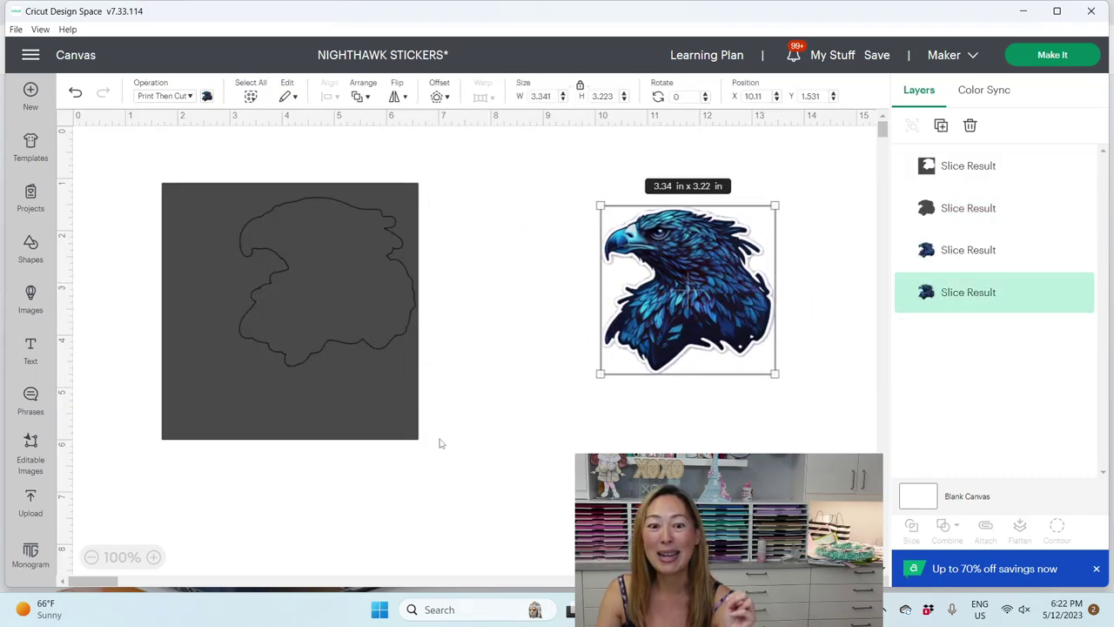
# - Delete the three overlapping slice pieces at the grey square, keeping only the separated nighthawk
pyautogui.click(438, 443)
pyautogui.moveTo(445, 500); pyautogui.dragTo(222, 243)
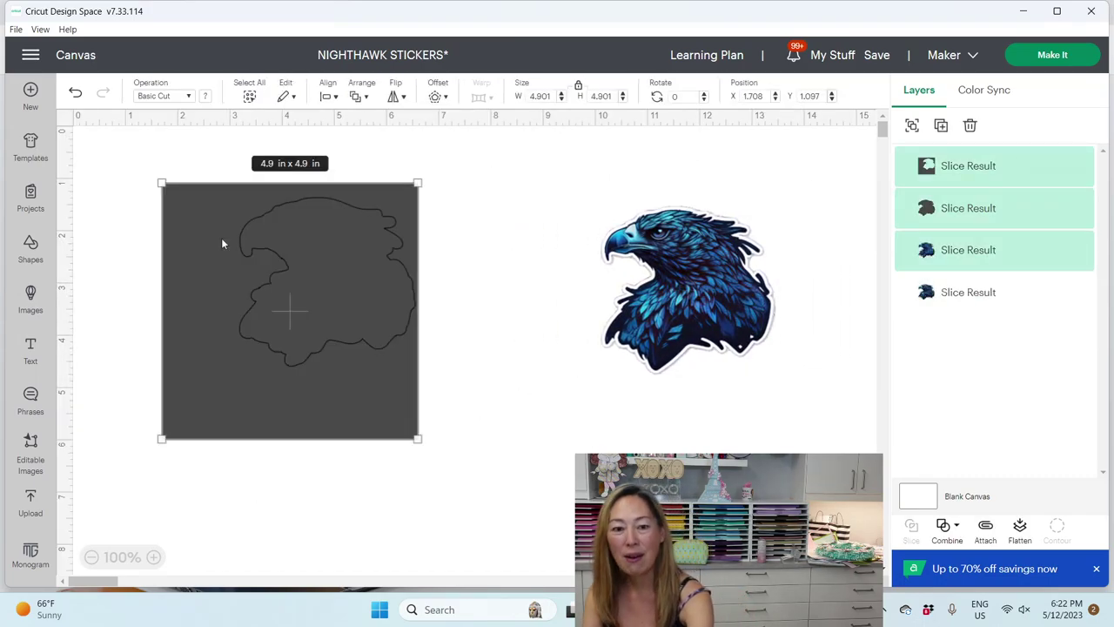
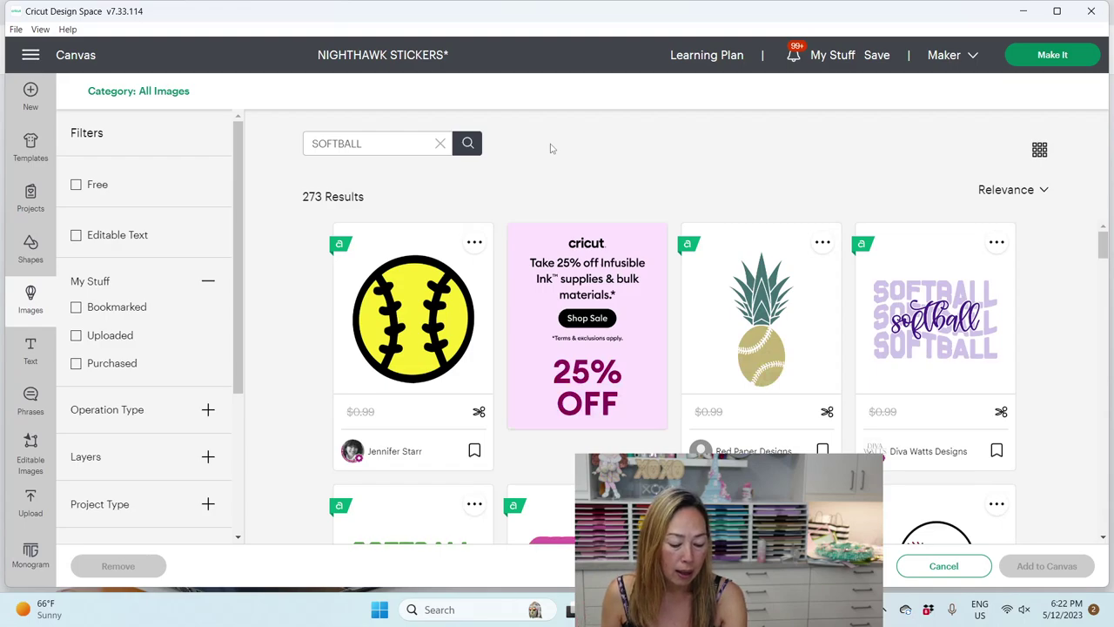
# - Select the Softball Mom design with the round ball outline and blue lettering from the SOFTBALL image results
pyautogui.scroll(-2, 712, 281)
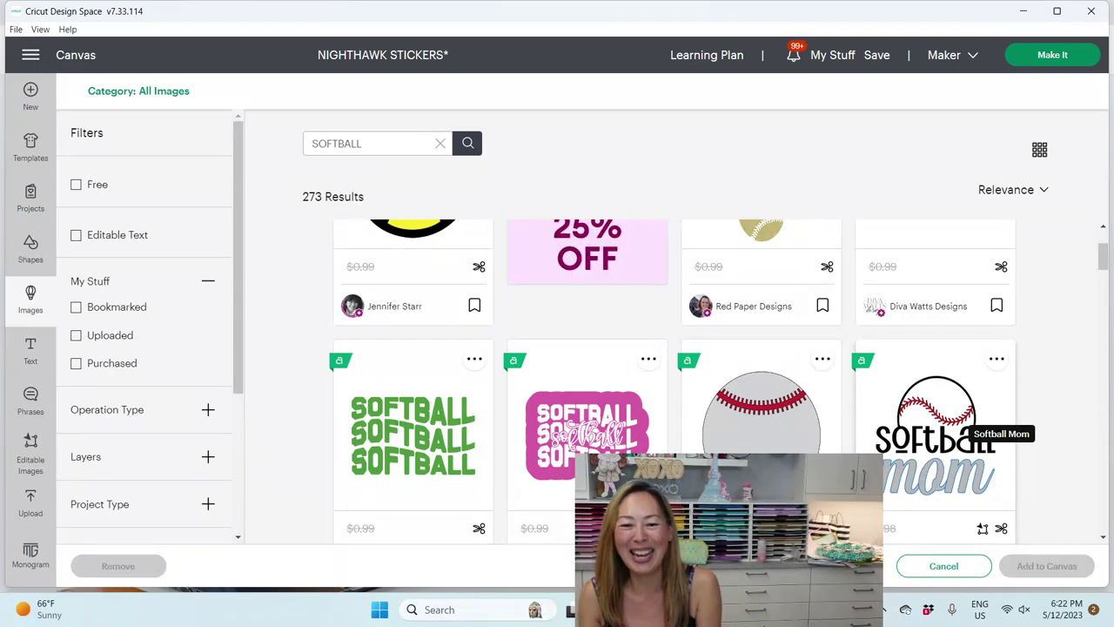
pyautogui.click(949, 451)
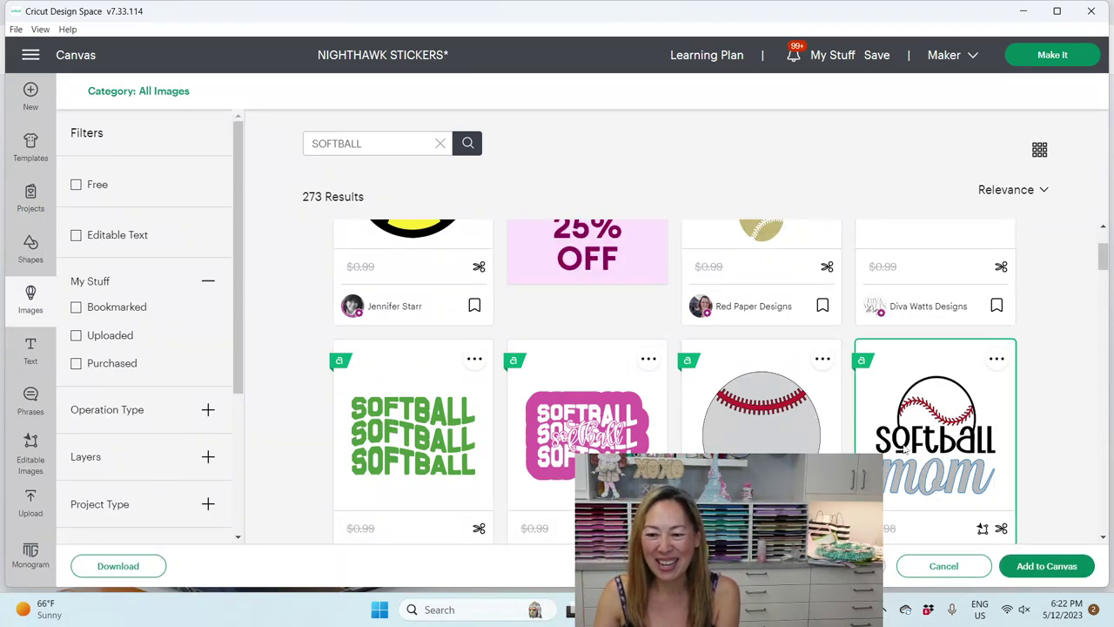
# - Find the Softball All Day design with the red stitching arc further down the results and add it to the selection
pyautogui.scroll(-5, 906, 450)
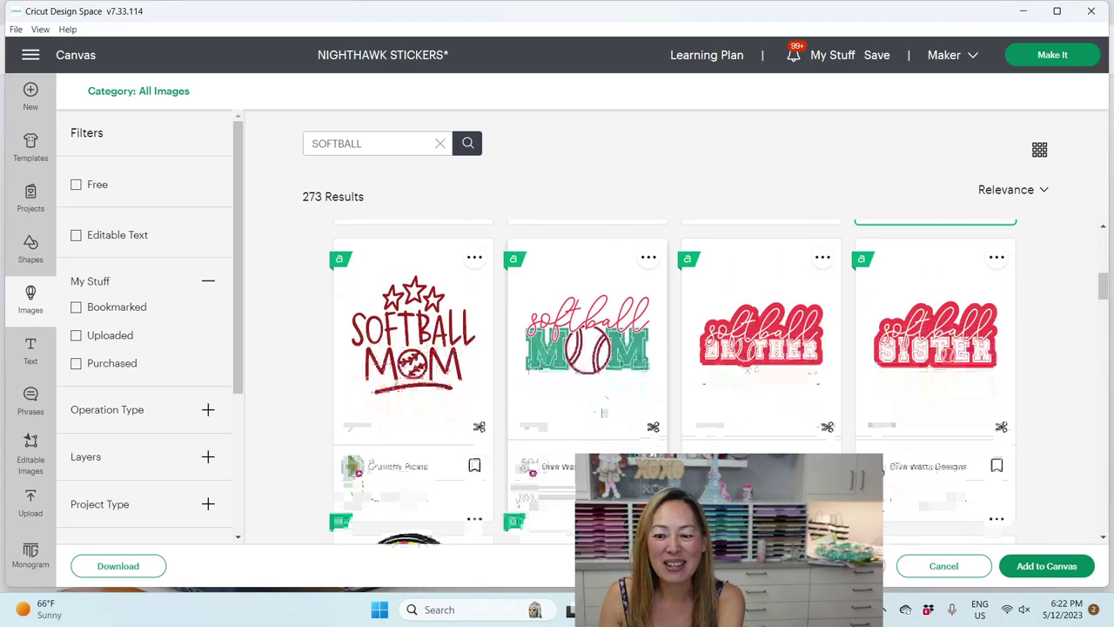
pyautogui.scroll(-3, 603, 411)
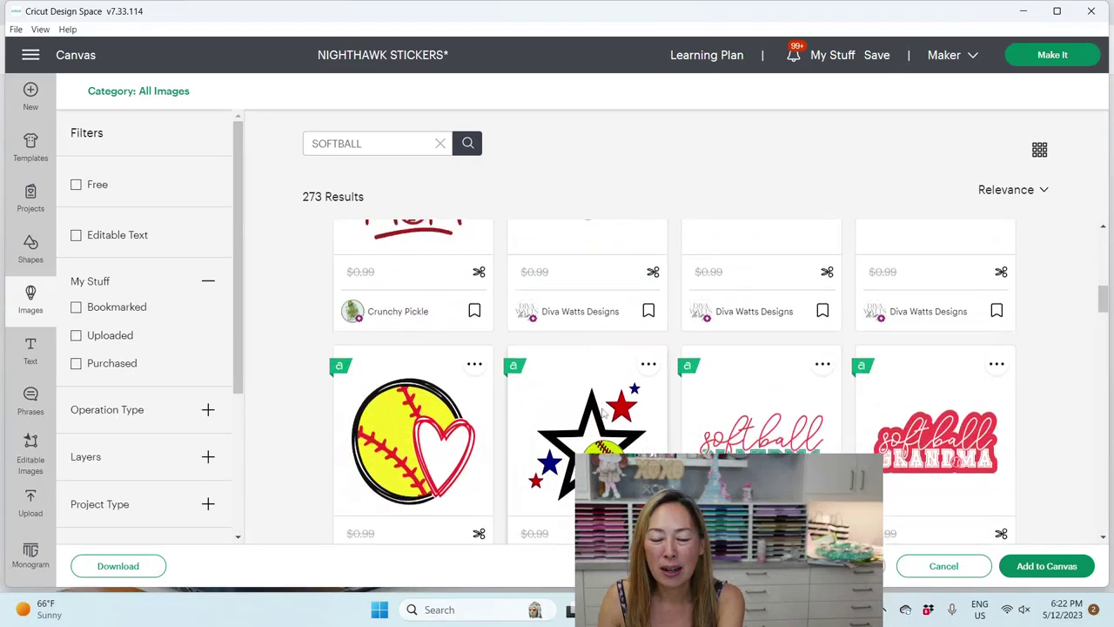
pyautogui.scroll(-2, 603, 412)
pyautogui.scroll(-5, 602, 413)
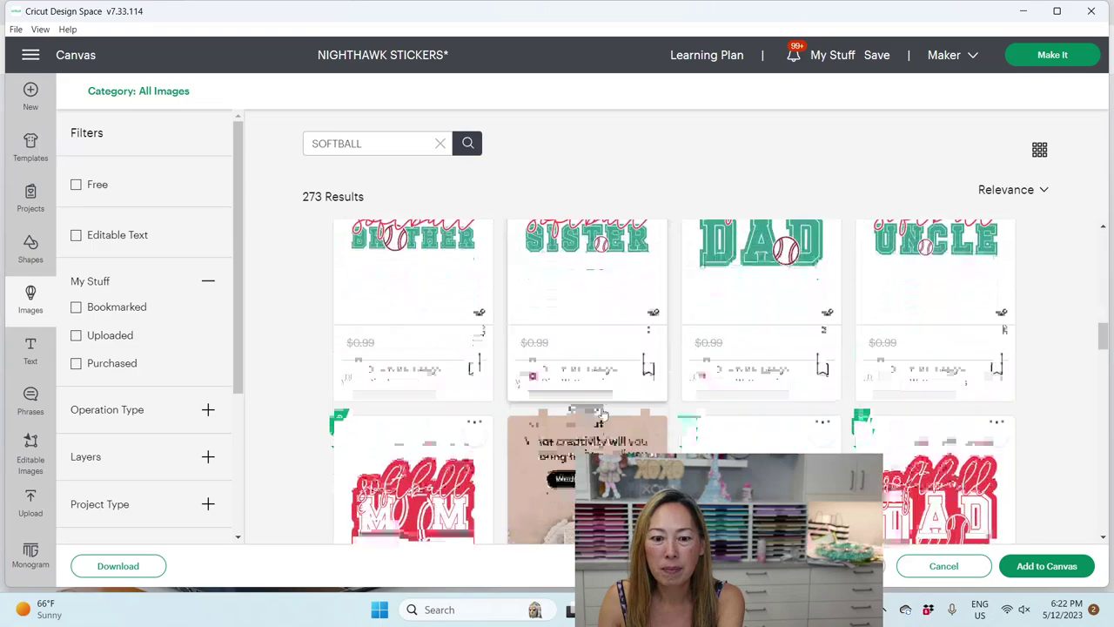
pyautogui.scroll(-5, 602, 414)
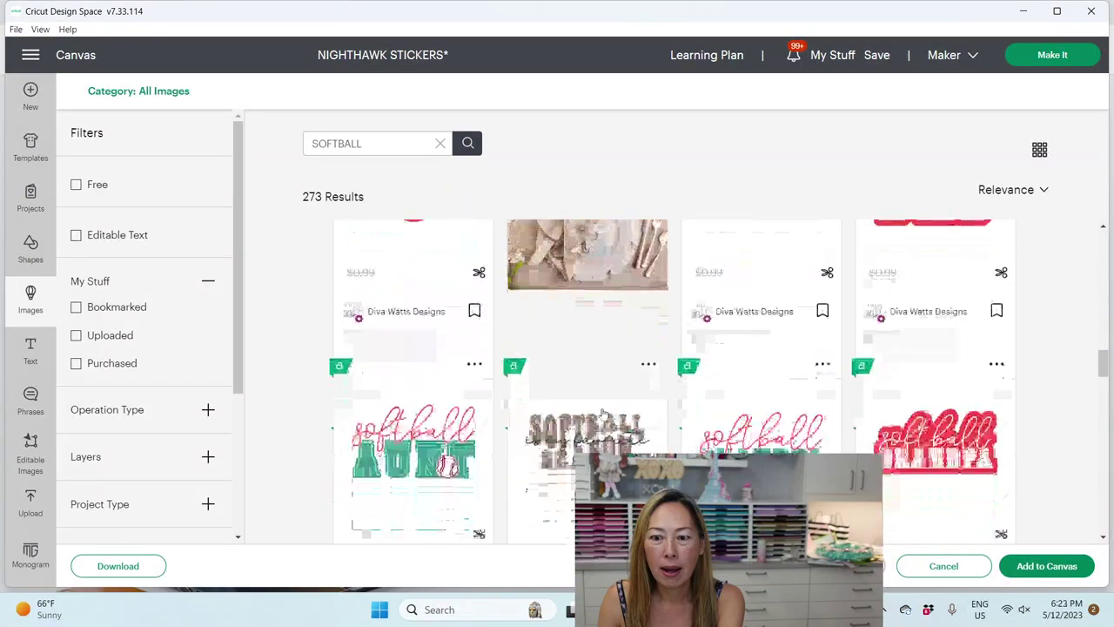
pyautogui.scroll(-8, 603, 413)
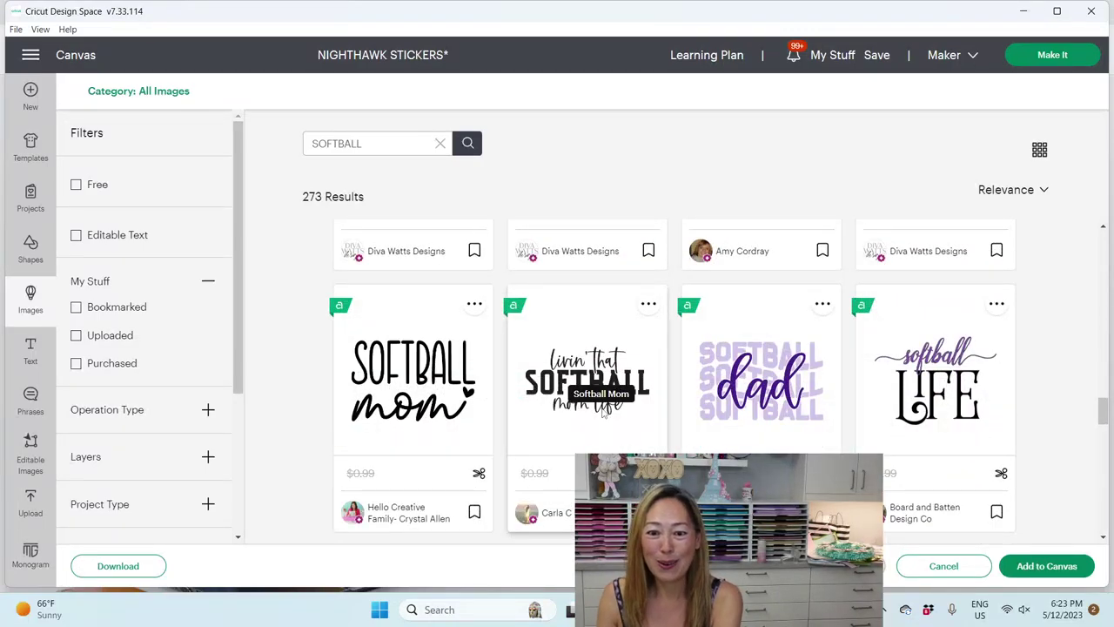
pyautogui.scroll(-8, 602, 413)
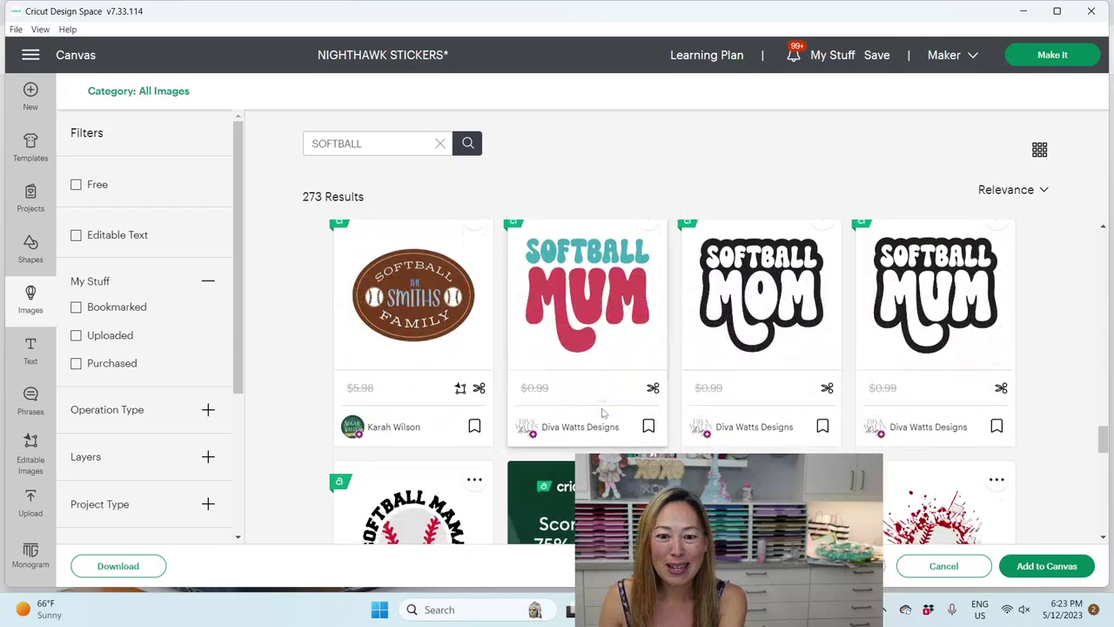
pyautogui.scroll(-3, 602, 413)
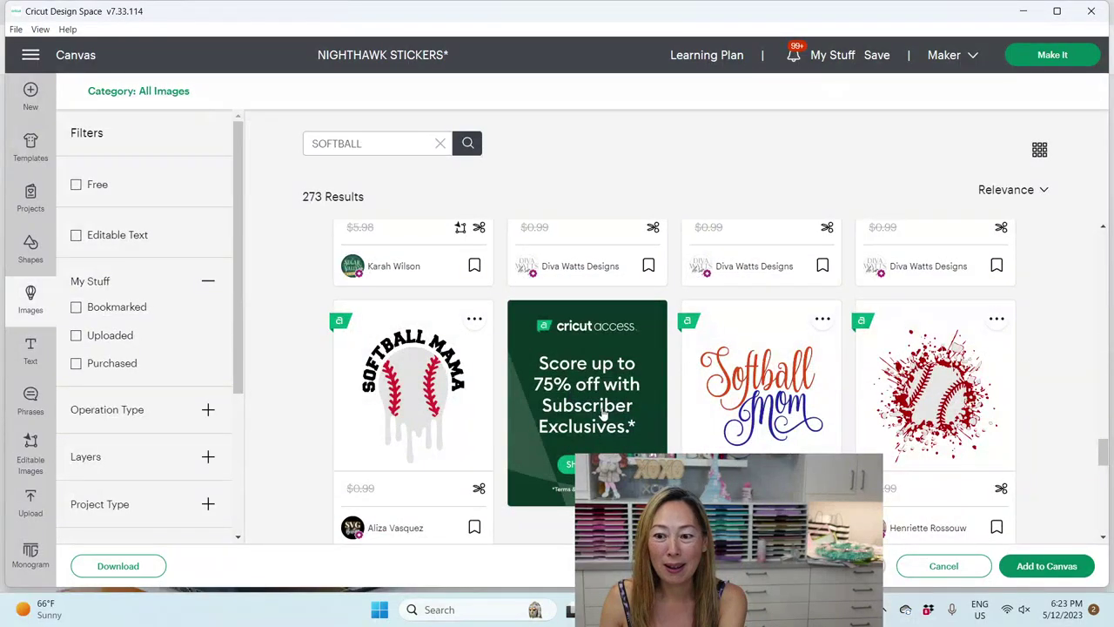
pyautogui.scroll(-1, 602, 414)
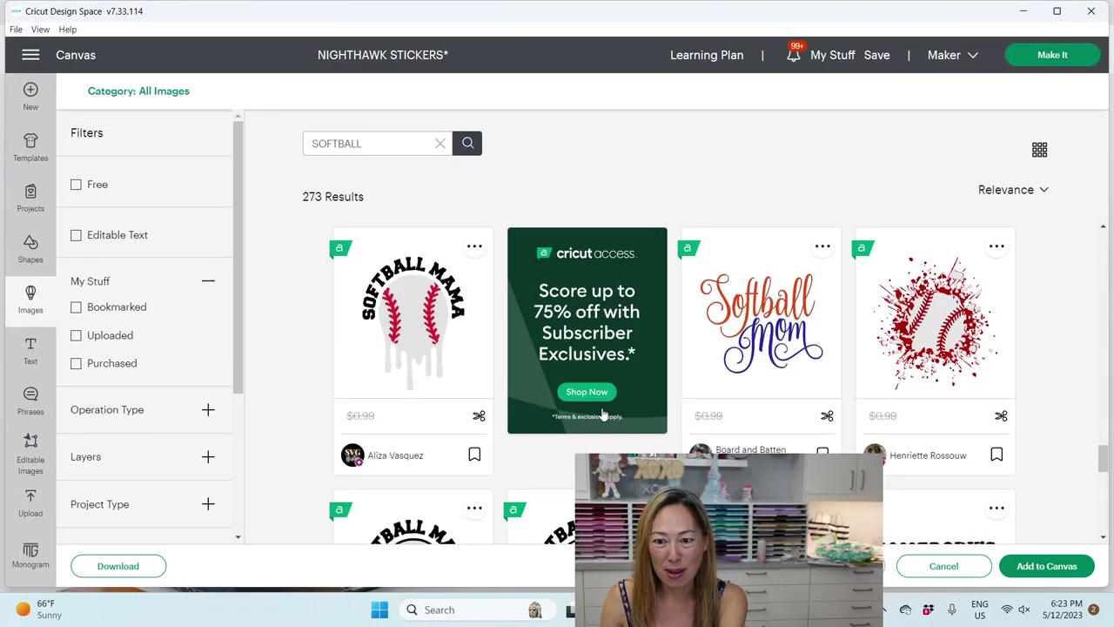
pyautogui.scroll(-2, 602, 414)
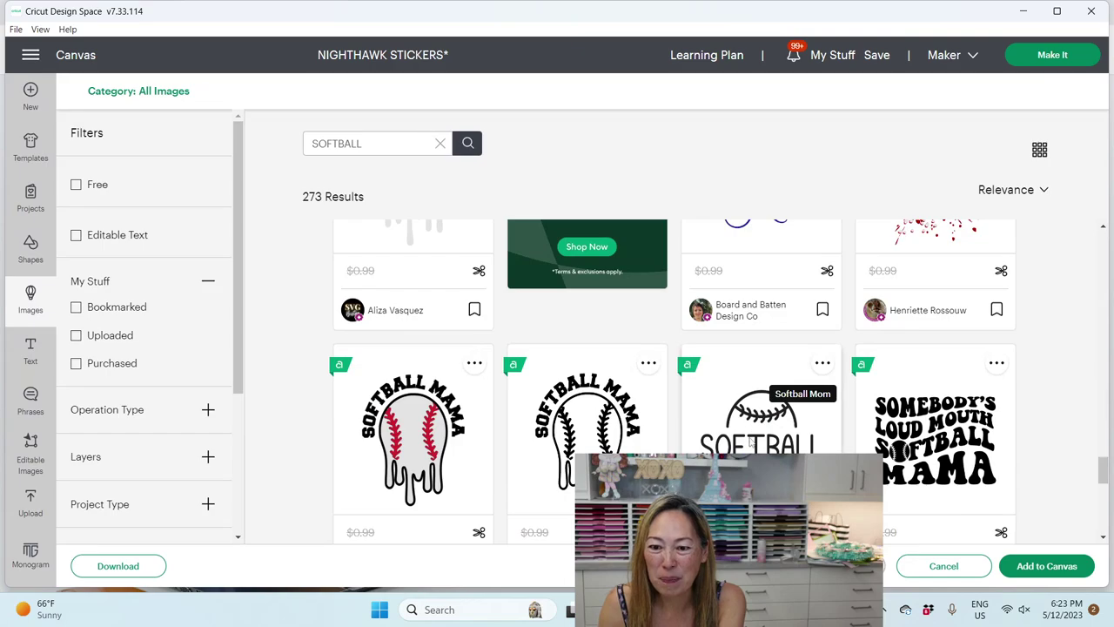
pyautogui.scroll(-5, 841, 434)
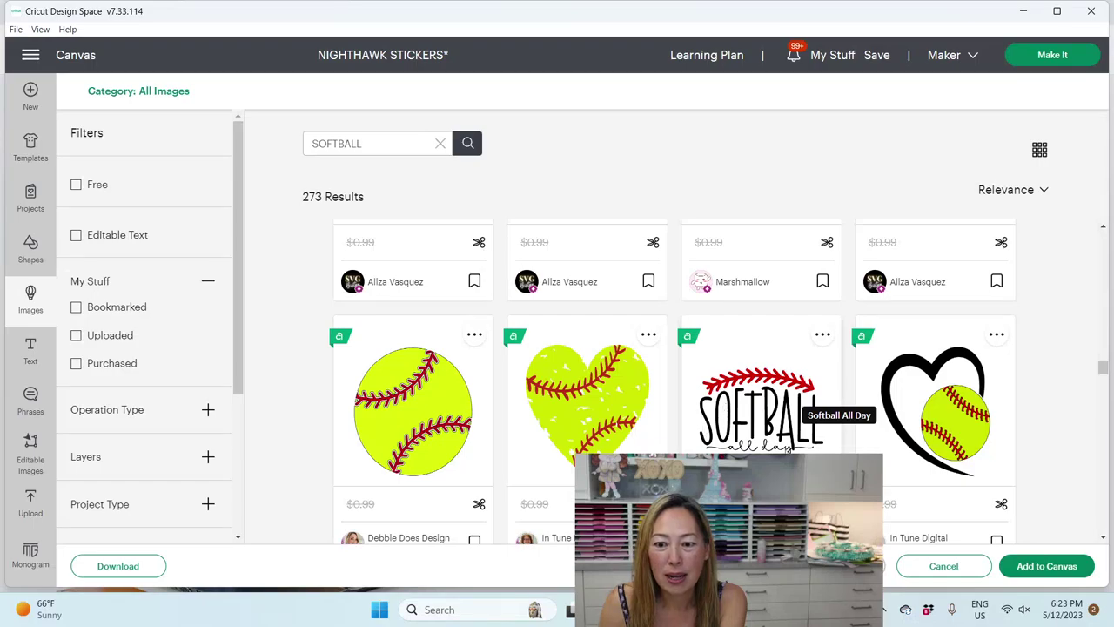
pyautogui.scroll(-3, 776, 316)
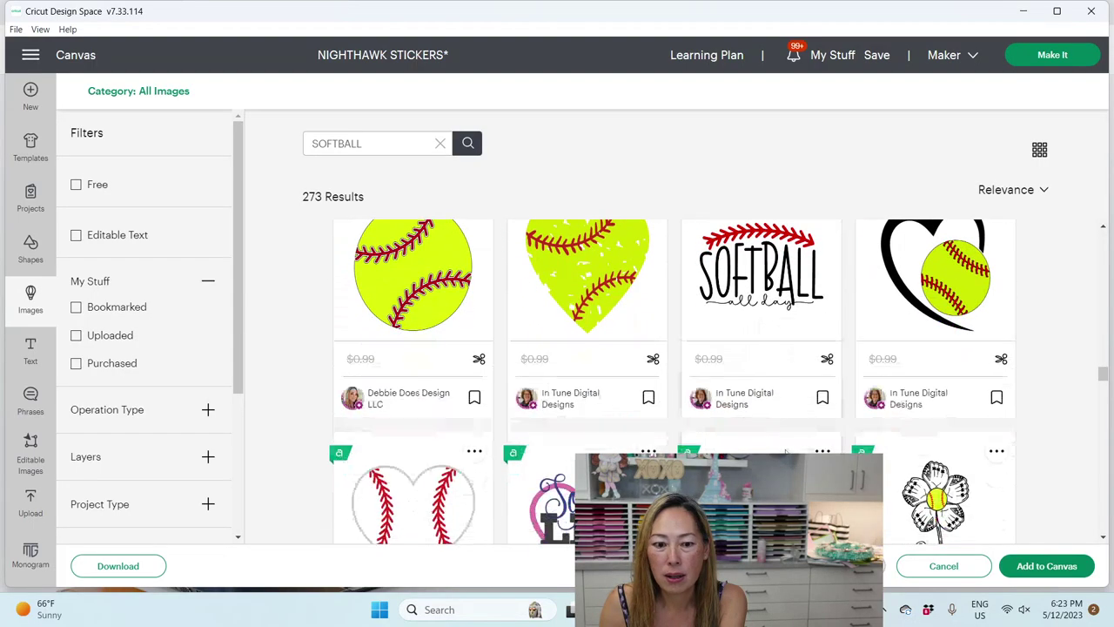
pyautogui.click(770, 280)
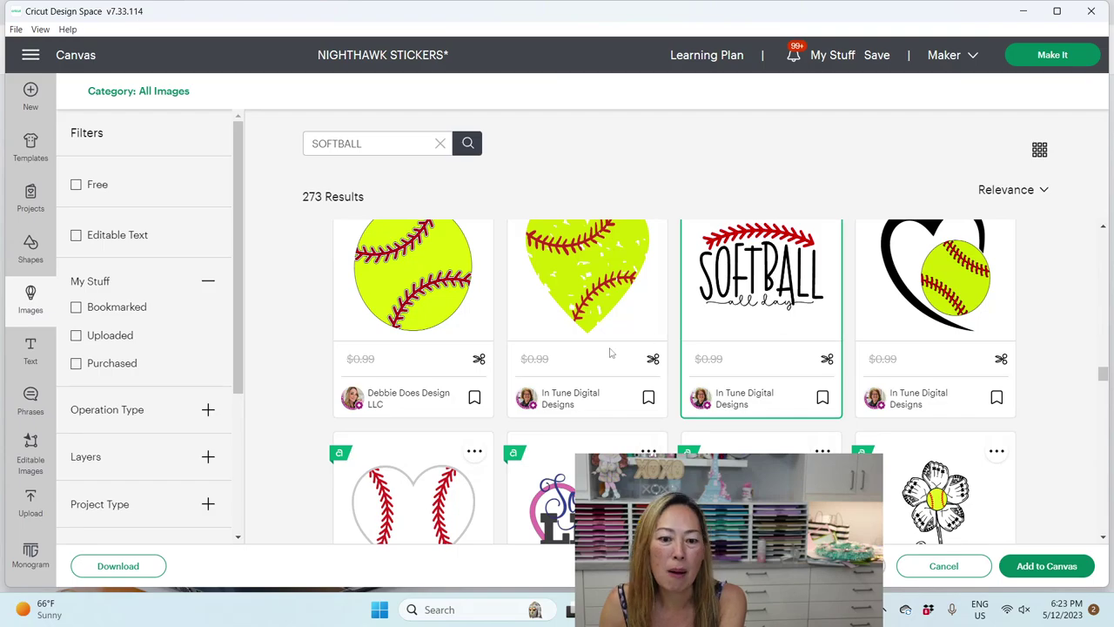
# - Add the grey Softball Split design with red stitching to the selected images
pyautogui.scroll(-3, 610, 353)
pyautogui.scroll(-2, 490, 371)
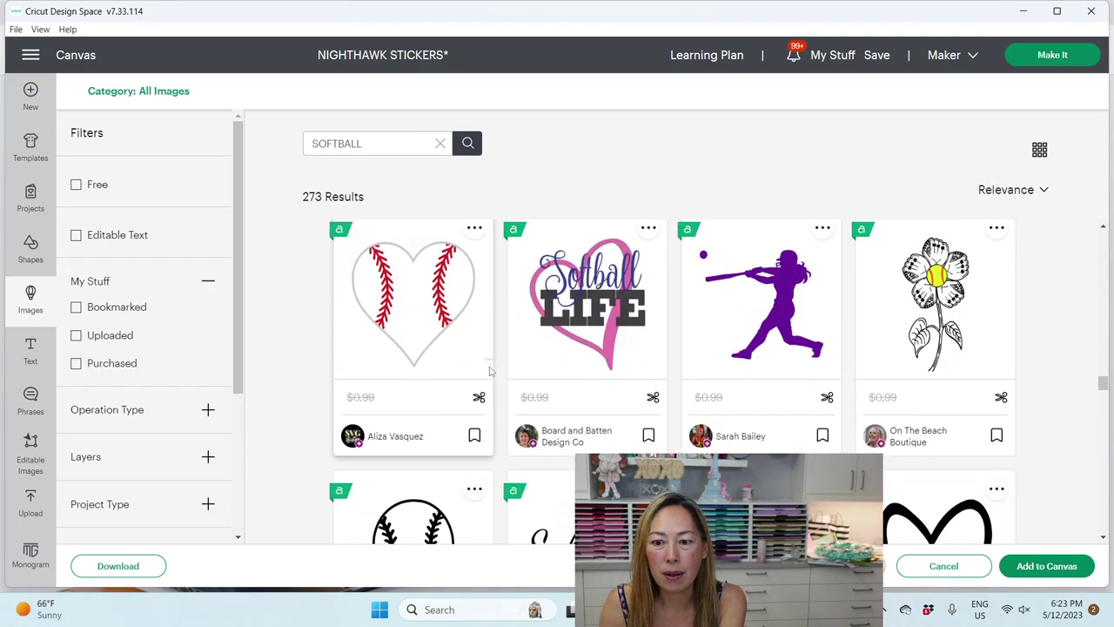
pyautogui.scroll(-1, 491, 371)
pyautogui.scroll(2, 490, 371)
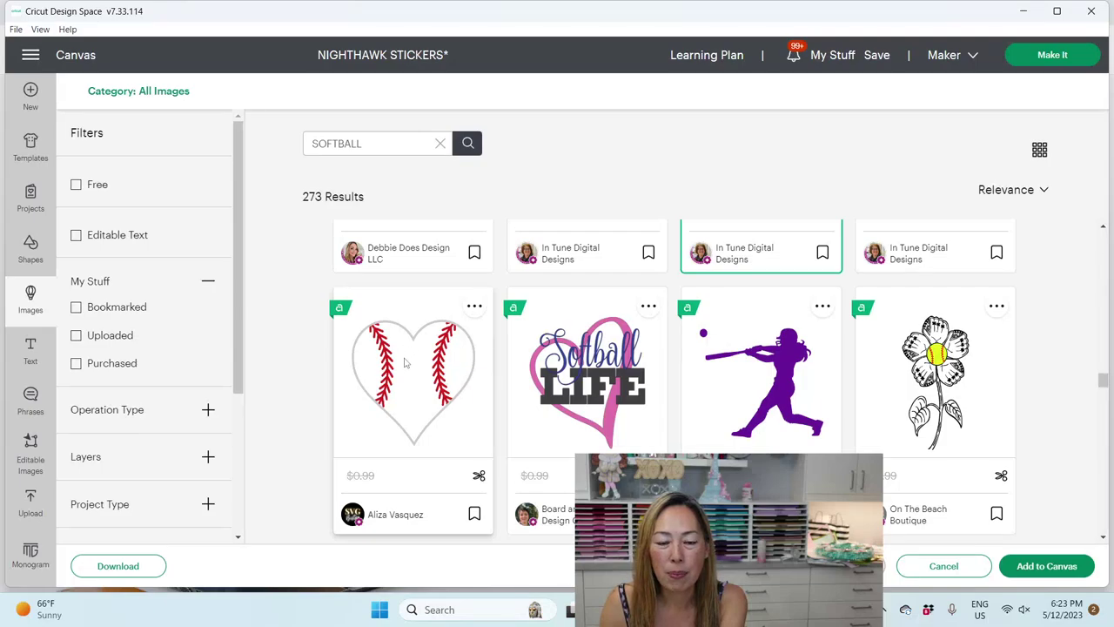
pyautogui.scroll(-3, 475, 418)
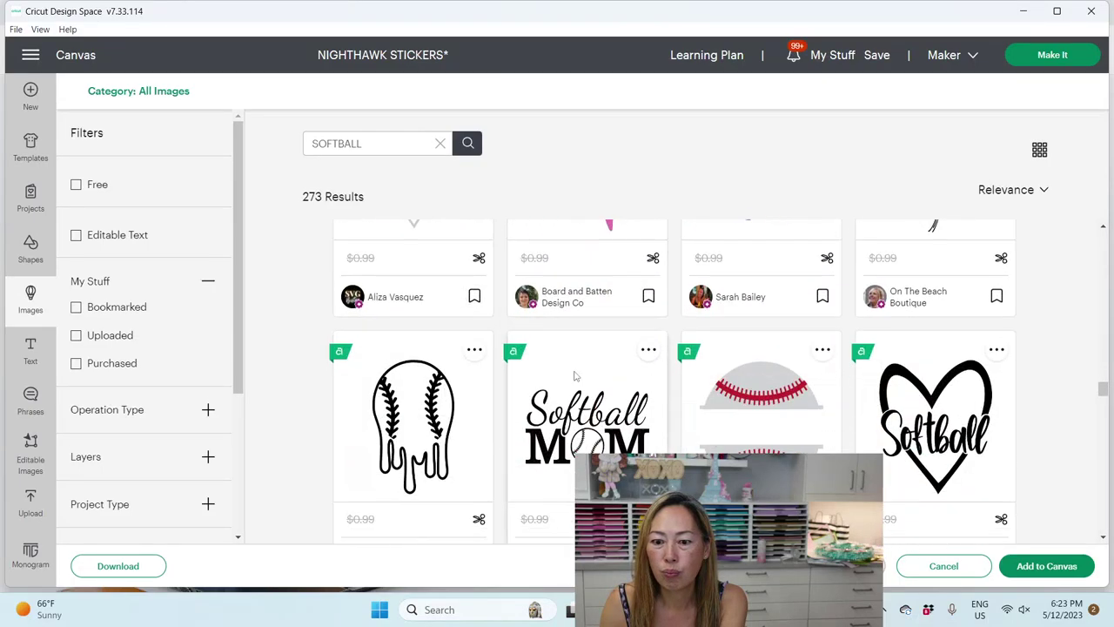
pyautogui.click(789, 400)
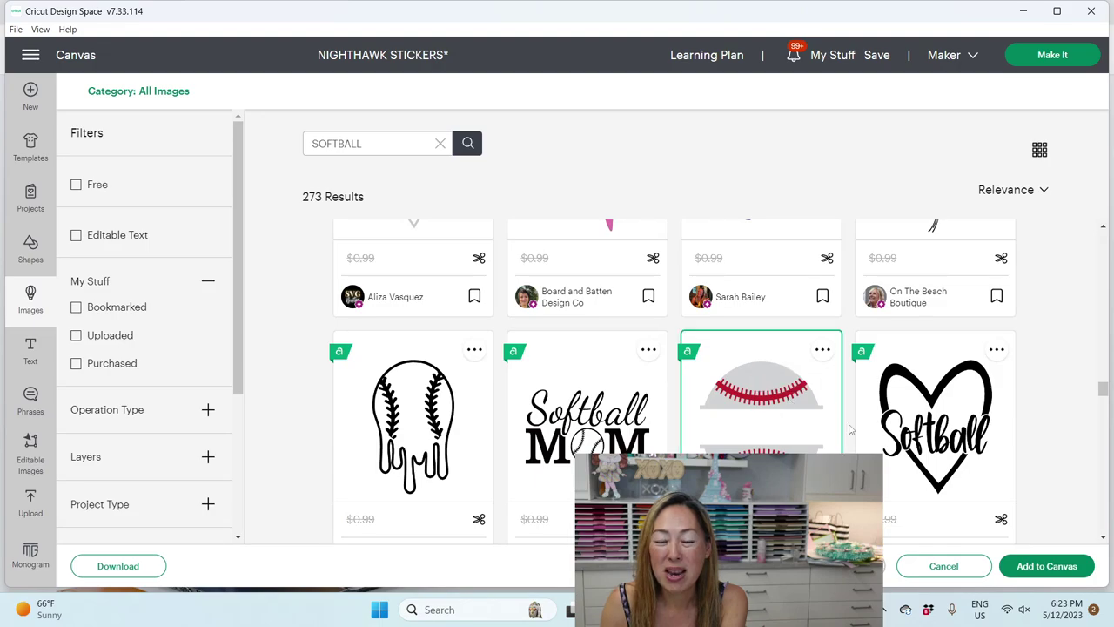
# - Look through the remaining softball designs for further sticker images
pyautogui.scroll(-3, 767, 426)
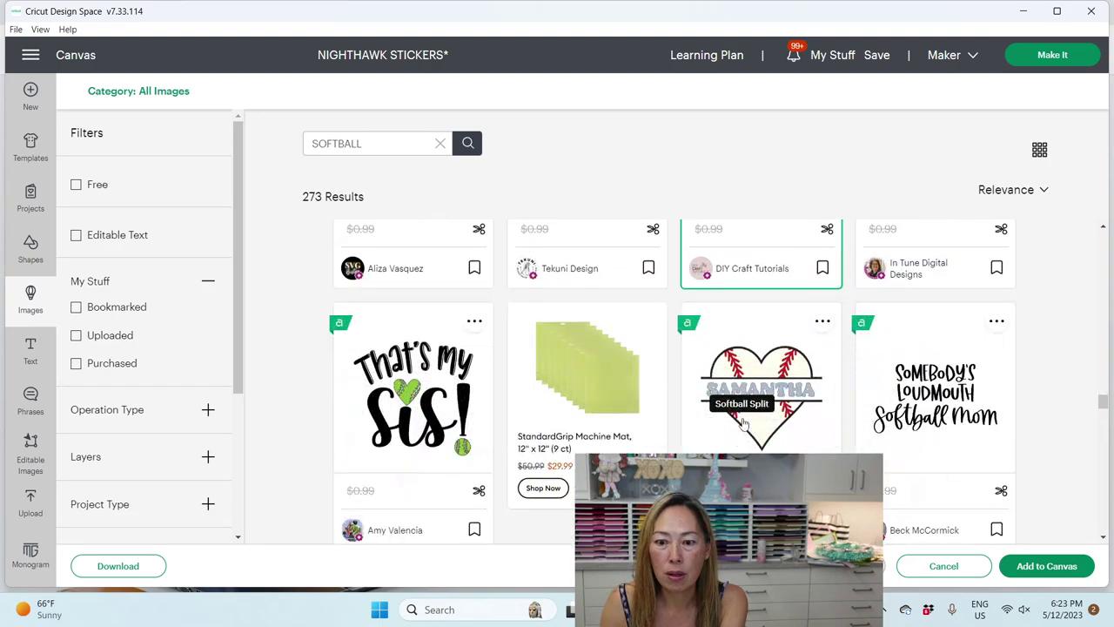
pyautogui.scroll(-1, 575, 416)
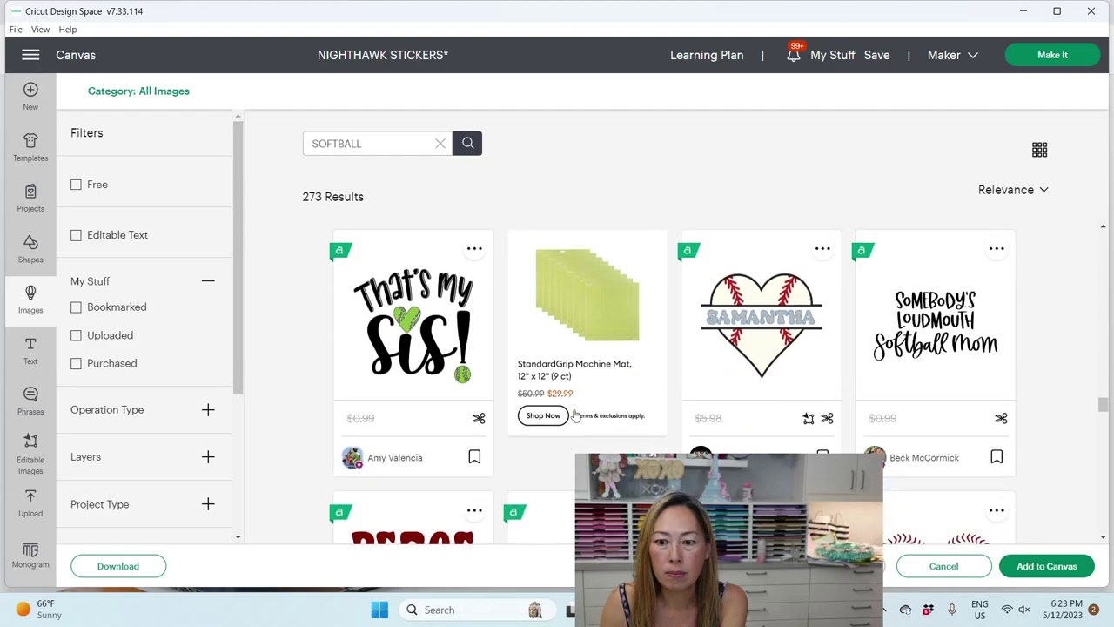
pyautogui.scroll(-1, 574, 416)
pyautogui.scroll(1, 575, 414)
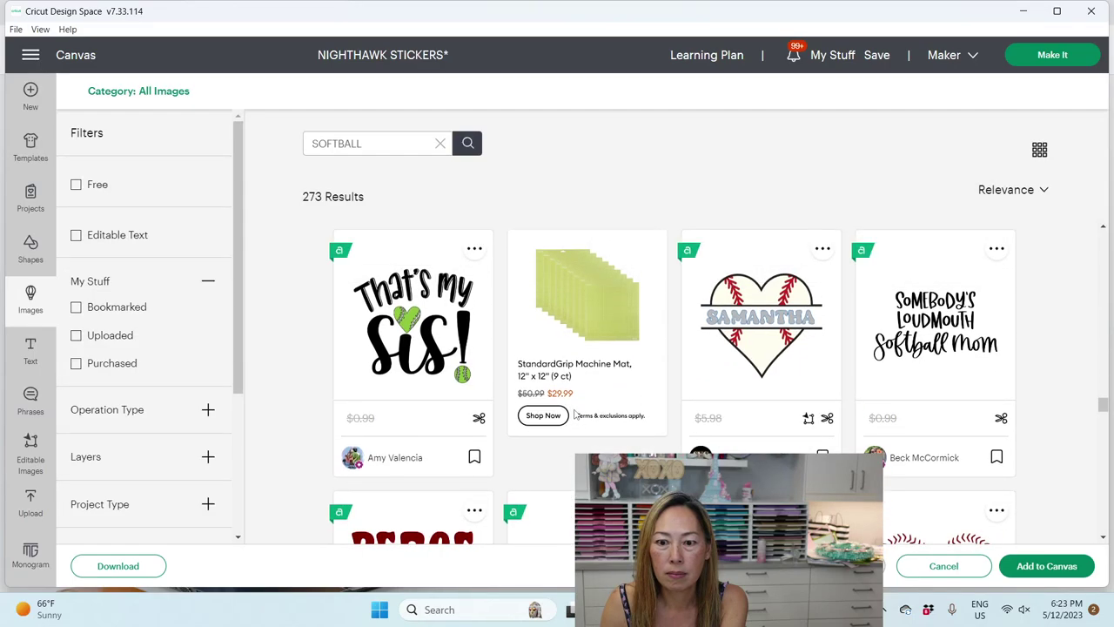
pyautogui.scroll(-3, 575, 415)
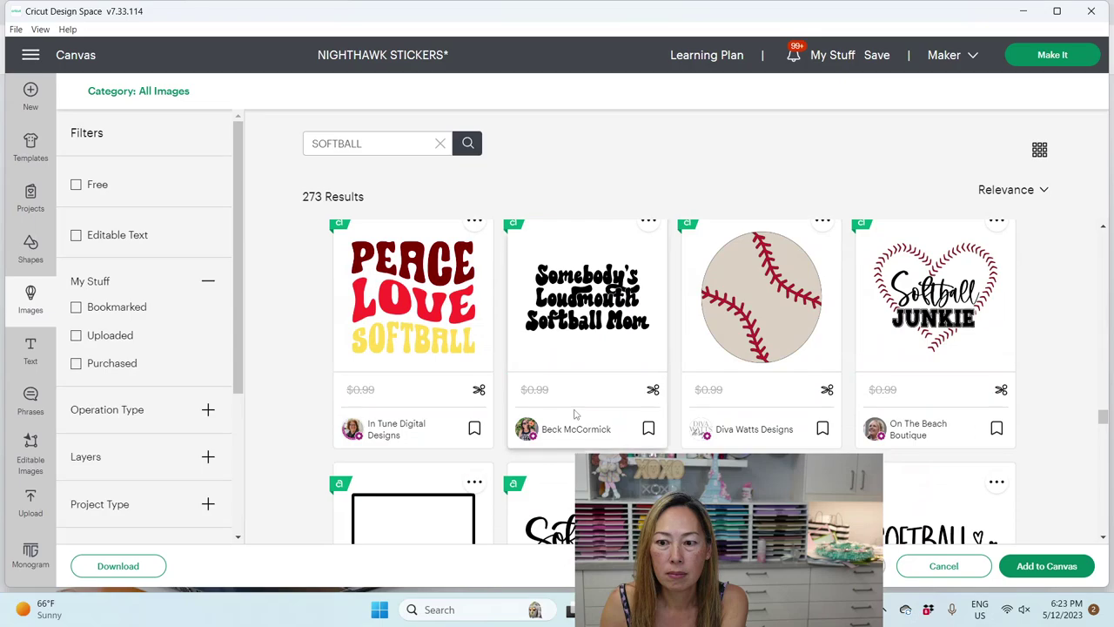
pyautogui.scroll(-1, 574, 414)
pyautogui.scroll(-1, 574, 414)
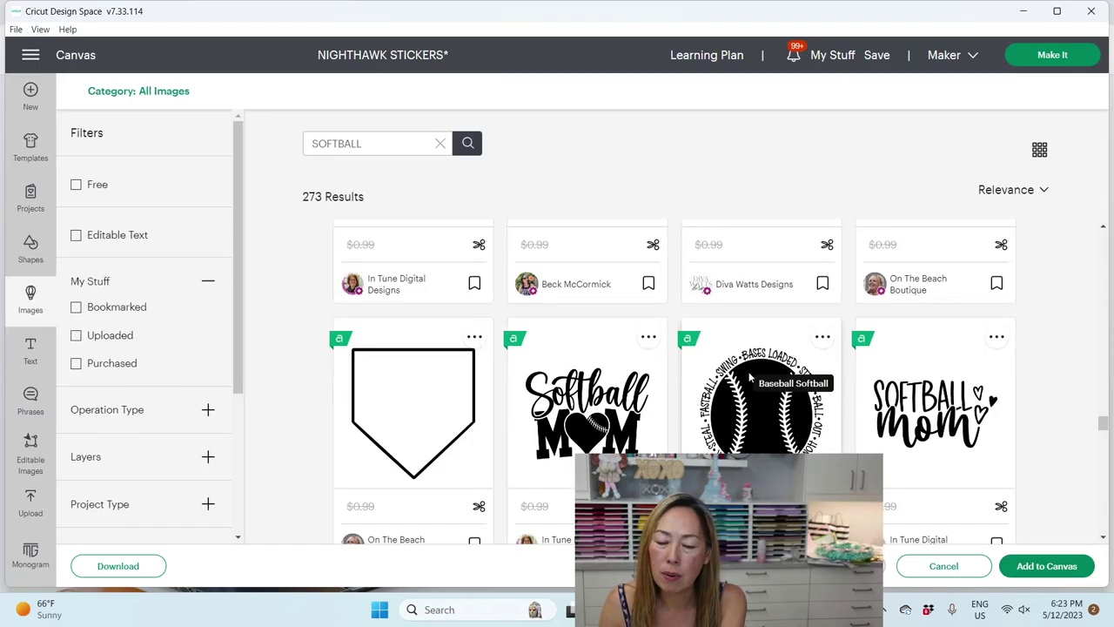
pyautogui.scroll(-2, 571, 427)
pyautogui.scroll(-3, 571, 427)
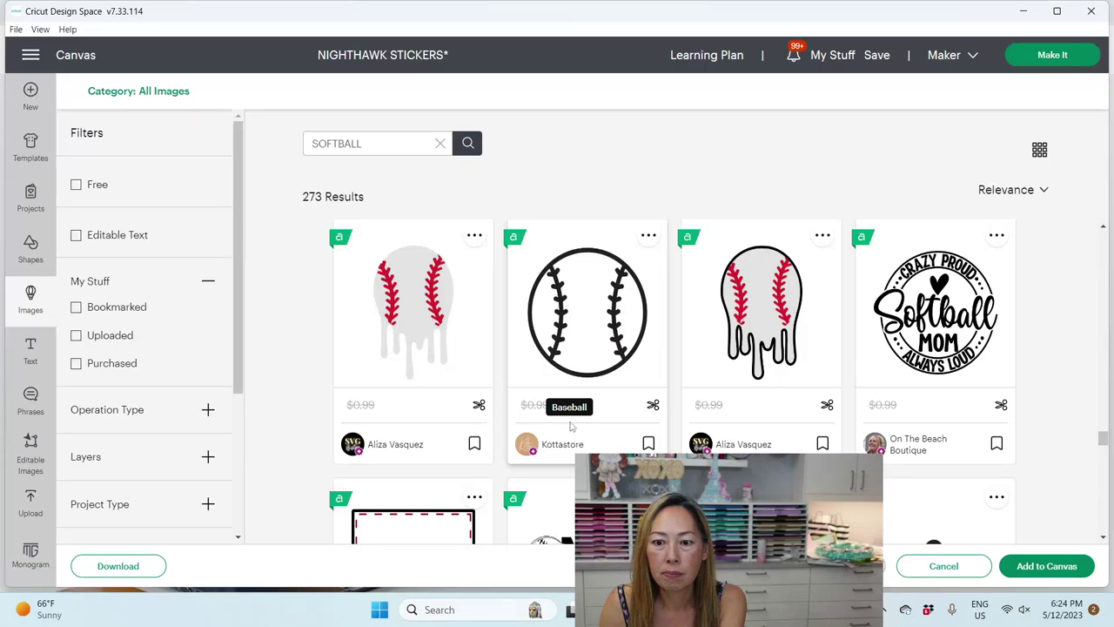
pyautogui.scroll(-1, 571, 426)
pyautogui.scroll(-5, 588, 412)
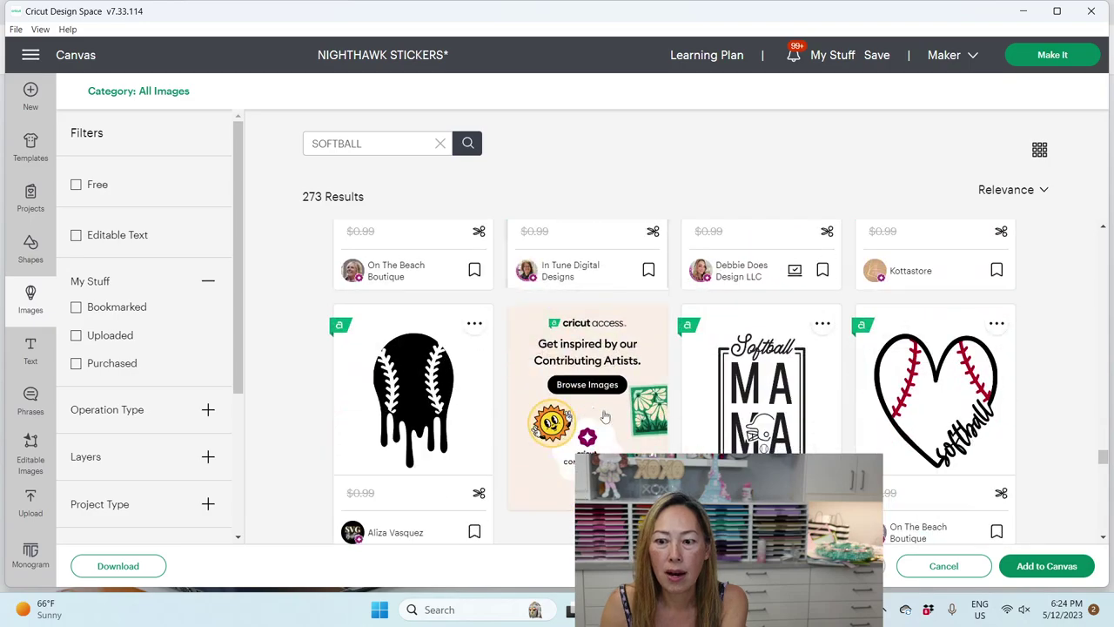
# - Add the three selected softball designs to the canvas and move each one clear of the nighthawk
pyautogui.click(1047, 566)
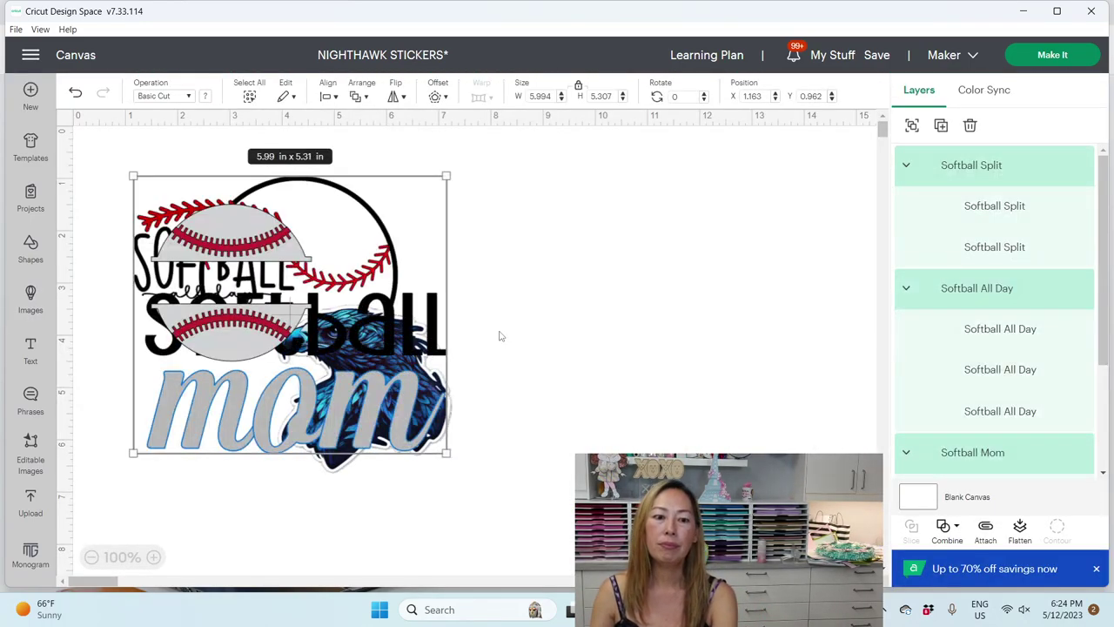
pyautogui.click(529, 229)
pyautogui.click(269, 252)
pyautogui.moveTo(270, 252); pyautogui.dragTo(727, 252)
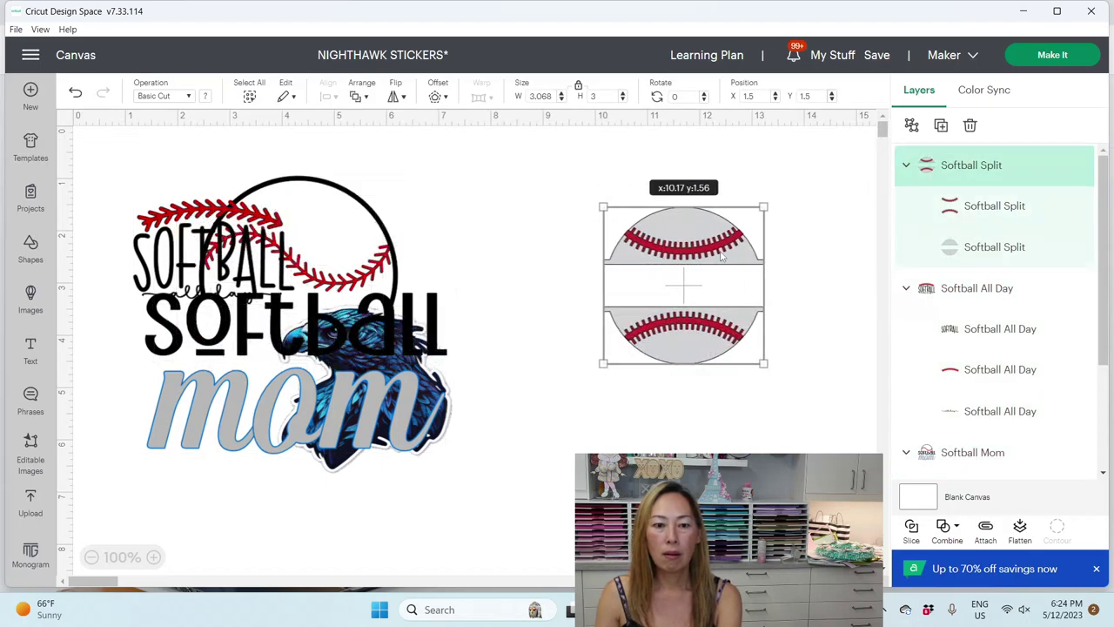
pyautogui.moveTo(168, 306); pyautogui.dragTo(412, 586)
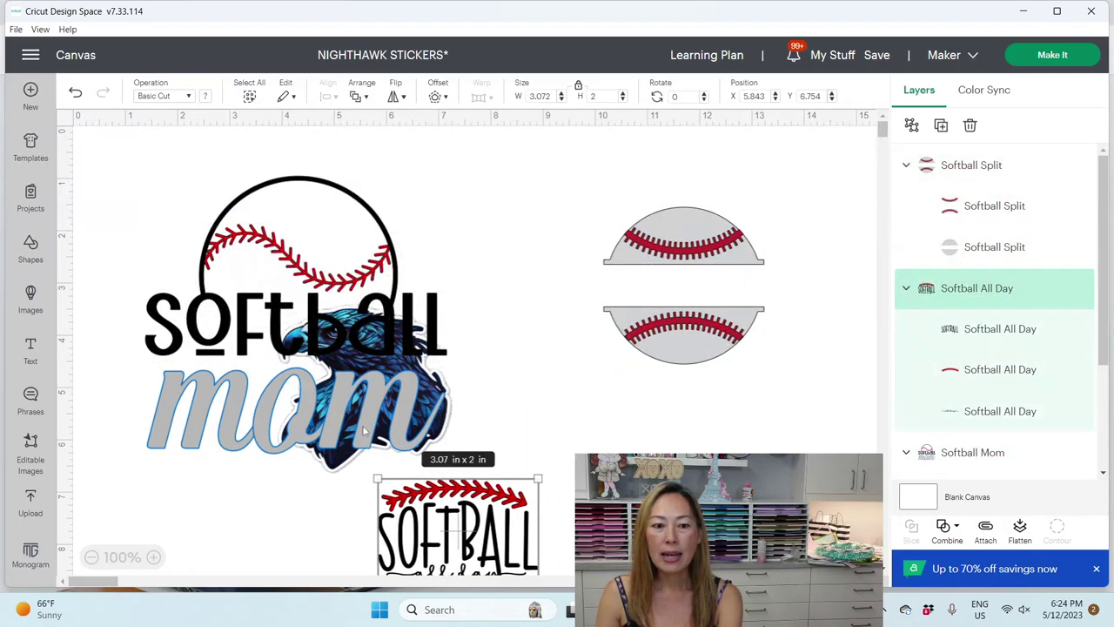
pyautogui.moveTo(287, 278); pyautogui.dragTo(756, 351)
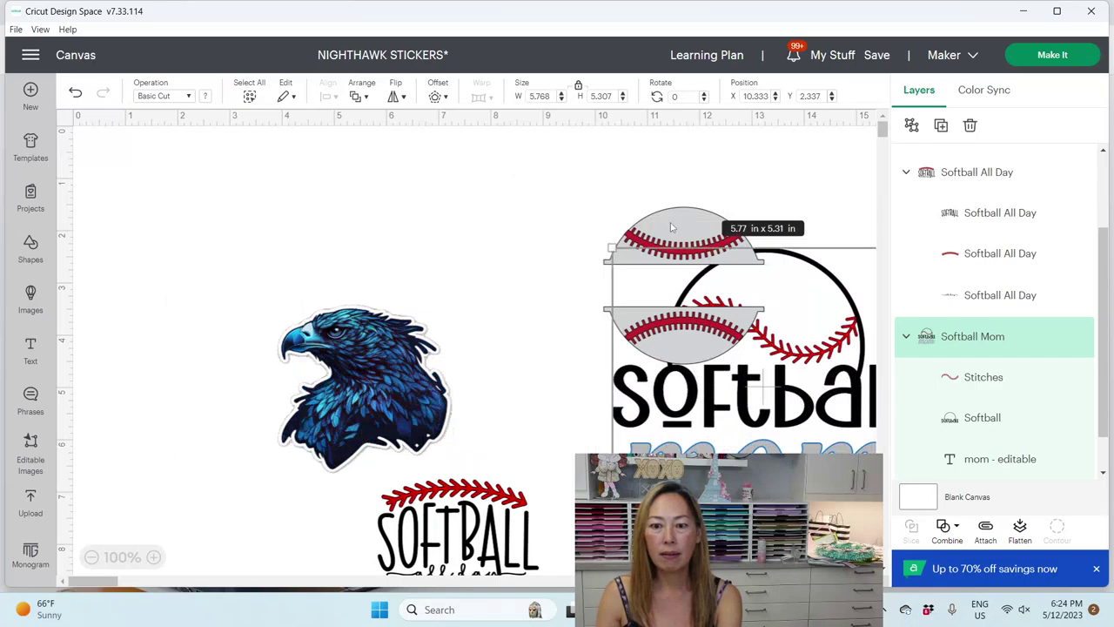
# - Place the split softball above and Softball All Day below on the nighthawk's left, with Softball Mom on its right at about X 7.903, Y 0.795
pyautogui.moveTo(671, 228); pyautogui.dragTo(219, 175)
pyautogui.moveTo(457, 531); pyautogui.dragTo(154, 489)
pyautogui.moveTo(825, 378); pyautogui.dragTo(695, 298)
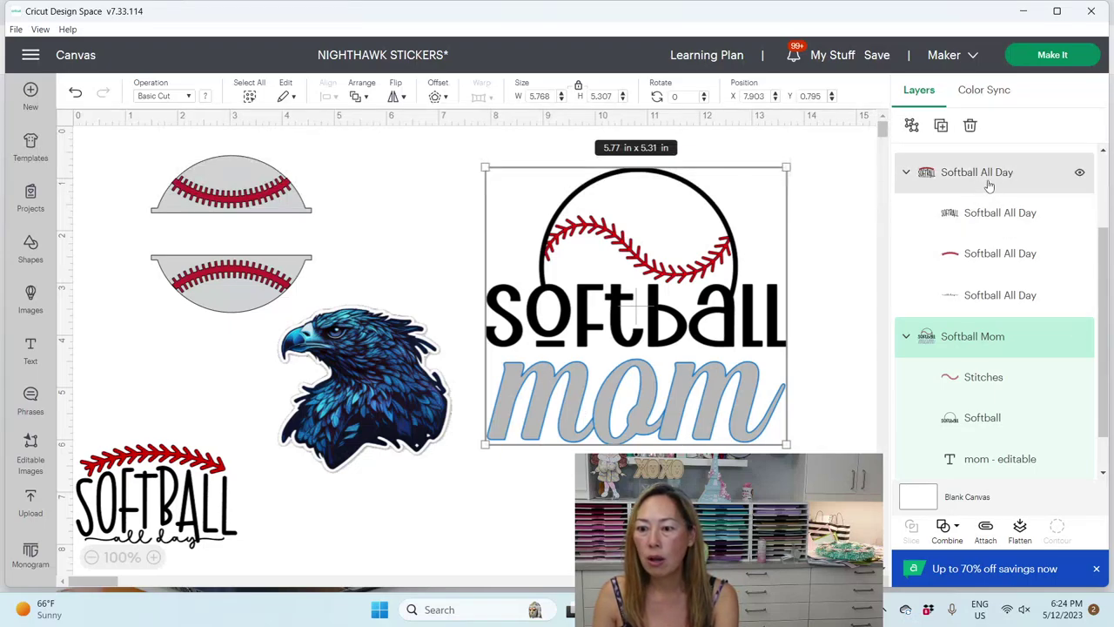
pyautogui.click(810, 207)
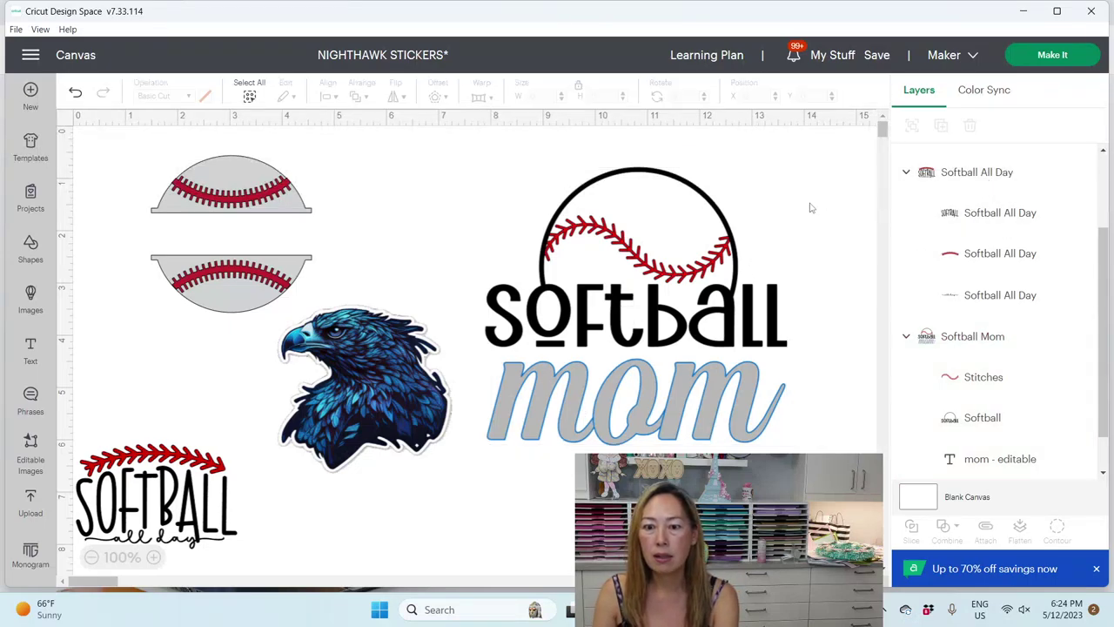
# - Try replacing the editable "mom" text in the Softball Mom design with a first name, and remove two letters from it
pyautogui.click(724, 237)
pyautogui.scroll(-1, 1060, 362)
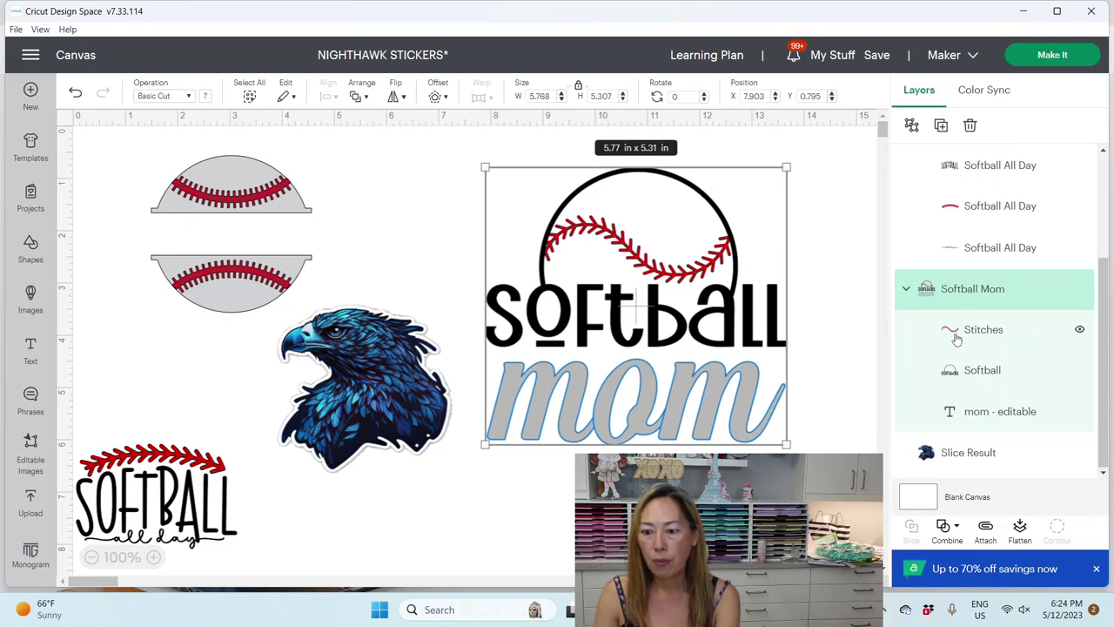
pyautogui.click(994, 416)
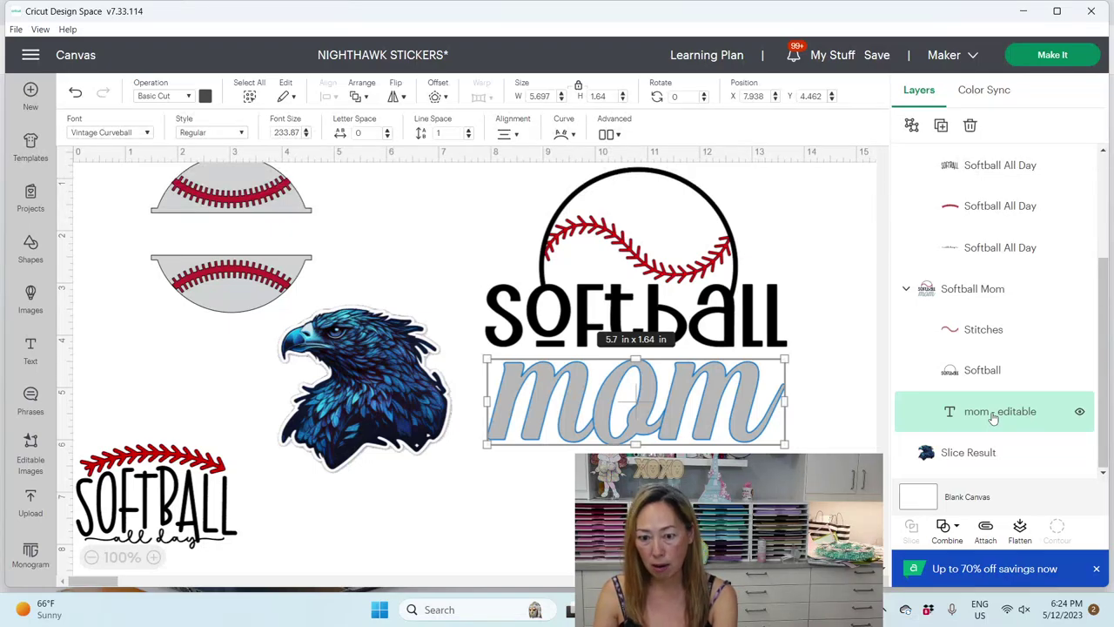
pyautogui.moveTo(806, 406); pyautogui.dragTo(778, 409)
pyautogui.click(981, 418)
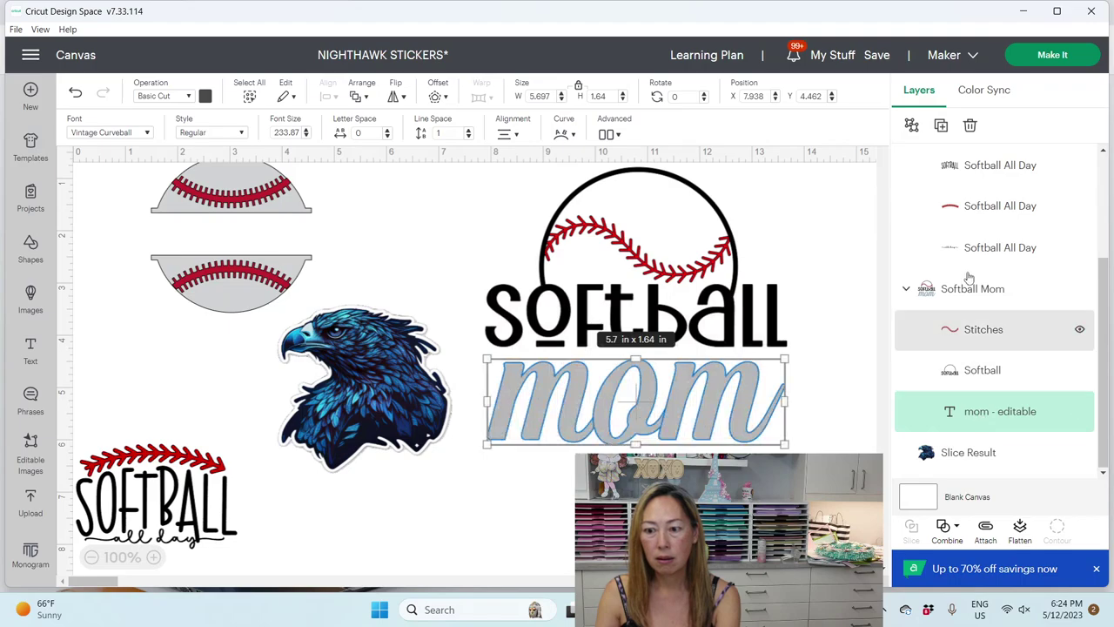
pyautogui.moveTo(740, 413); pyautogui.dragTo(741, 415)
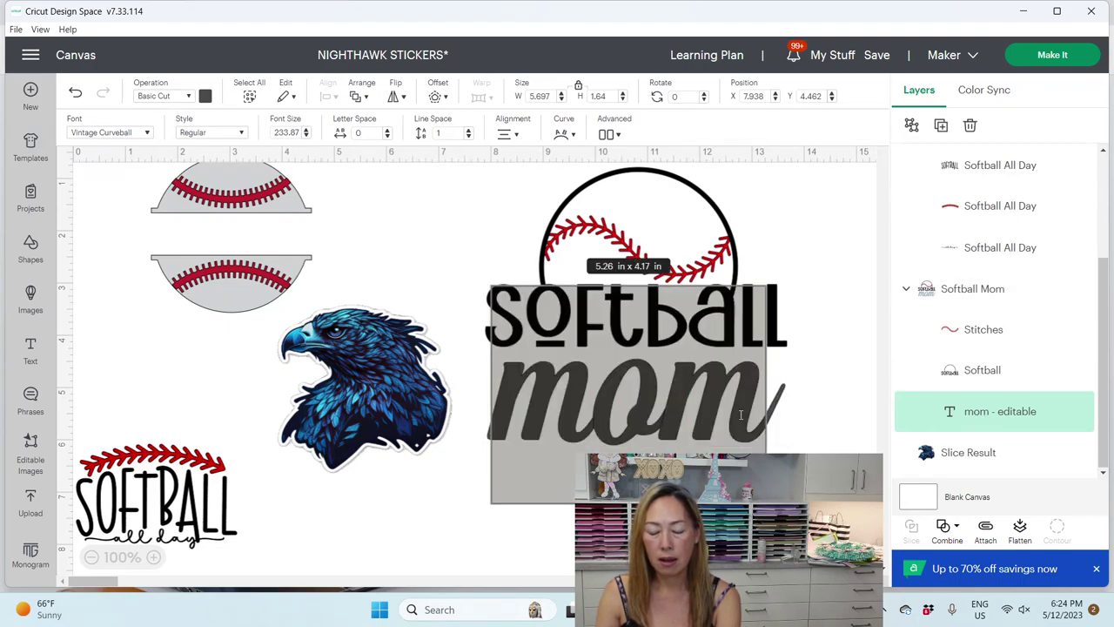
pyautogui.write('charlotte')
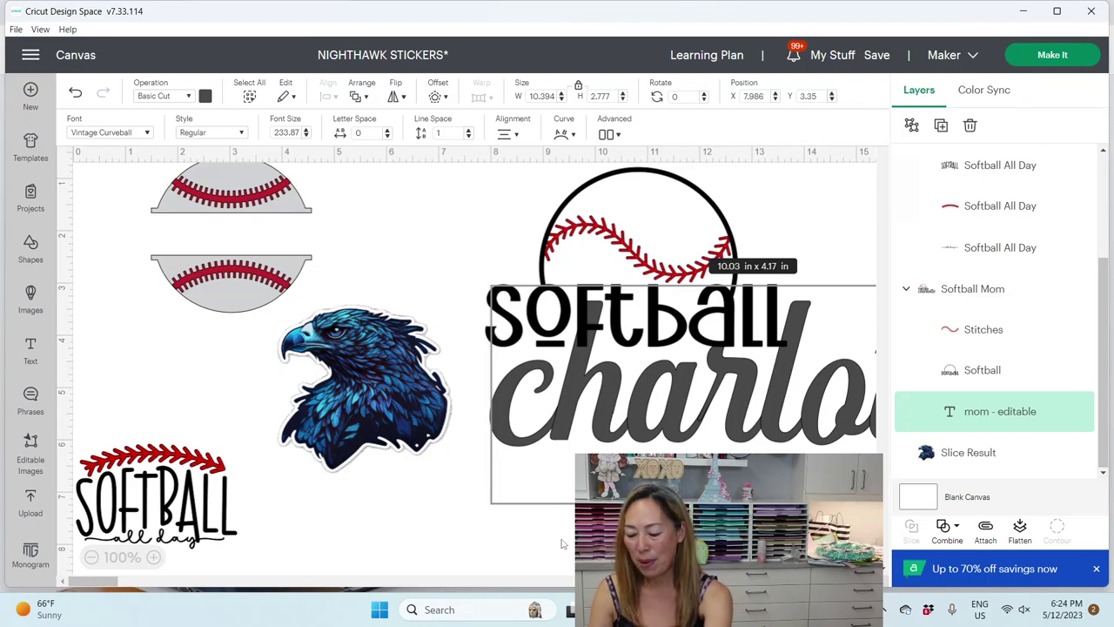
pyautogui.click(635, 394)
pyautogui.press('BackSpace')
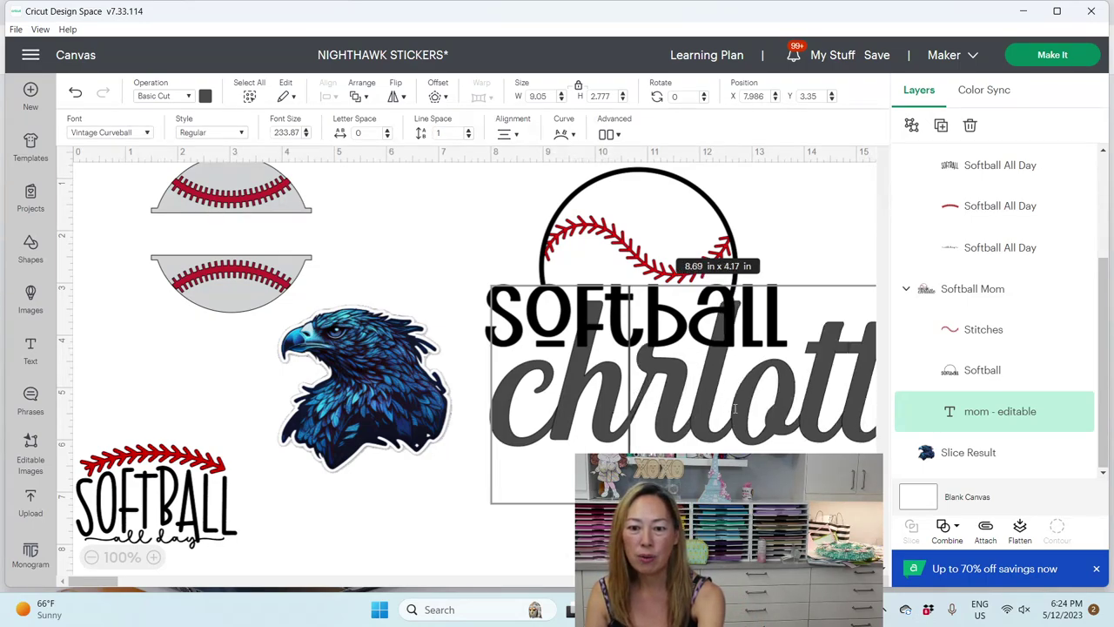
pyautogui.click(779, 407)
pyautogui.press('Delete')
# - Delete the editable text layer from the Softball Mom design and move the remaining softball artwork to about X 8.458, Y 0.545
pyautogui.click(982, 418)
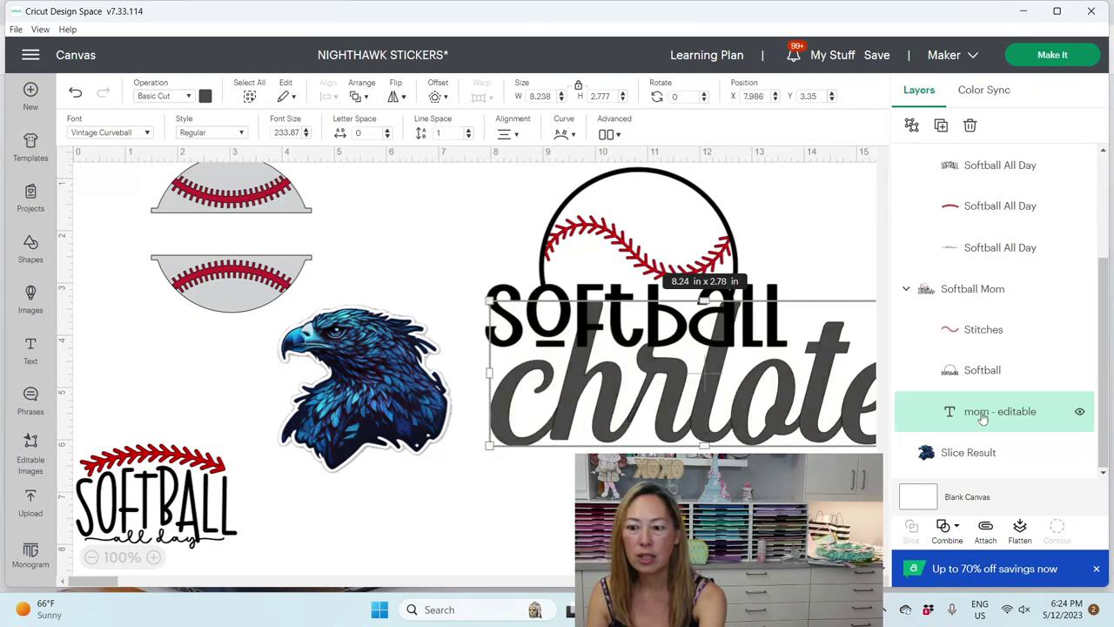
pyautogui.press('Delete')
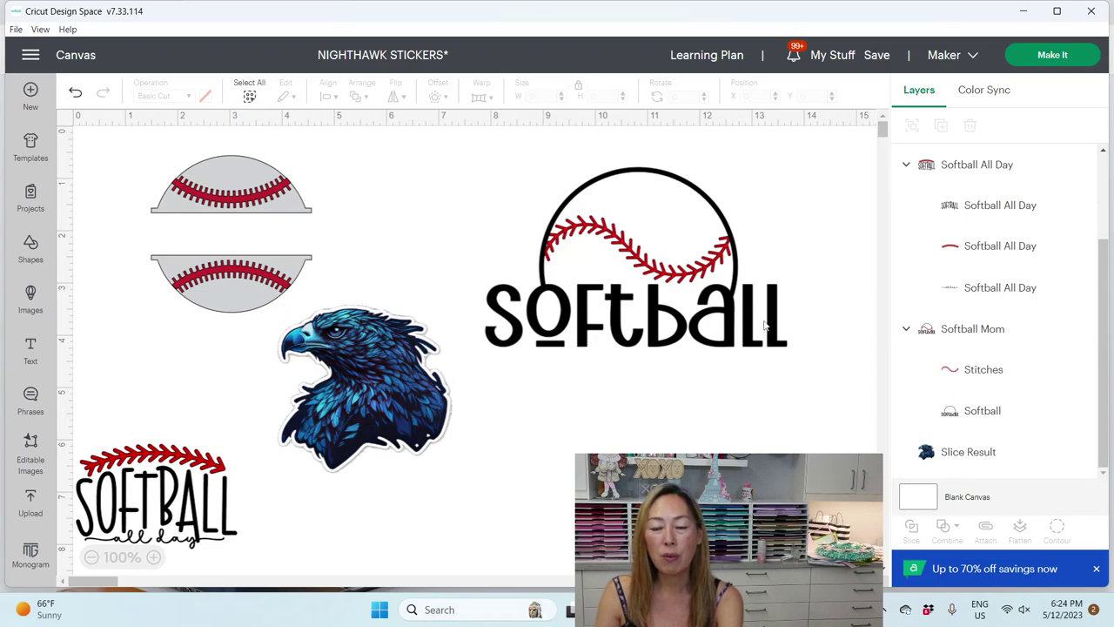
pyautogui.moveTo(707, 271); pyautogui.dragTo(735, 258)
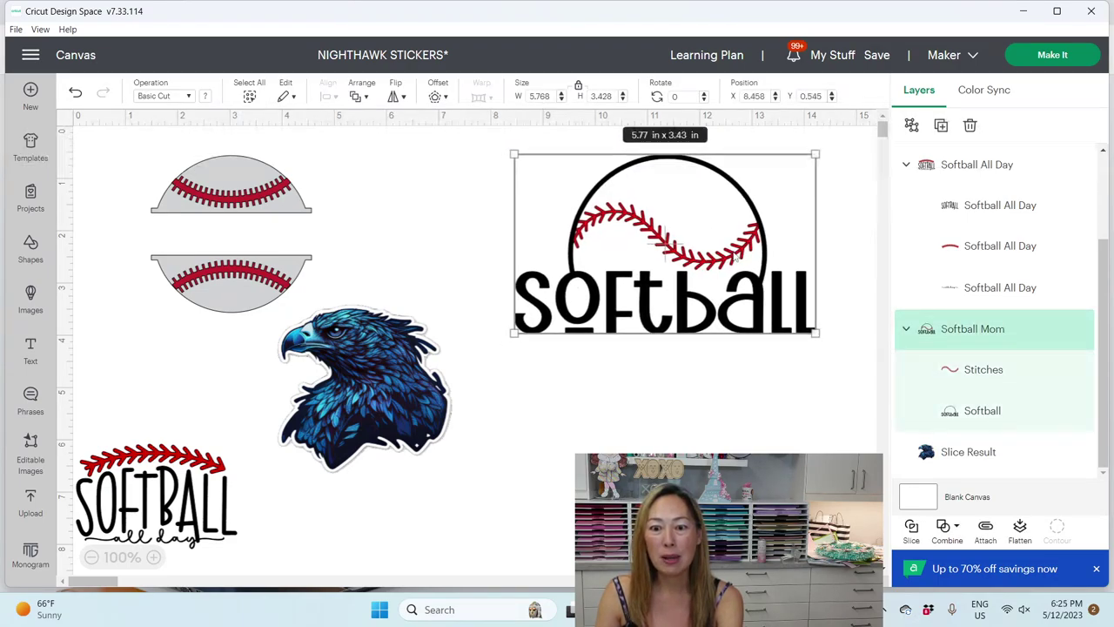
# - Add a circle shape to the canvas and place it in the empty area below the Softball Mom artwork
pyautogui.click(31, 248)
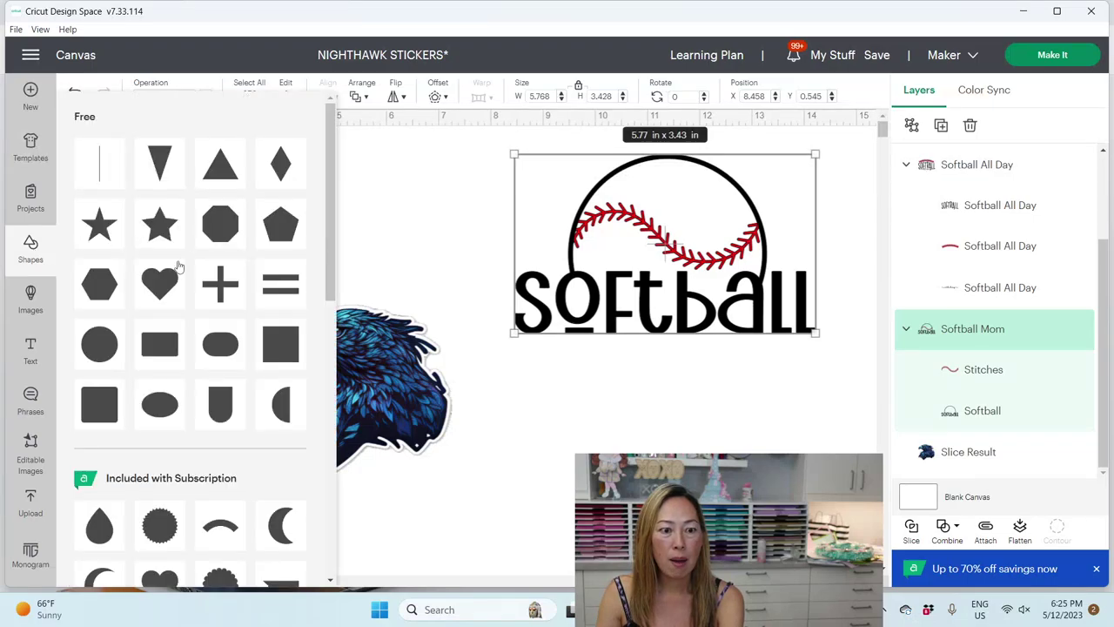
pyautogui.click(331, 293)
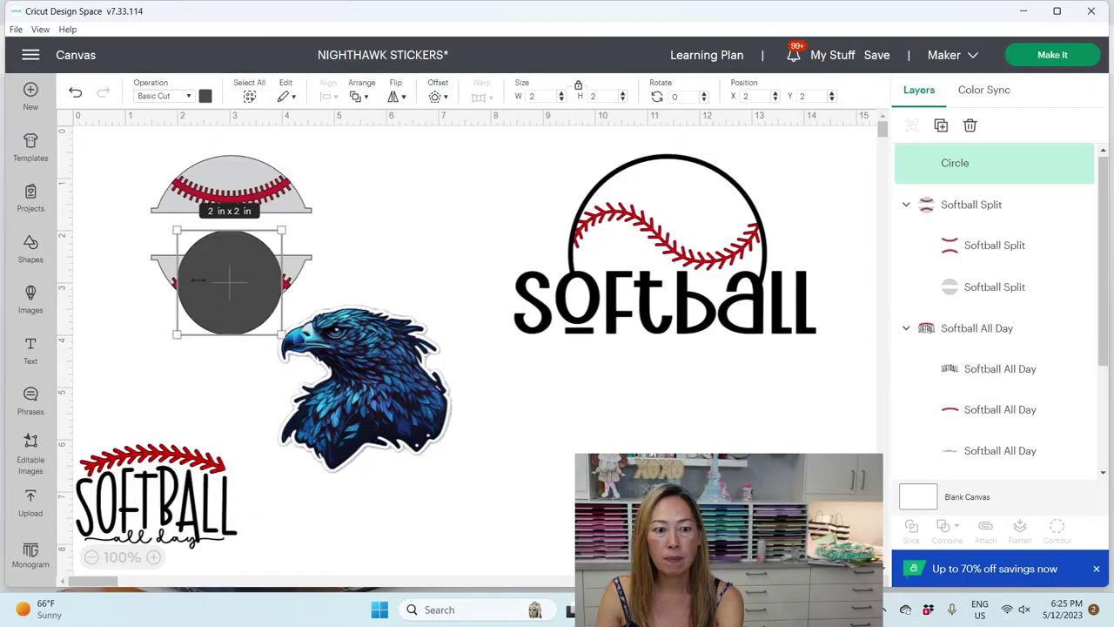
pyautogui.moveTo(231, 303); pyautogui.dragTo(602, 471)
# - Hide the contours of the separate letters in the Softball layer, keeping only the ball outline with its two attached letter shapes
pyautogui.click(706, 288)
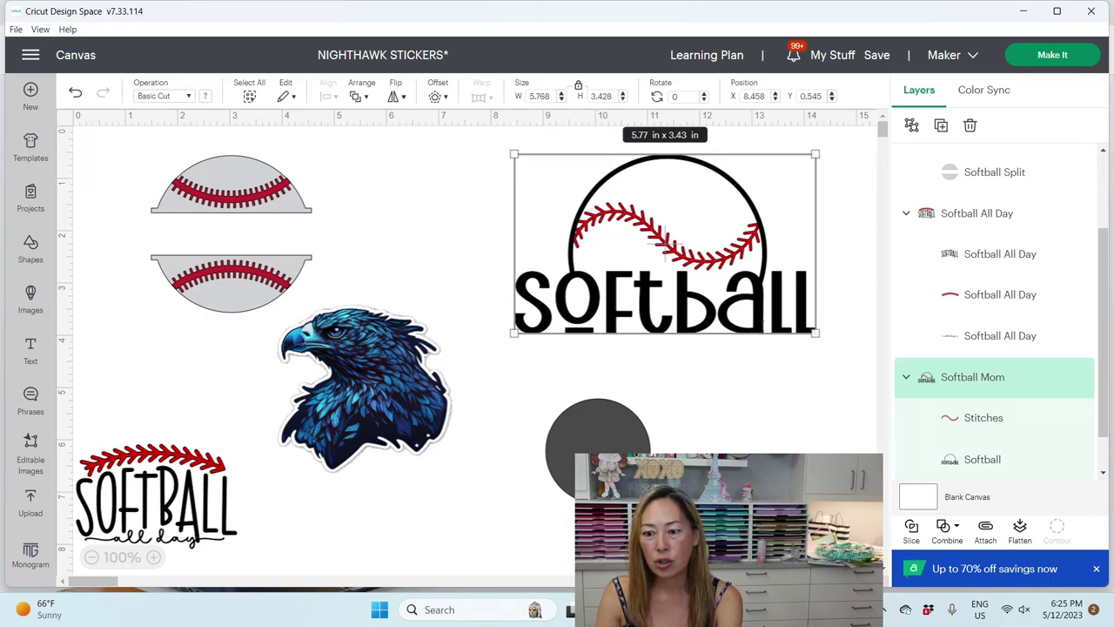
pyautogui.click(976, 460)
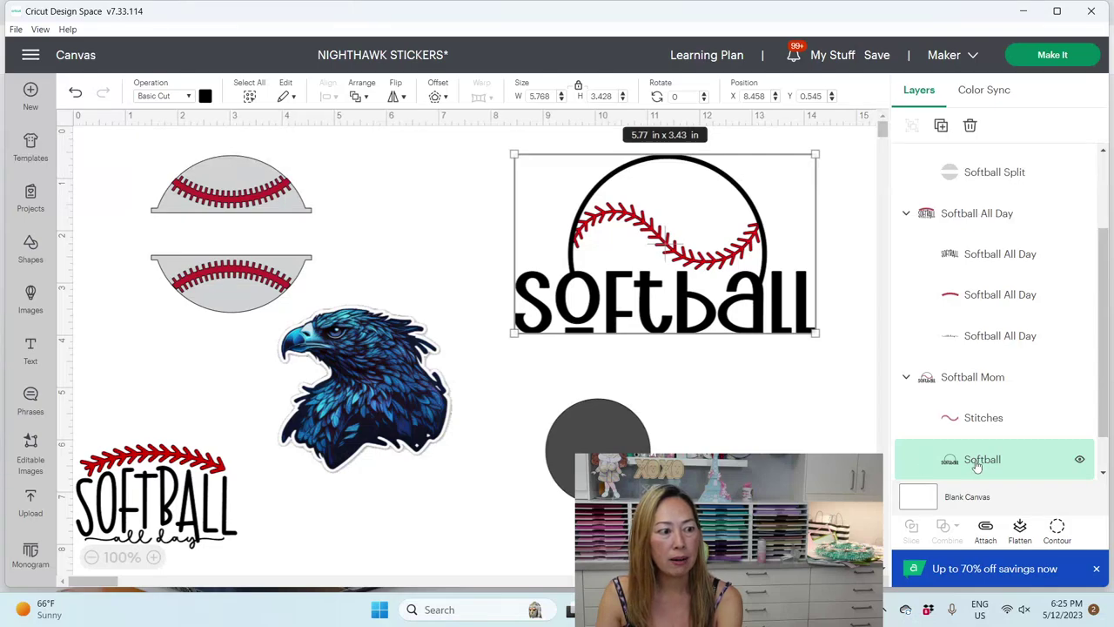
pyautogui.click(1058, 532)
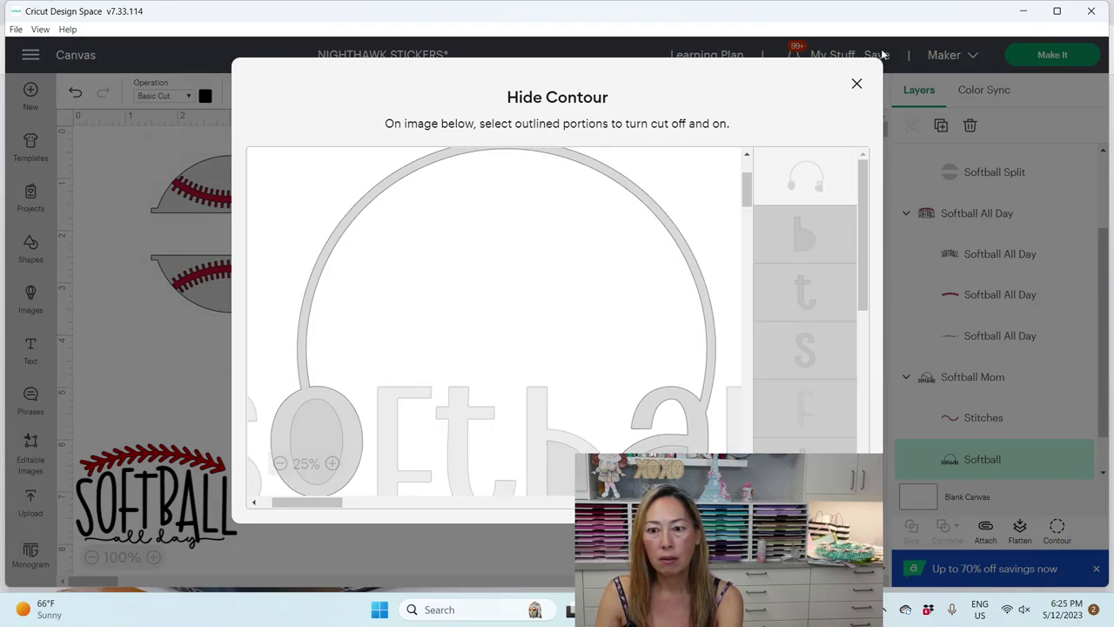
pyautogui.click(857, 84)
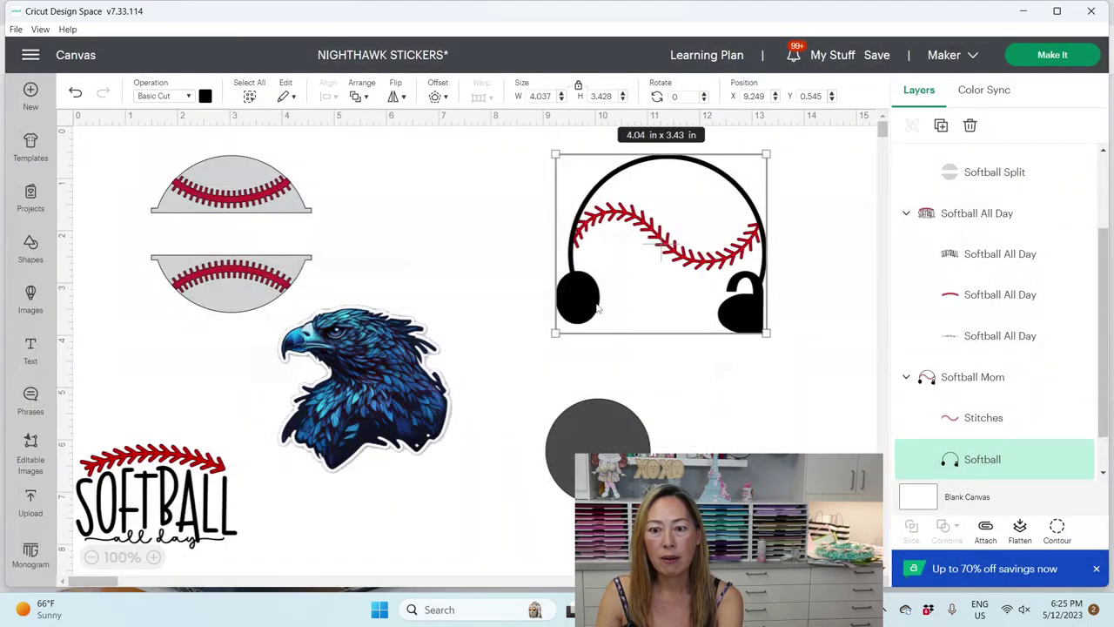
# - Move the circle over the solid black oval at the left end of the ball outline and select both objects
pyautogui.moveTo(612, 453); pyautogui.dragTo(601, 333)
pyautogui.press('Escape')
pyautogui.moveTo(800, 402); pyautogui.dragTo(588, 305)
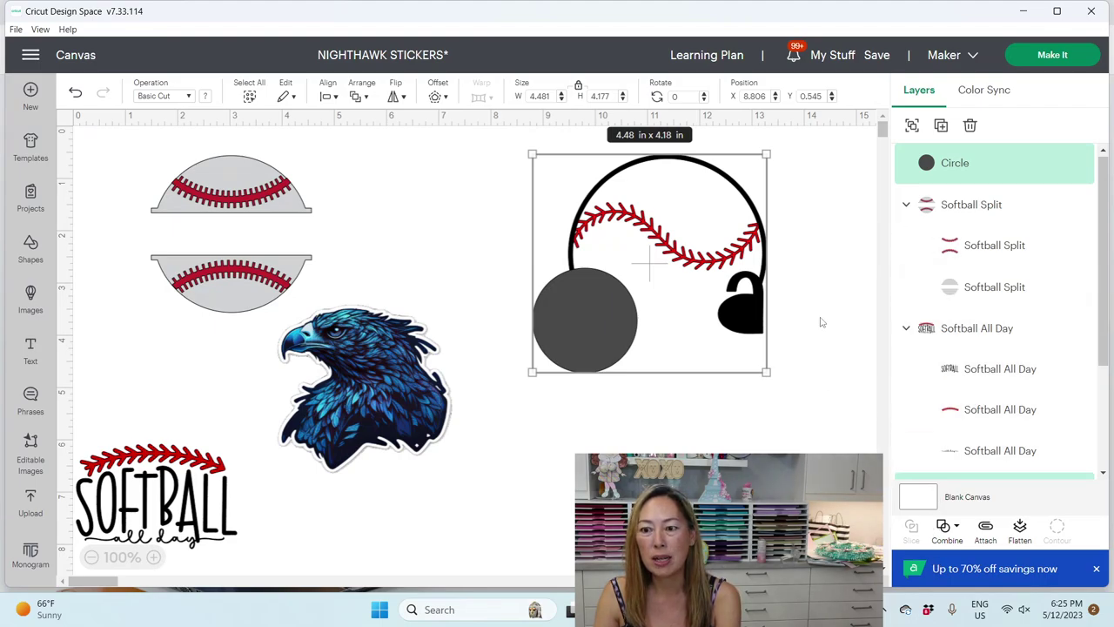
# - Ungroup the Softball All Day design into its separate layers
pyautogui.click(845, 355)
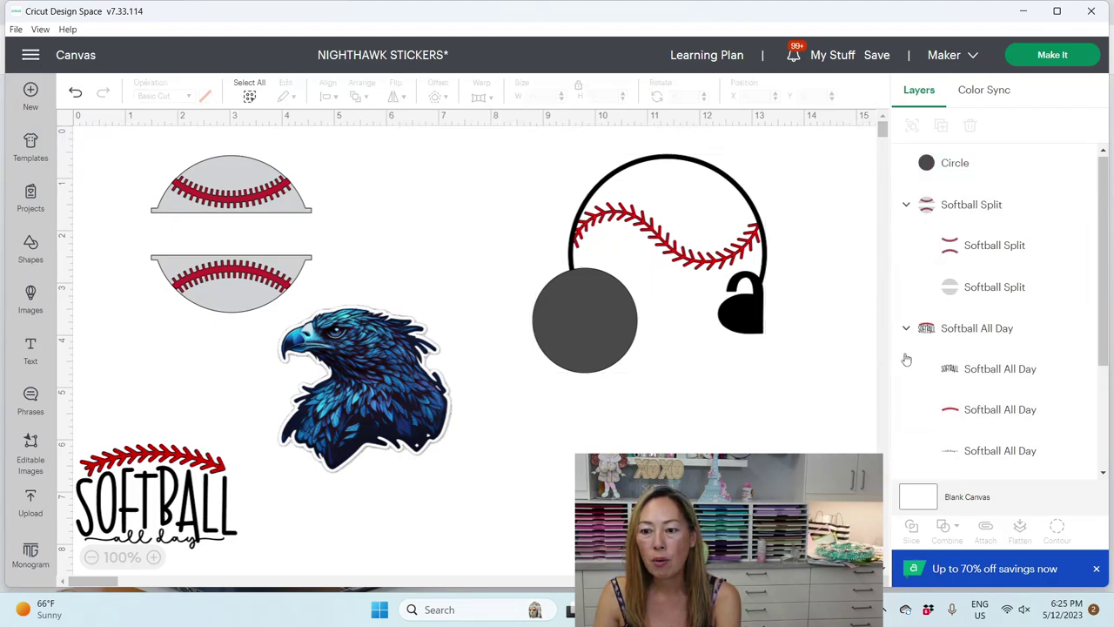
pyautogui.click(934, 336)
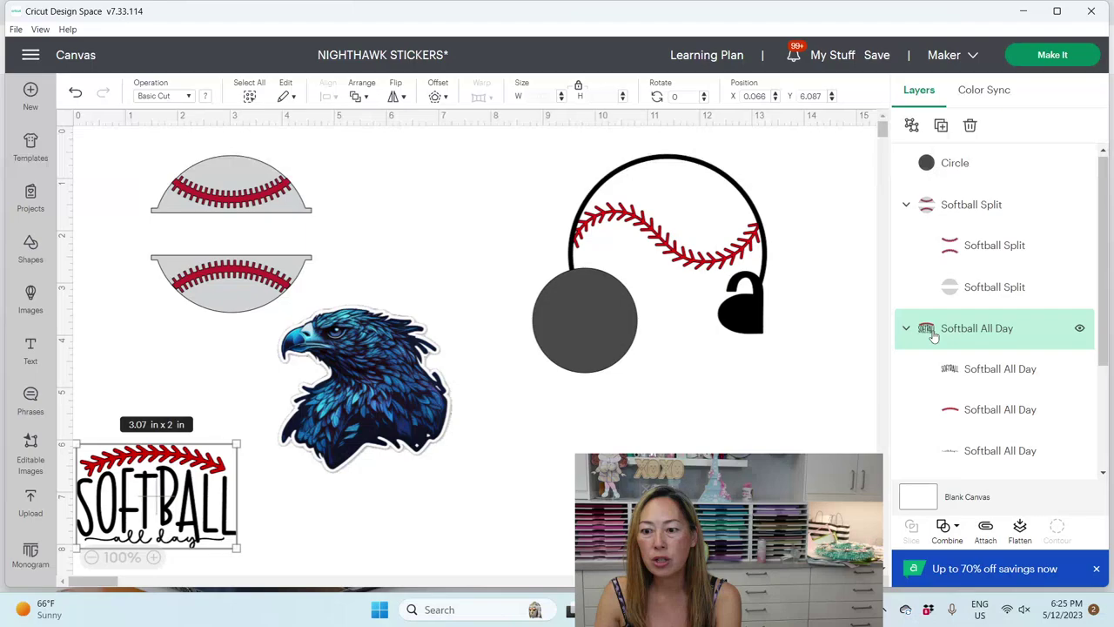
pyautogui.click(910, 127)
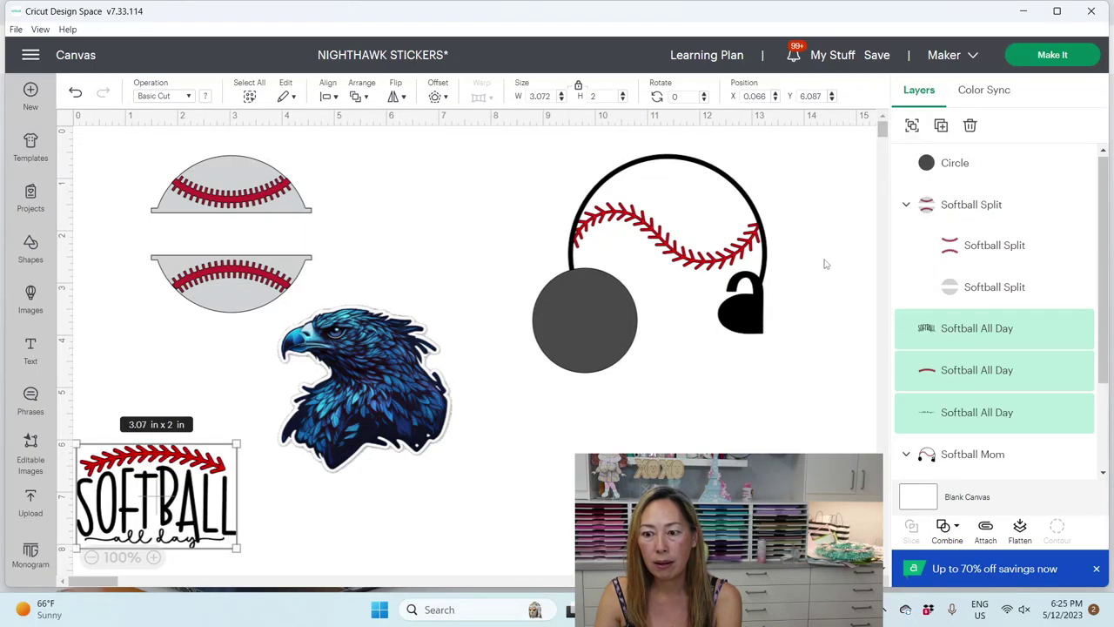
# - Ungroup the Softball Mom design so its stitches and ball outline become separate layers
pyautogui.click(801, 334)
pyautogui.moveTo(804, 430); pyautogui.dragTo(548, 300)
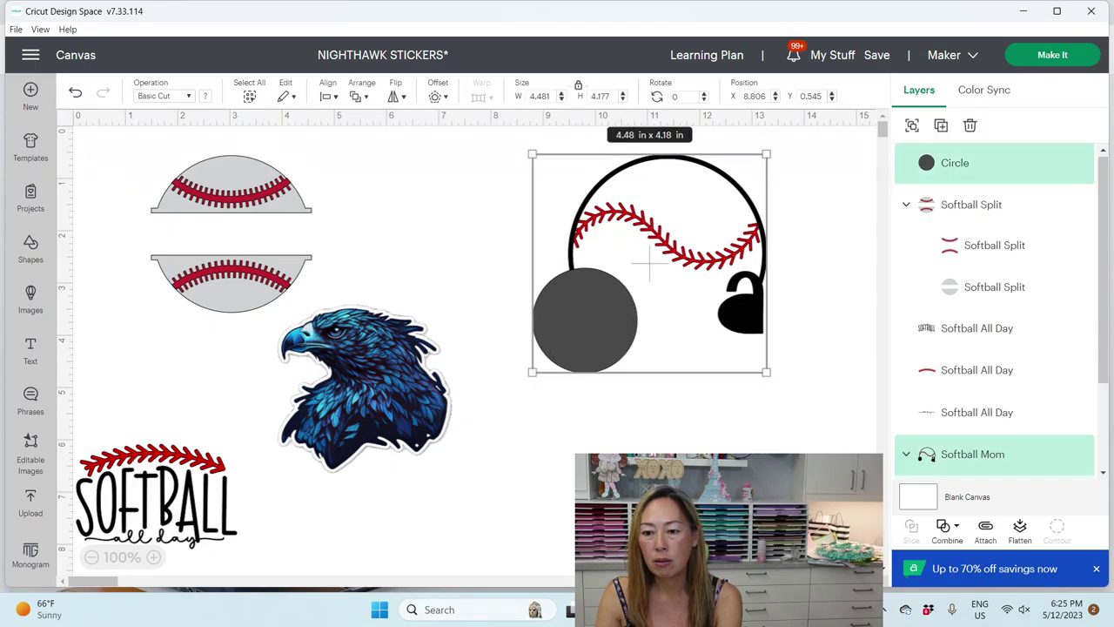
pyautogui.click(810, 418)
pyautogui.click(755, 310)
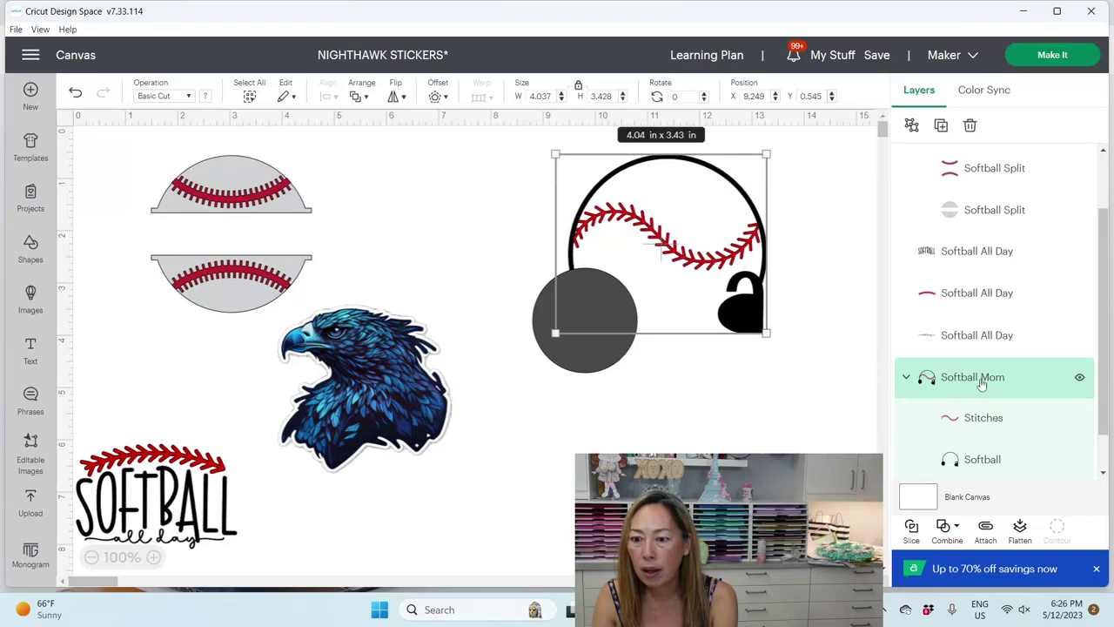
pyautogui.click(910, 128)
pyautogui.click(760, 380)
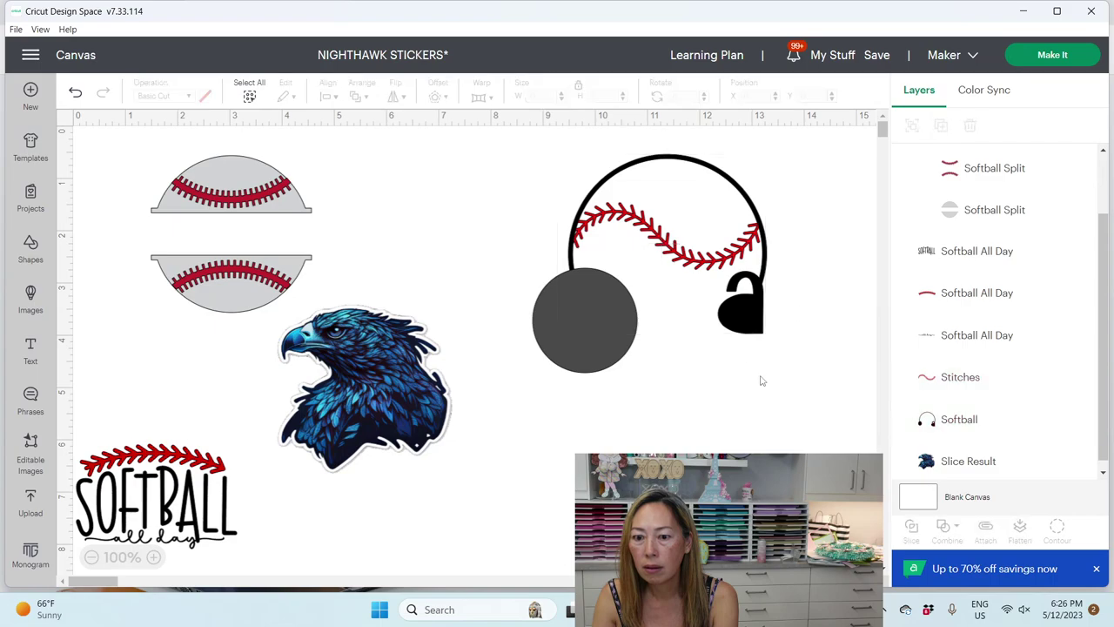
# - Select only the circle and the black ball outline, without the stitches, and slice them
pyautogui.moveTo(755, 418); pyautogui.dragTo(533, 289)
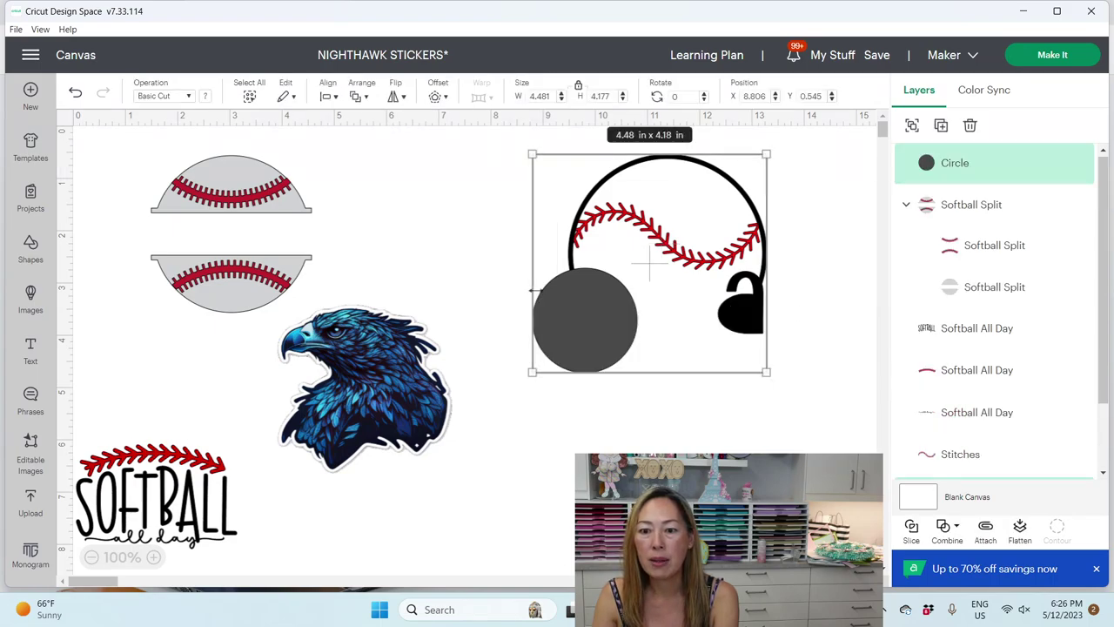
pyautogui.click(572, 526)
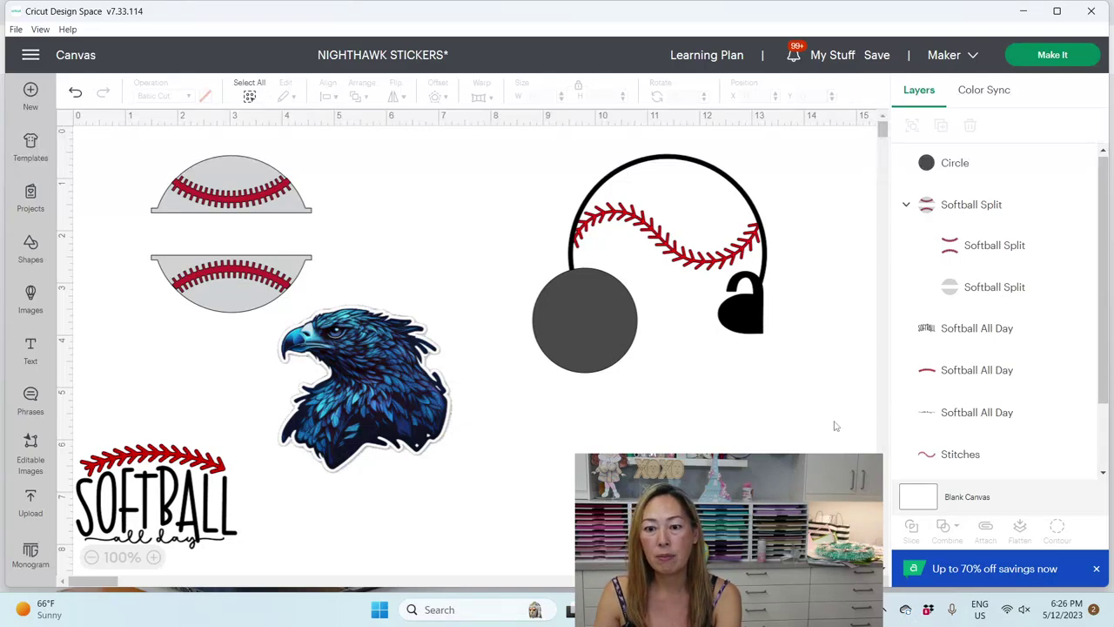
pyautogui.moveTo(834, 423); pyautogui.dragTo(609, 261)
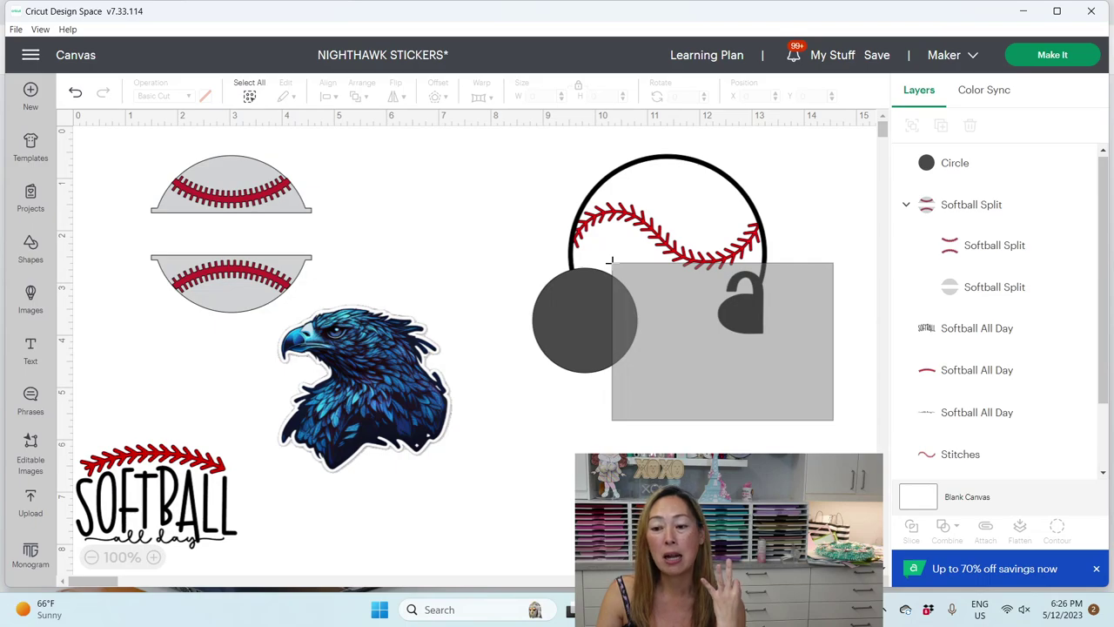
pyautogui.moveTo(609, 261); pyautogui.dragTo(614, 269)
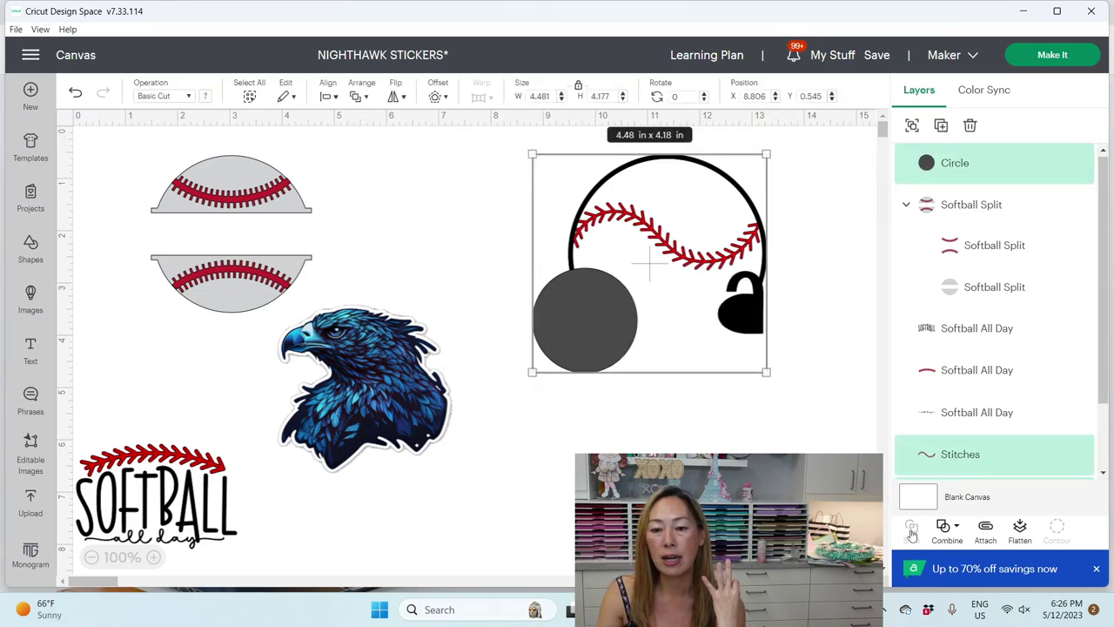
pyautogui.click(768, 416)
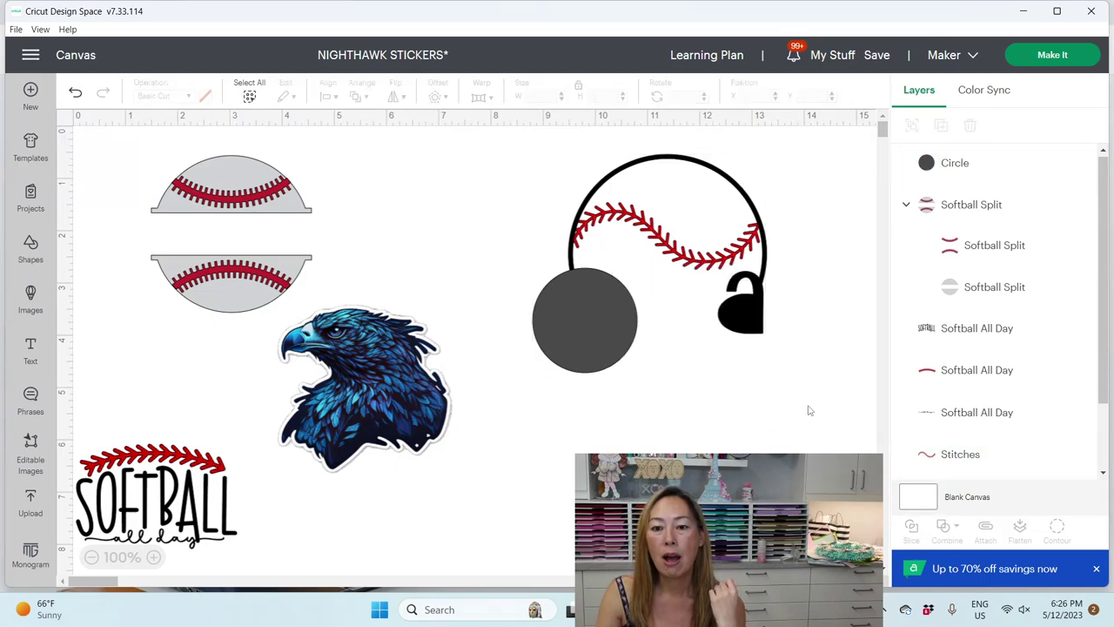
pyautogui.moveTo(808, 406); pyautogui.dragTo(614, 323)
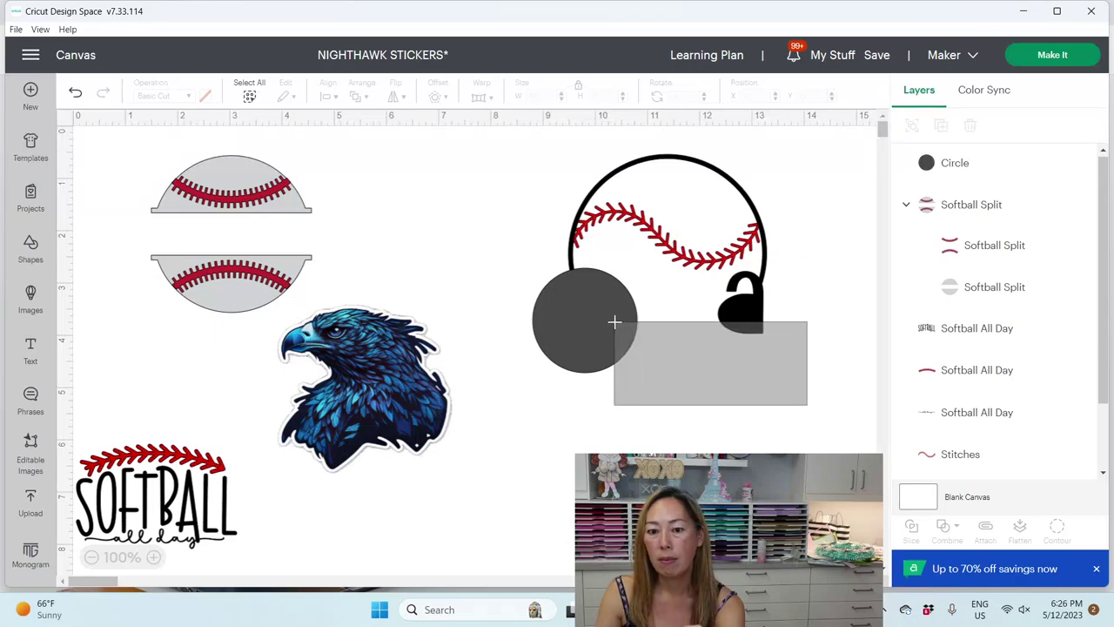
pyautogui.moveTo(615, 322); pyautogui.dragTo(615, 322)
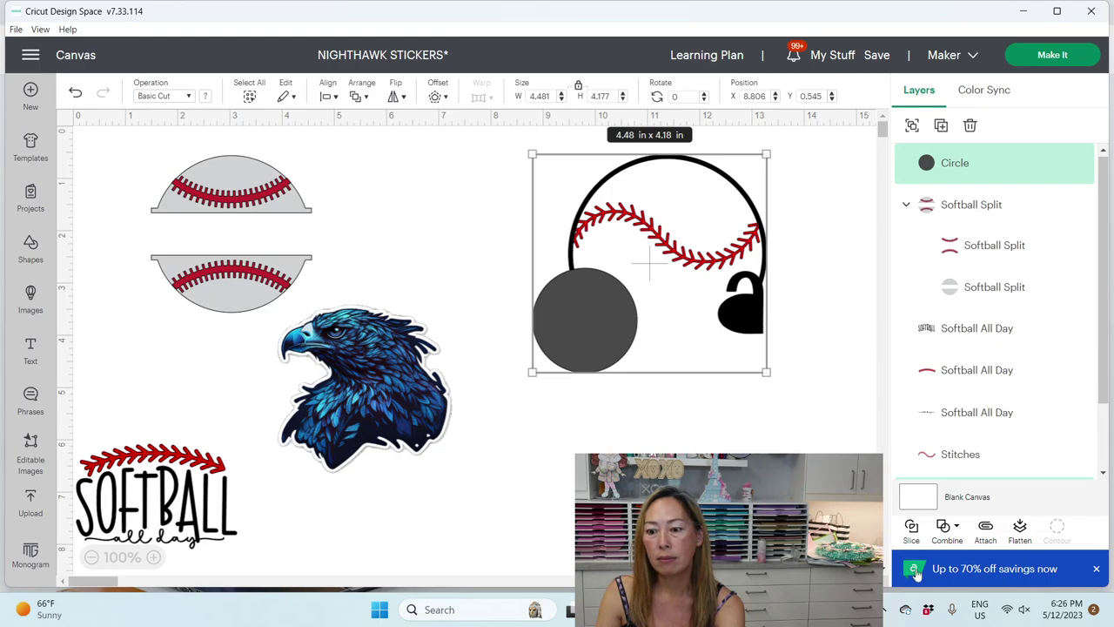
pyautogui.click(905, 540)
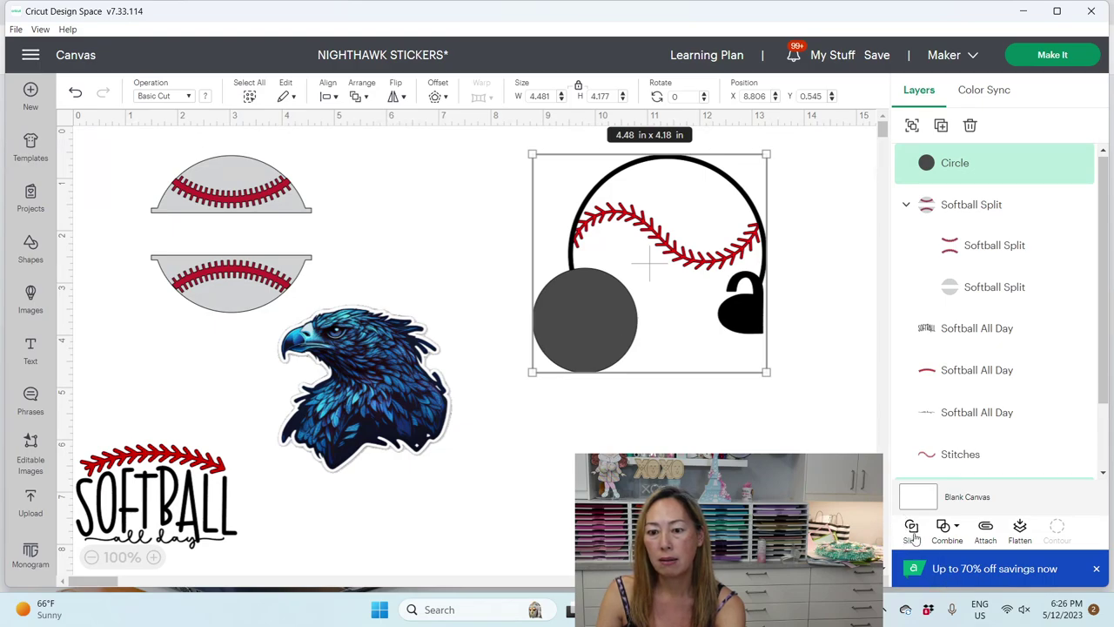
# - Move the cut circle remnants and the grey oval slice piece away from the ball outline
pyautogui.moveTo(596, 347); pyautogui.dragTo(649, 523)
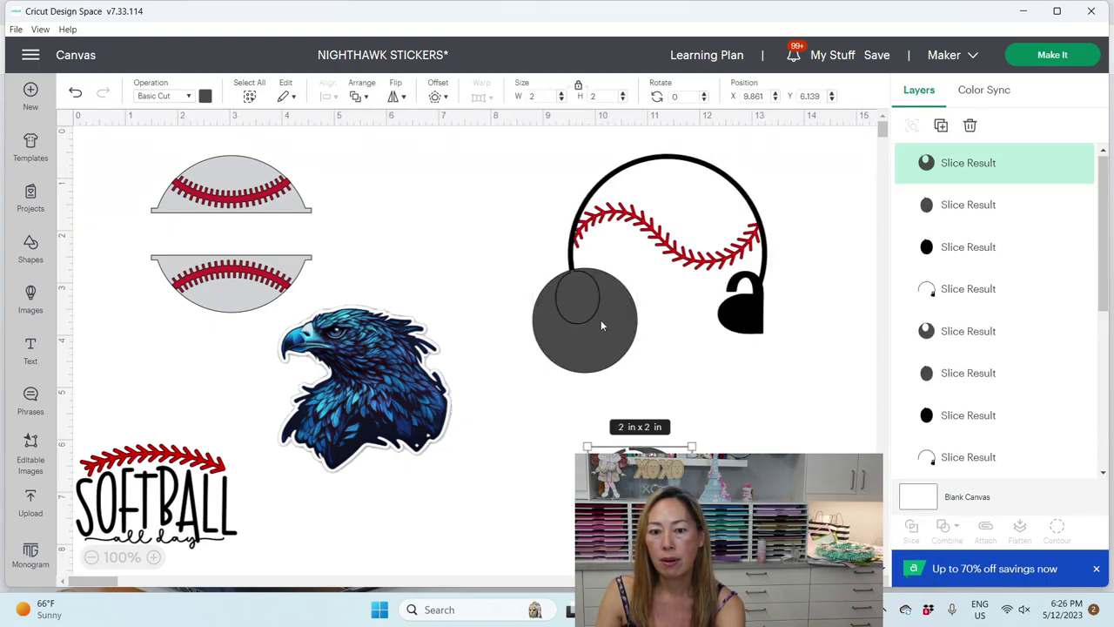
pyautogui.moveTo(601, 320); pyautogui.dragTo(555, 441)
pyautogui.moveTo(627, 350); pyautogui.dragTo(614, 435)
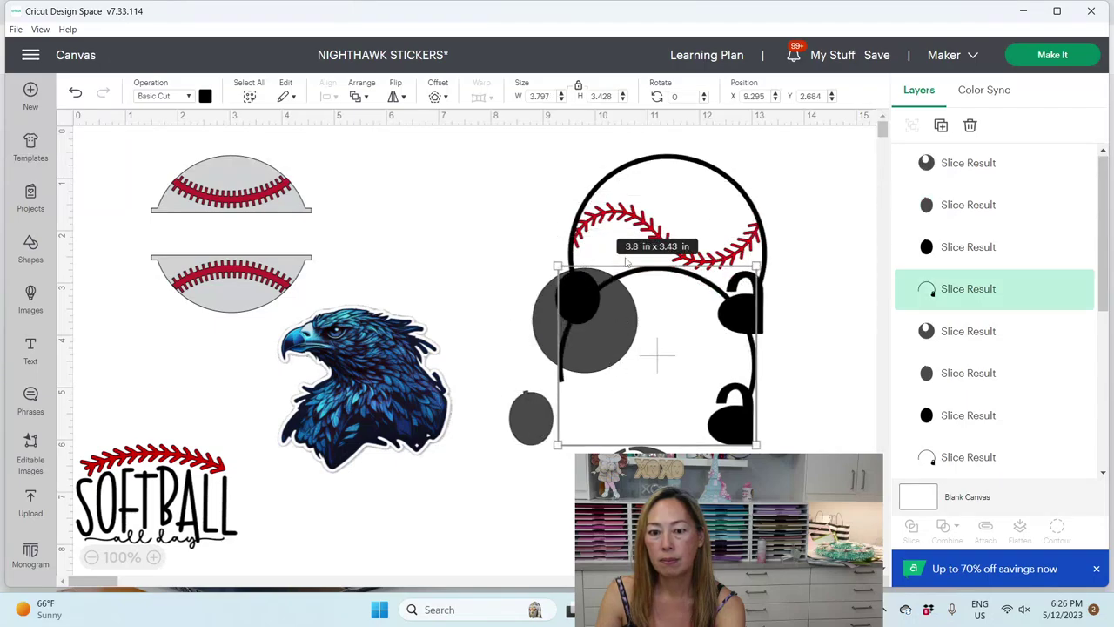
pyautogui.hotkey('ctrl', 'z')
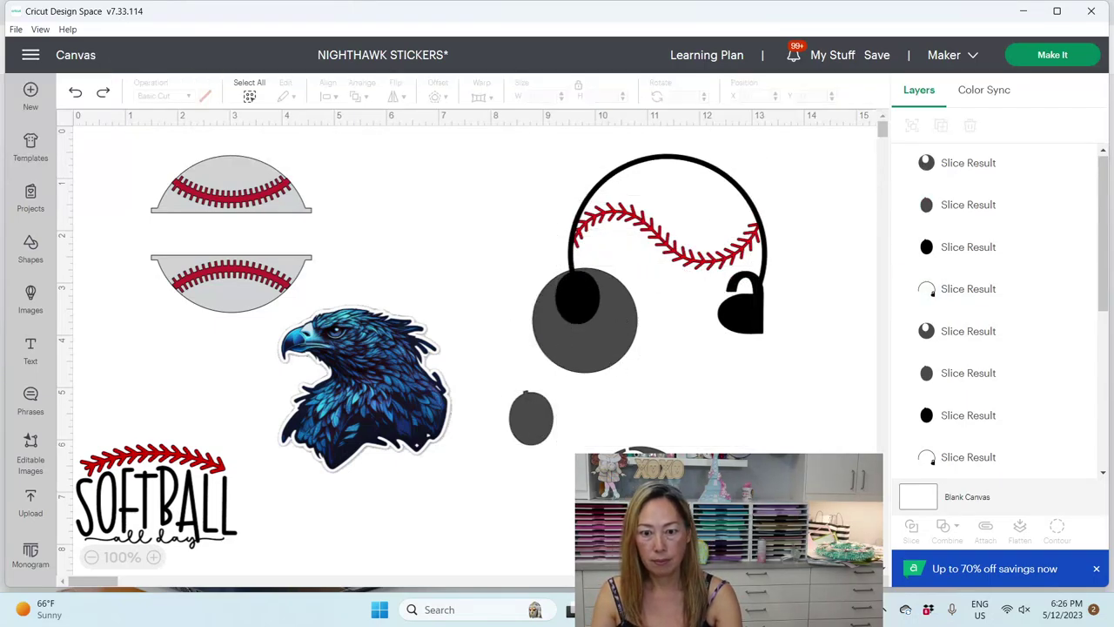
pyautogui.moveTo(595, 340); pyautogui.dragTo(584, 513)
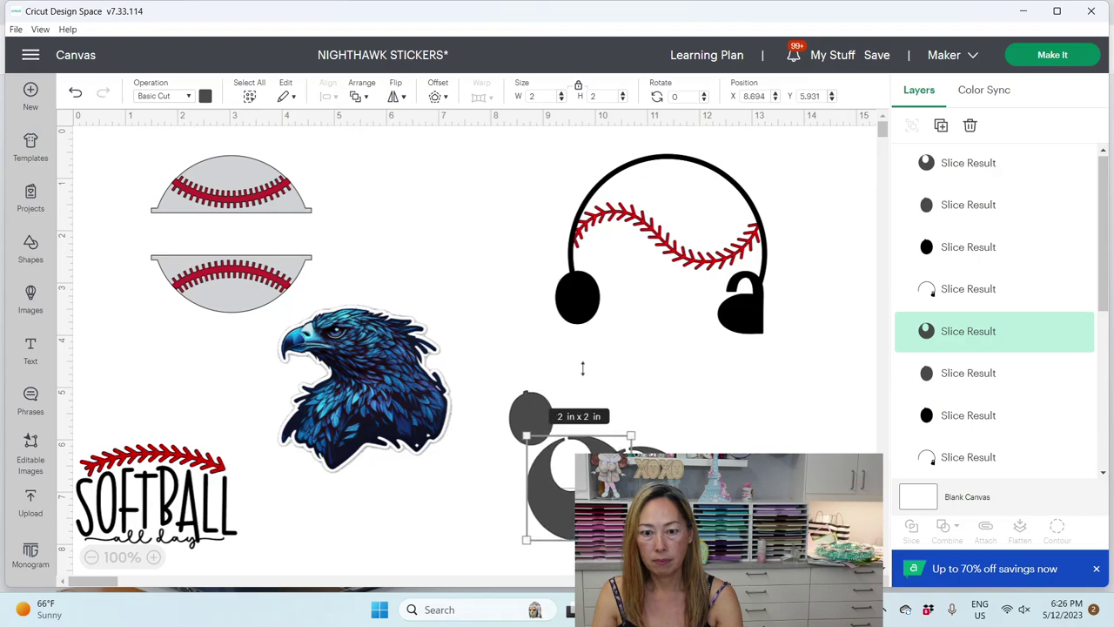
# - Delete the leftover circle pieces, ovals and duplicate outline from the slice, keeping a single ball outline with its stitches
pyautogui.click(579, 311)
pyautogui.moveTo(579, 312); pyautogui.dragTo(456, 468)
pyautogui.keyDown('shift'); pyautogui.click(546, 423); pyautogui.keyUp('shift')
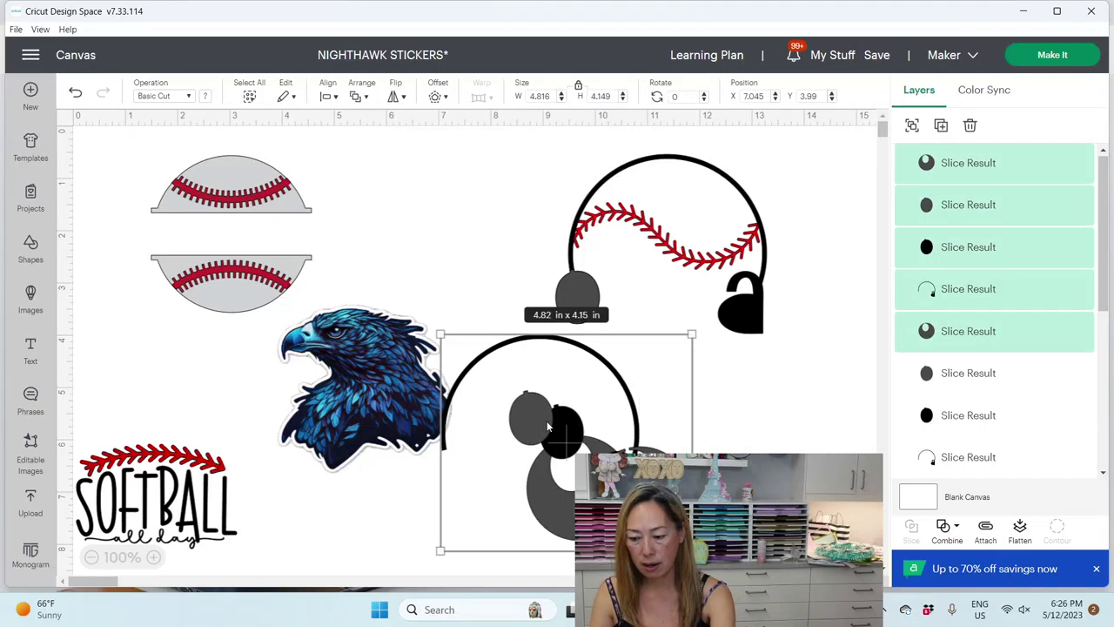
pyautogui.press('Delete')
pyautogui.click(576, 295)
pyautogui.click(622, 319)
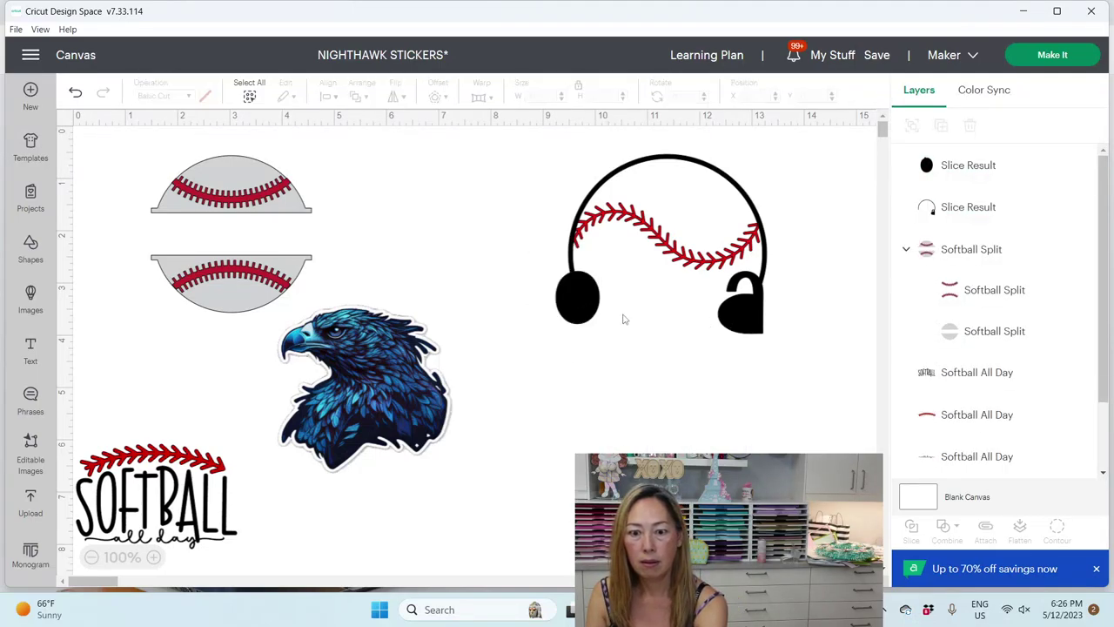
pyautogui.click(575, 303)
pyautogui.press('Delete')
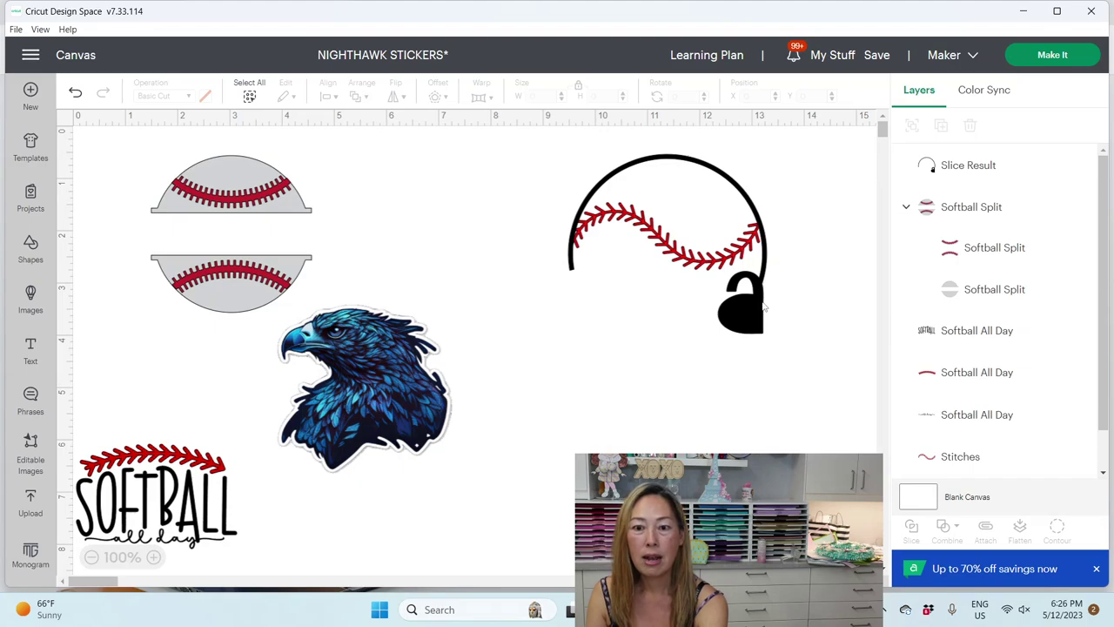
# - Add a 2 in circle over the black letter remnant at the right end of the ball outline and slice the two
pyautogui.click(31, 248)
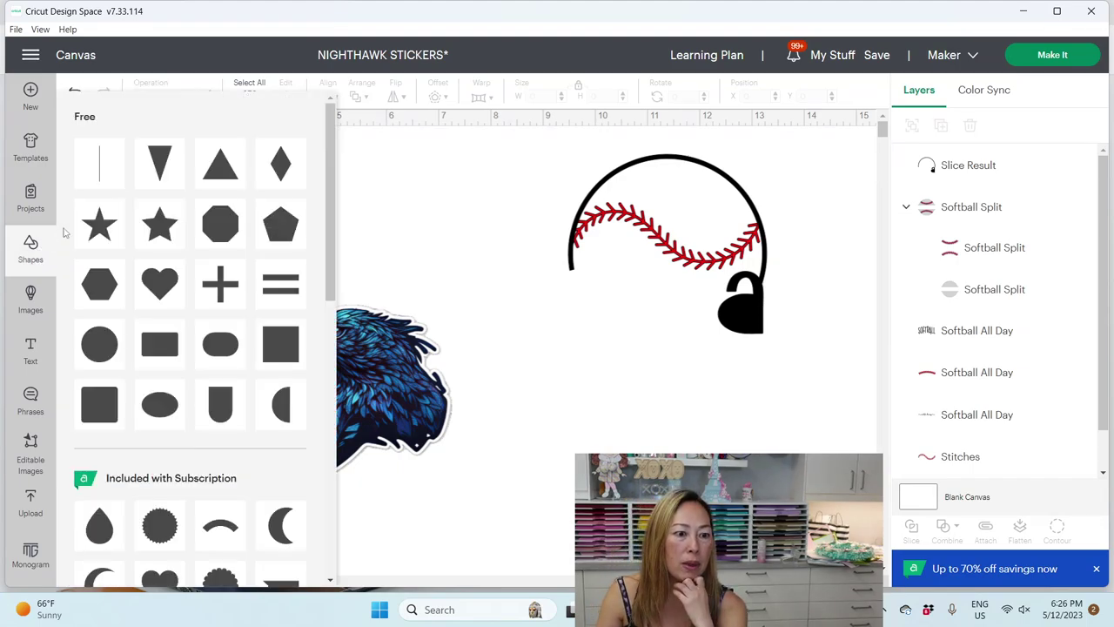
pyautogui.click(107, 352)
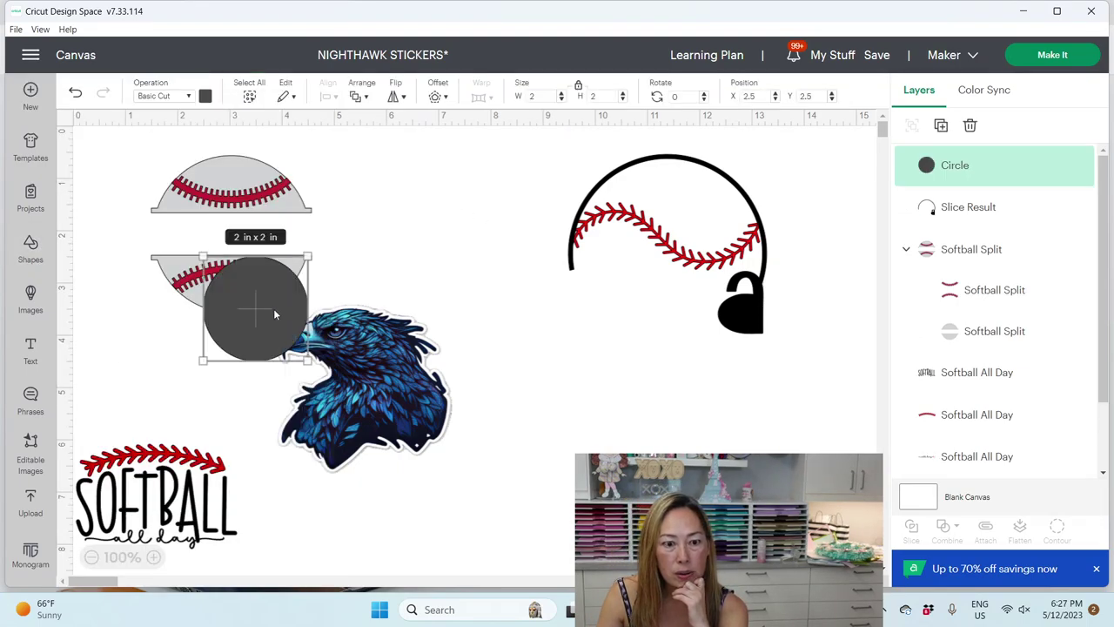
pyautogui.moveTo(273, 308); pyautogui.dragTo(754, 327)
pyautogui.click(814, 451)
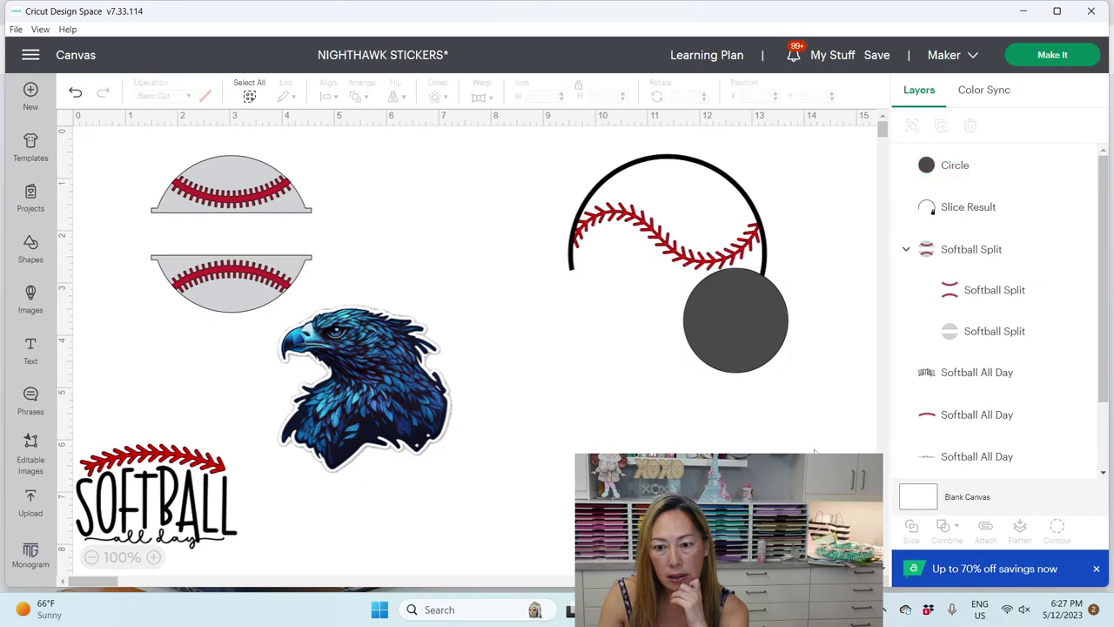
pyautogui.moveTo(833, 415); pyautogui.dragTo(707, 270)
pyautogui.click(912, 529)
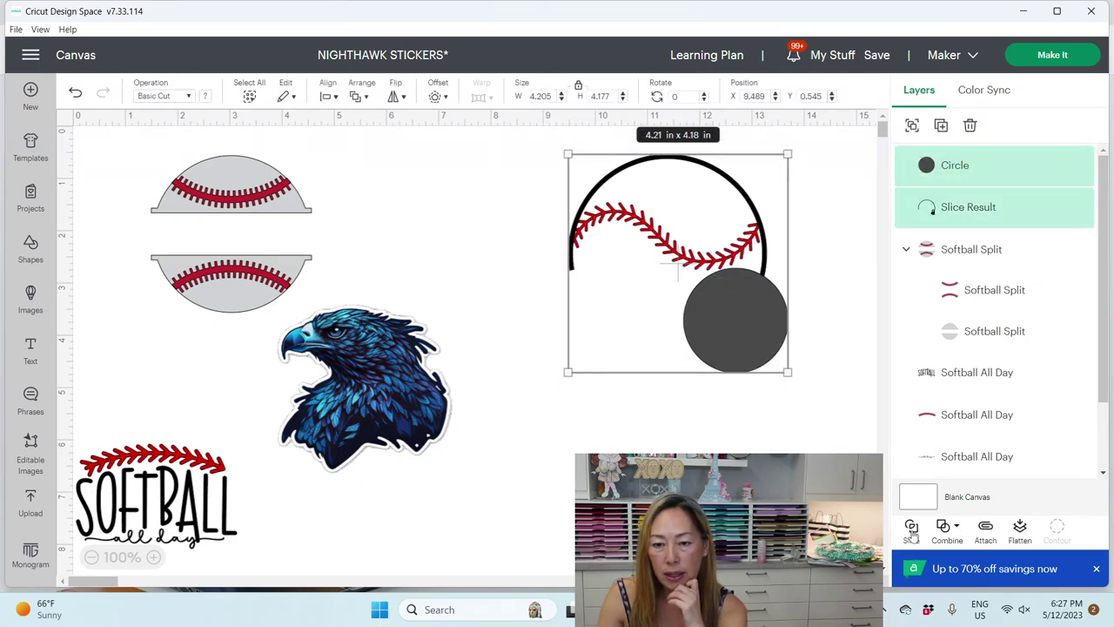
# - Pull the cut circle and letter remnants away from the right end of the ball outline and delete them
pyautogui.click(763, 332)
pyautogui.moveTo(764, 332); pyautogui.dragTo(769, 479)
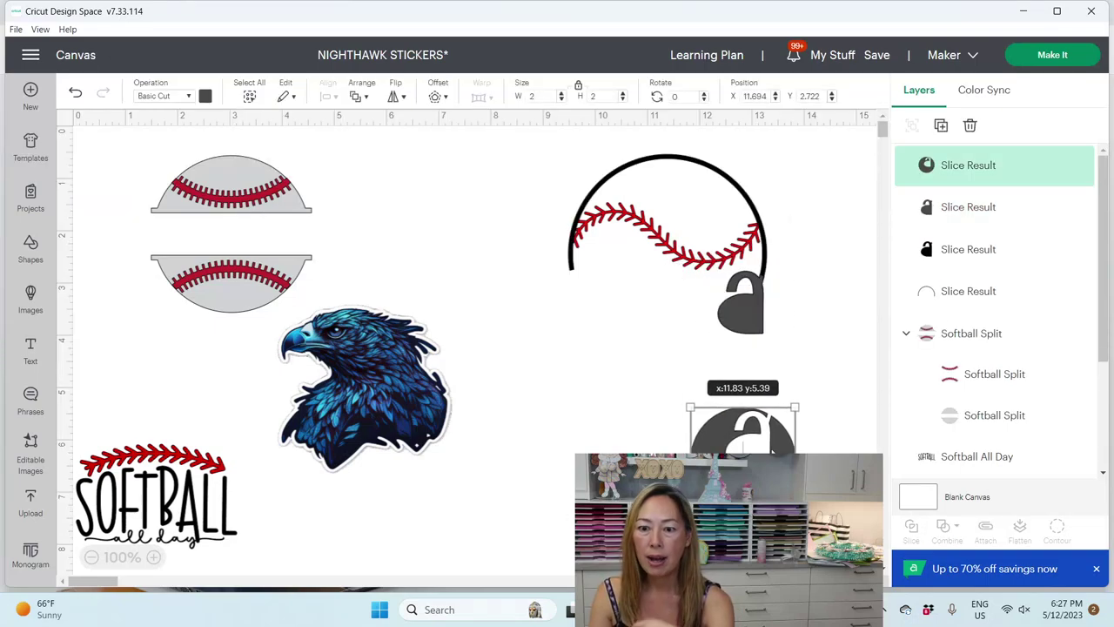
pyautogui.click(754, 314)
pyautogui.moveTo(758, 323); pyautogui.dragTo(756, 440)
pyautogui.moveTo(823, 462); pyautogui.dragTo(641, 376)
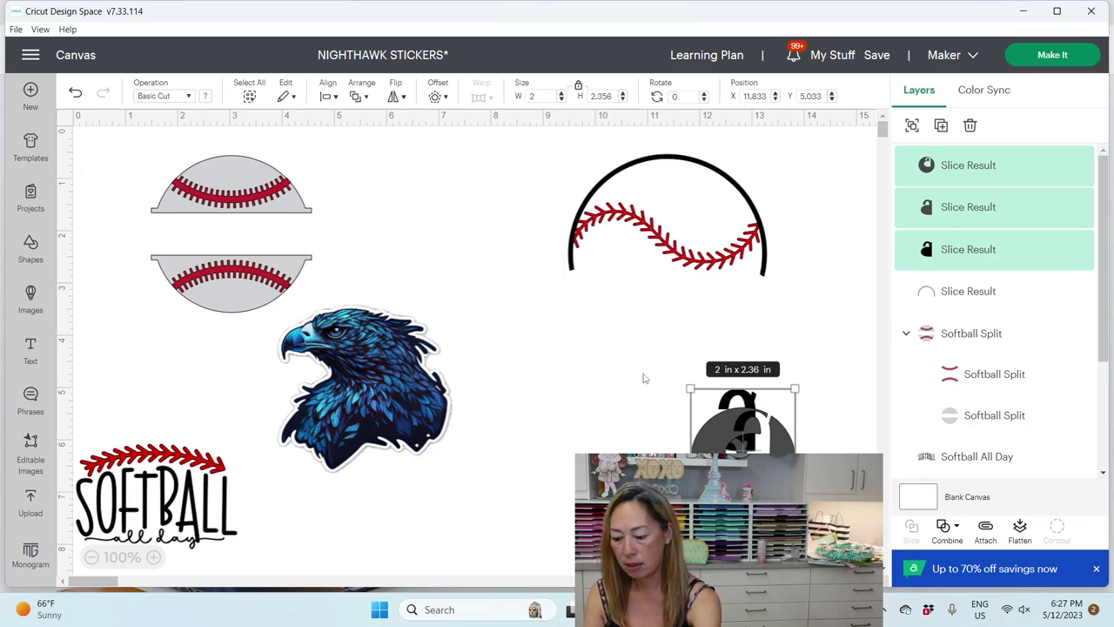
pyautogui.press('Delete')
# - Shrink the nighthawk to about 2.05 x 1.97 in and place it inside the ball outline over the stitches
pyautogui.click(428, 402)
pyautogui.moveTo(428, 402); pyautogui.dragTo(673, 369)
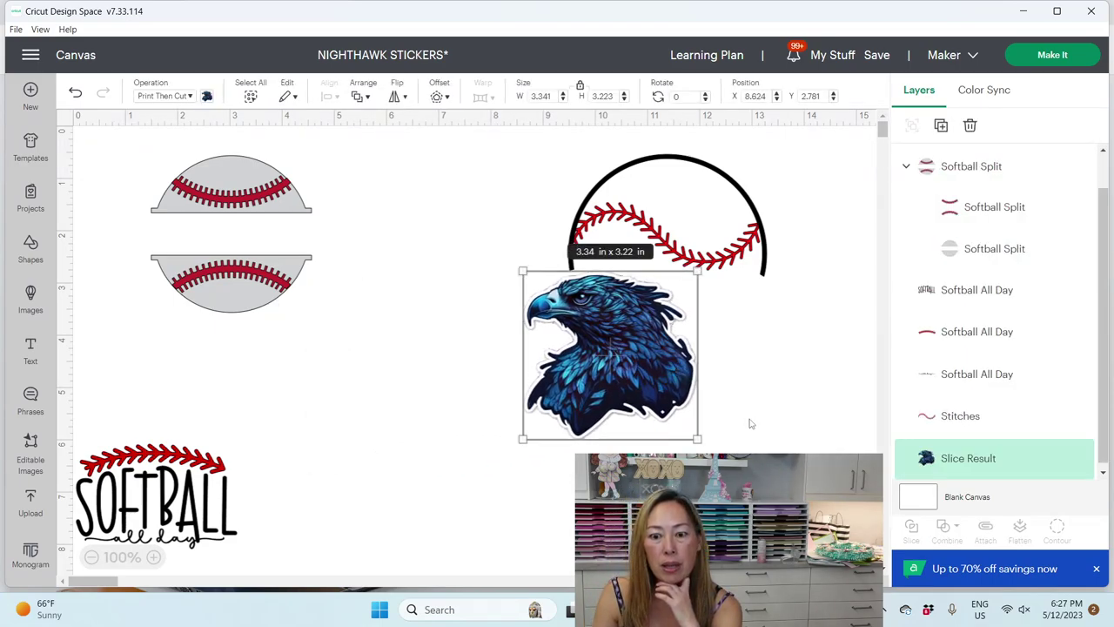
pyautogui.moveTo(696, 439); pyautogui.dragTo(734, 279)
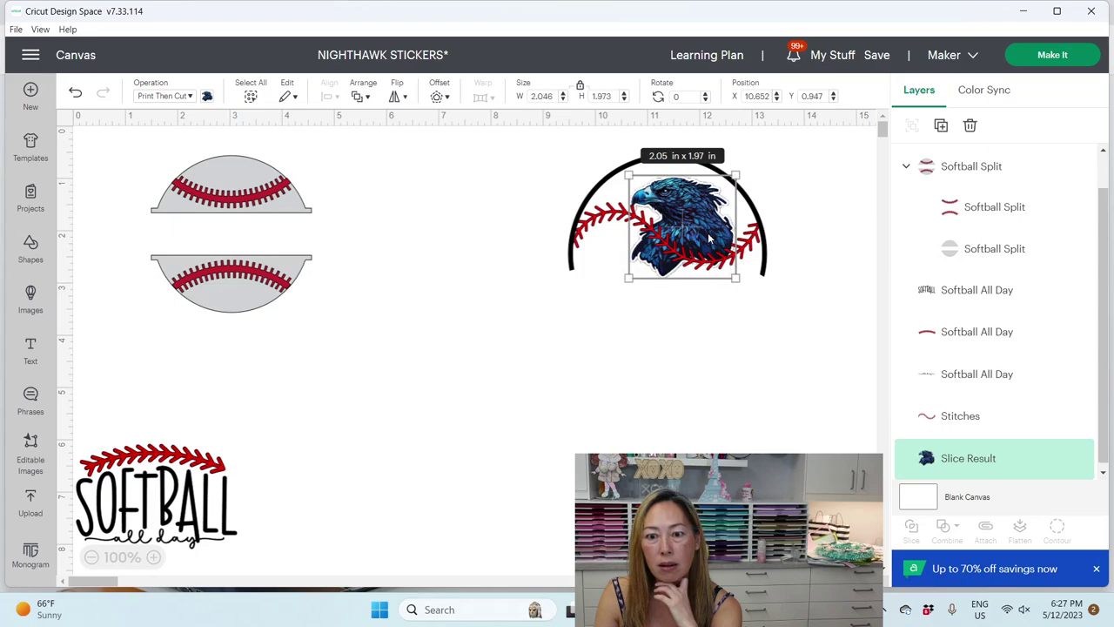
pyautogui.moveTo(701, 229); pyautogui.dragTo(691, 220)
pyautogui.click(697, 352)
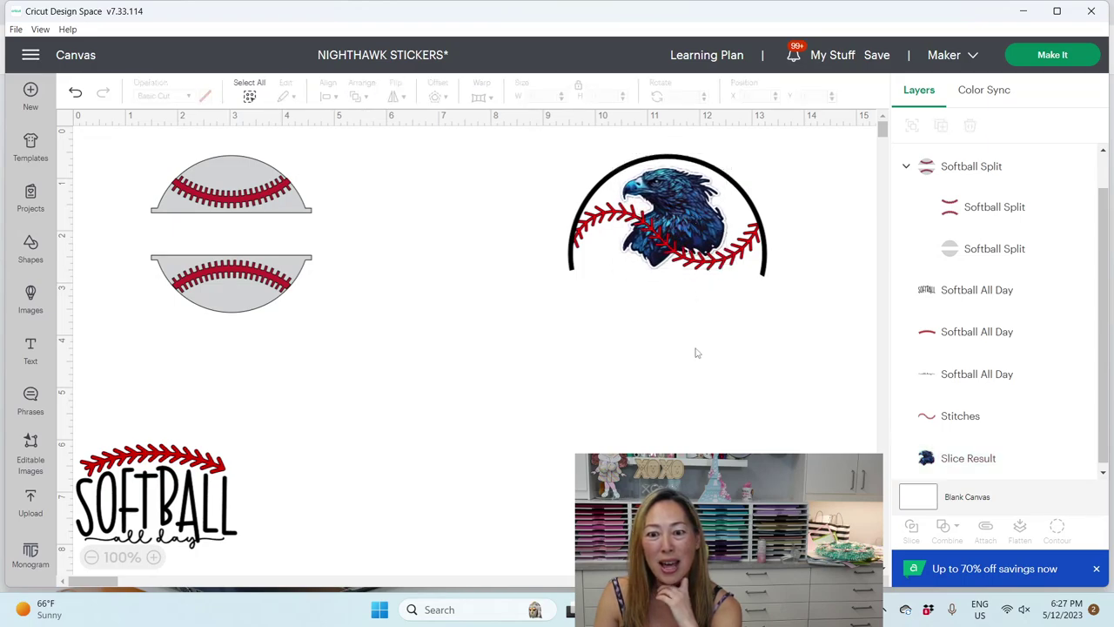
# - Add the text "nighthawks" beneath the ball outline
pyautogui.click(39, 344)
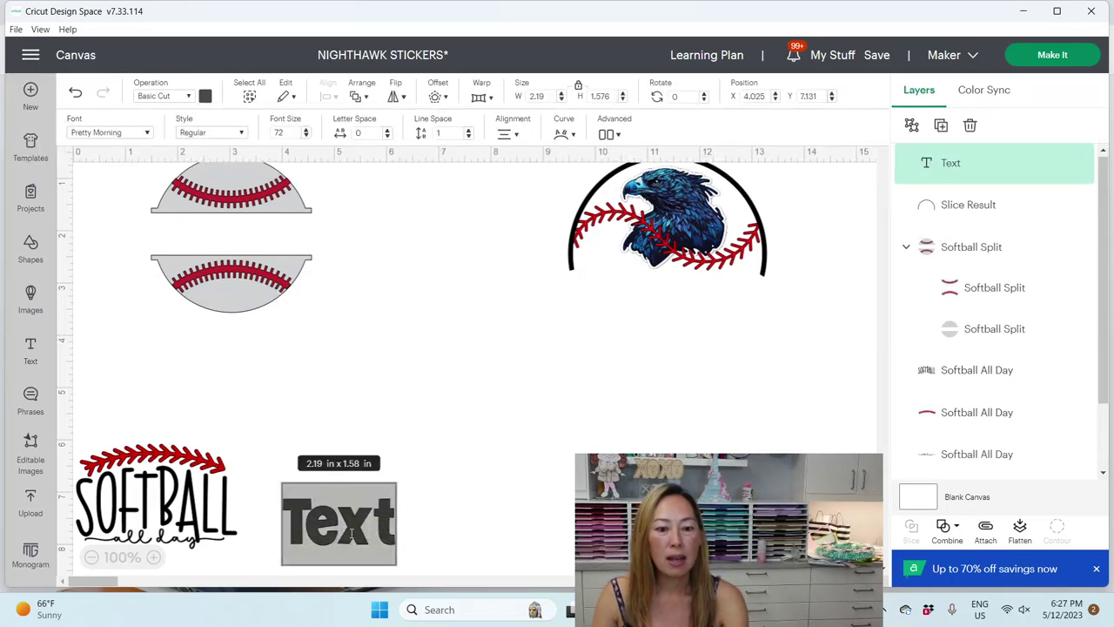
pyautogui.click(504, 482)
pyautogui.moveTo(348, 529); pyautogui.dragTo(687, 310)
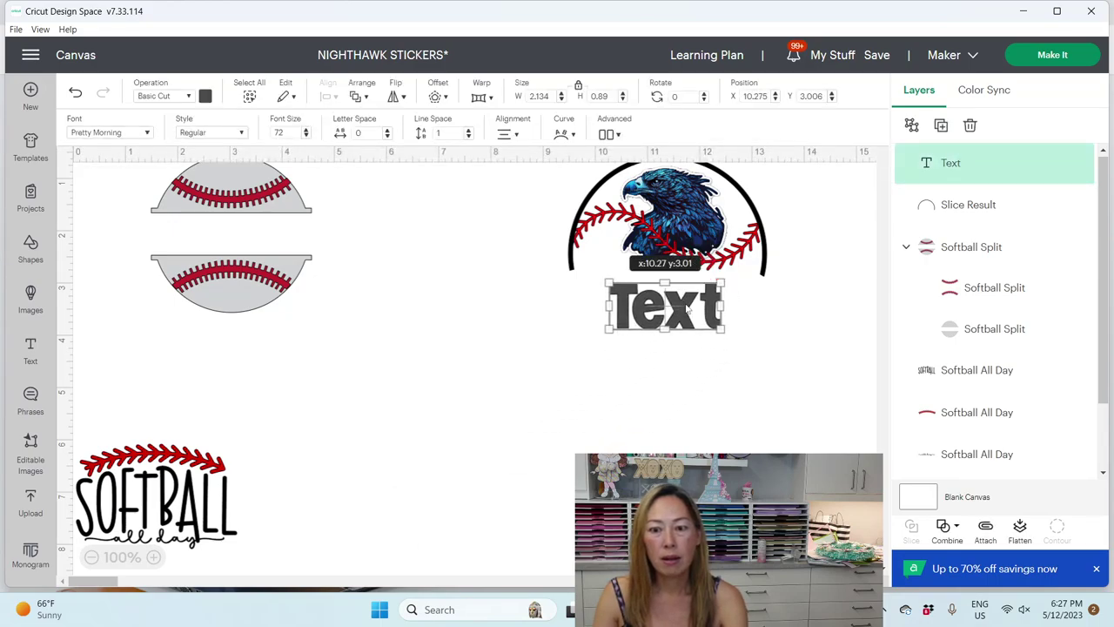
pyautogui.write('night')
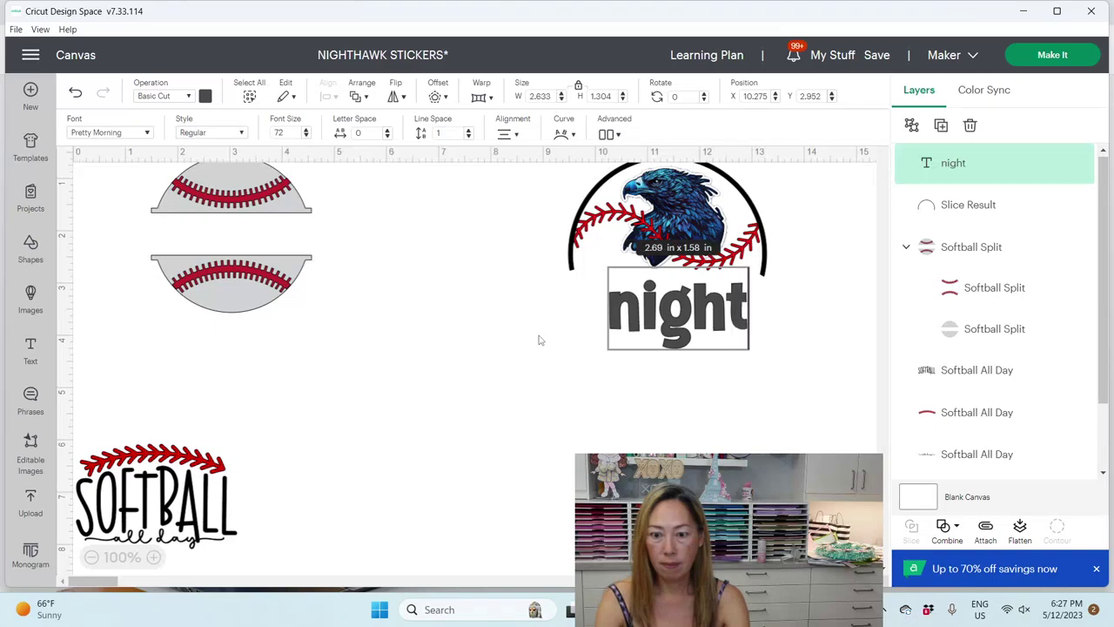
pyautogui.press('BackSpace')
pyautogui.write('thawks')
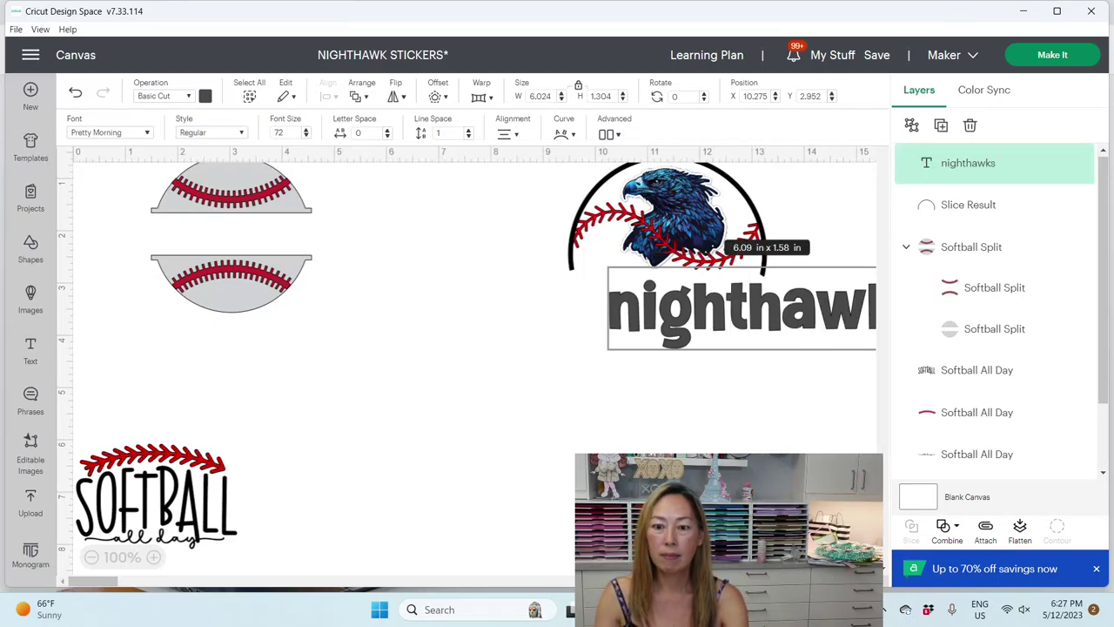
pyautogui.click(514, 359)
# - Scale the nighthawks text to about 3.65 in wide and fit it between the open ends of the ball outline
pyautogui.moveTo(755, 322); pyautogui.dragTo(659, 315)
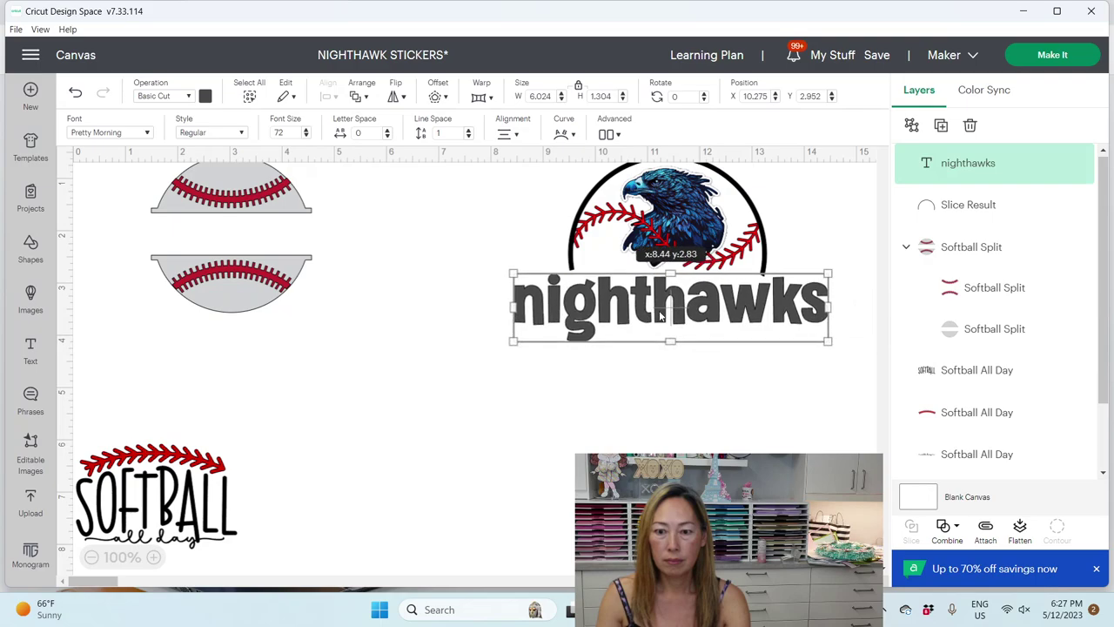
pyautogui.moveTo(822, 339); pyautogui.dragTo(685, 296)
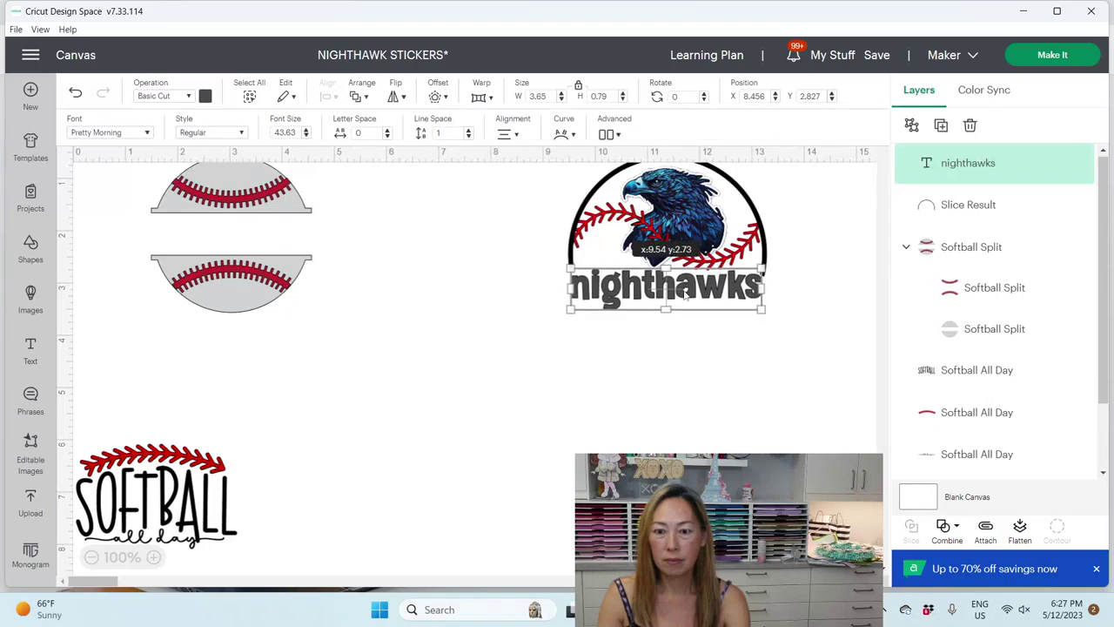
pyautogui.click(697, 383)
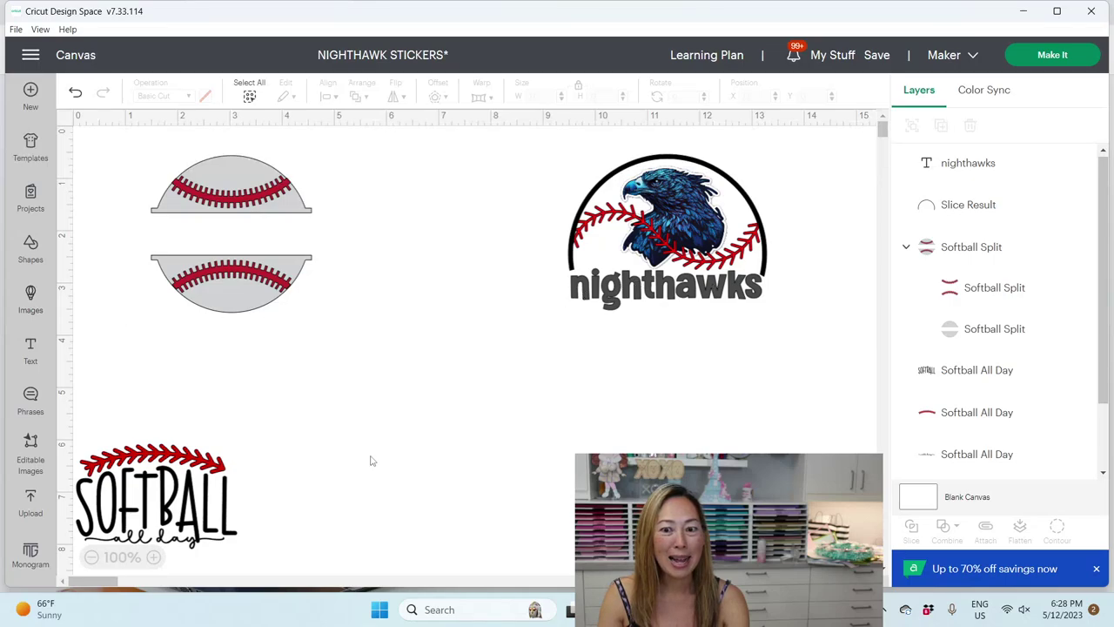
# - Recolor the nighthawks text to blue #3f51b5
pyautogui.click(654, 284)
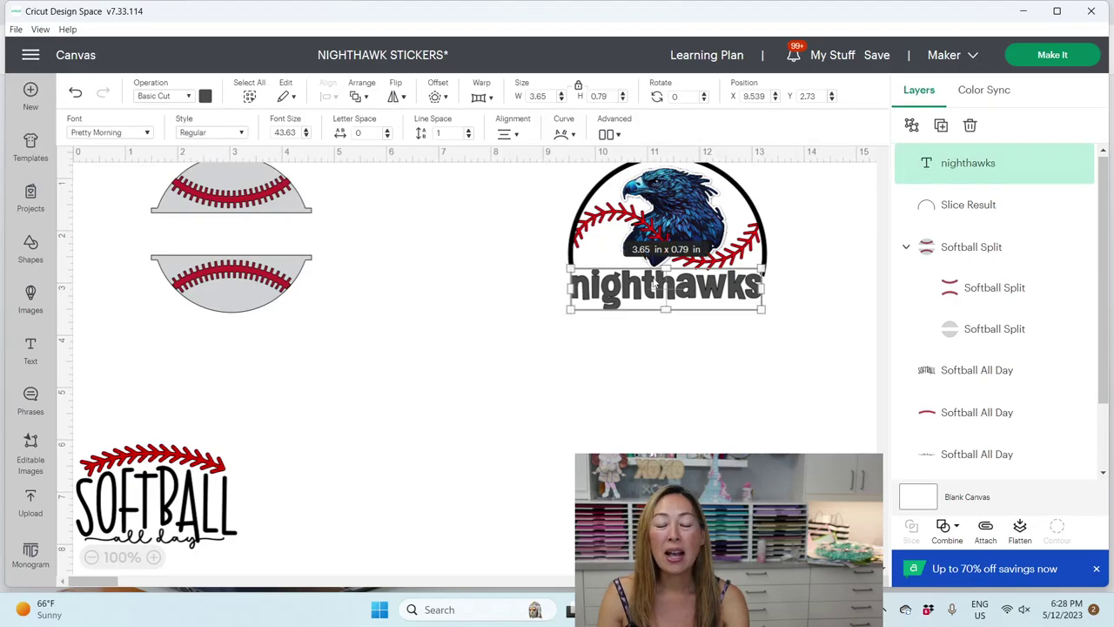
pyautogui.click(204, 96)
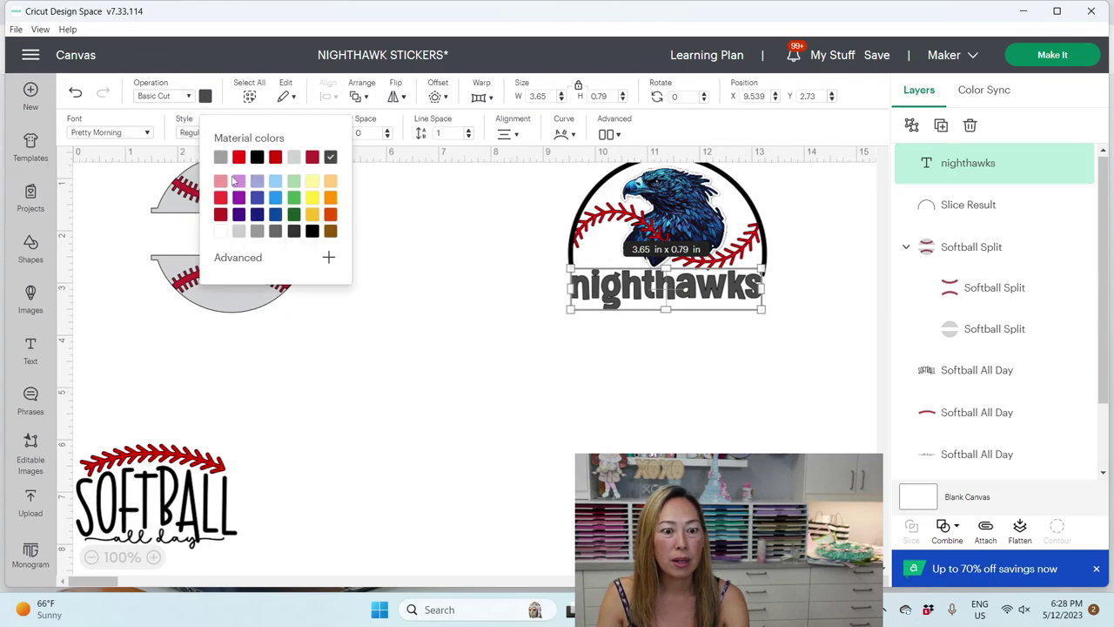
pyautogui.click(244, 257)
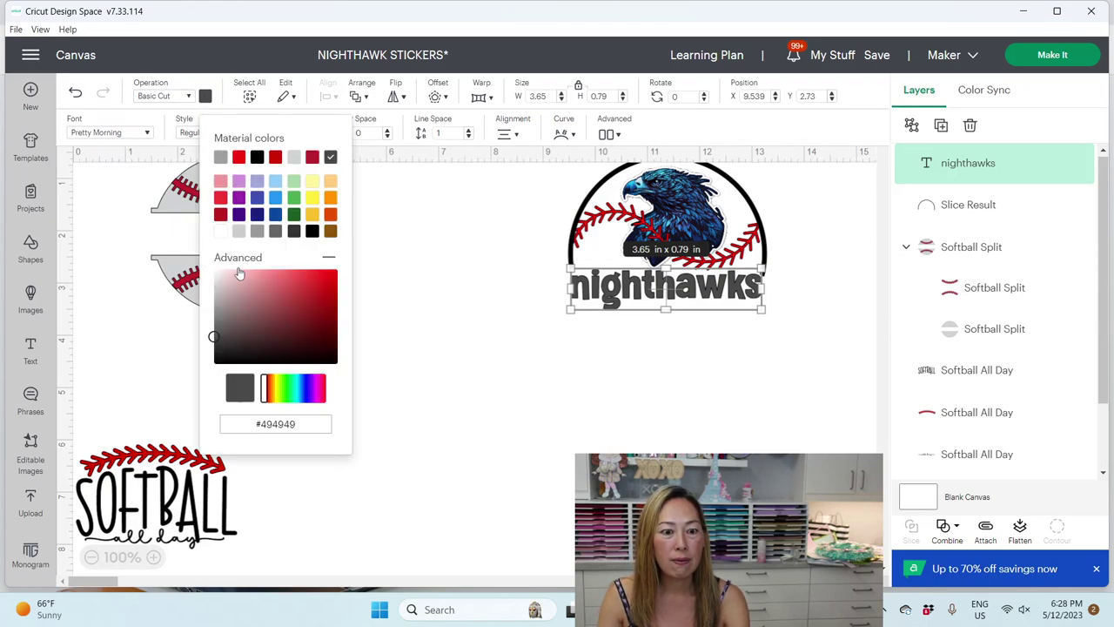
pyautogui.click(257, 198)
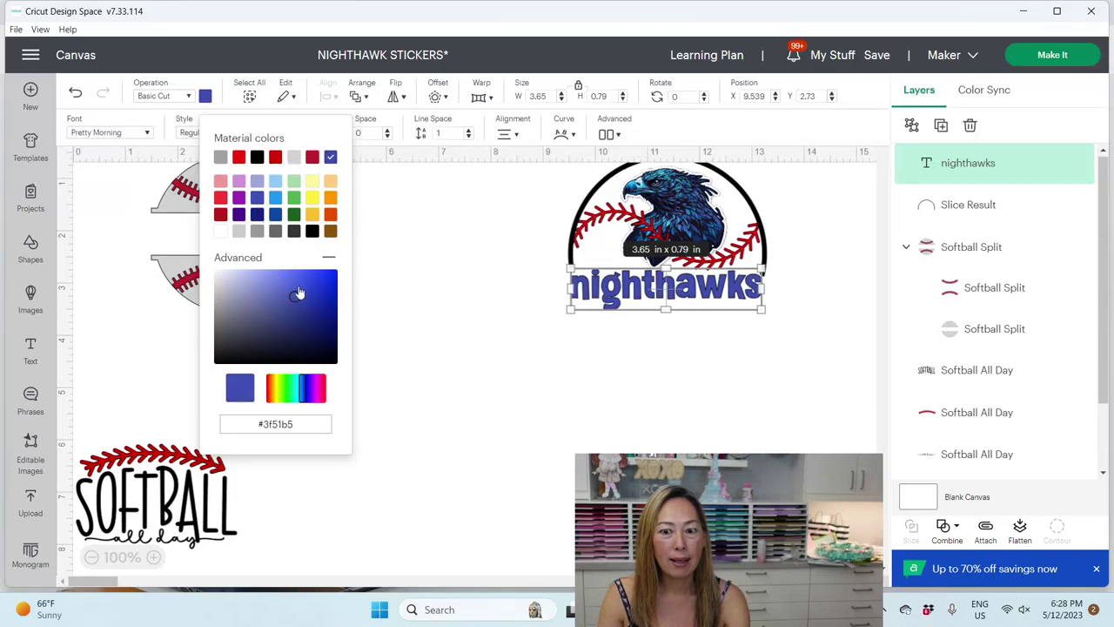
pyautogui.click(493, 391)
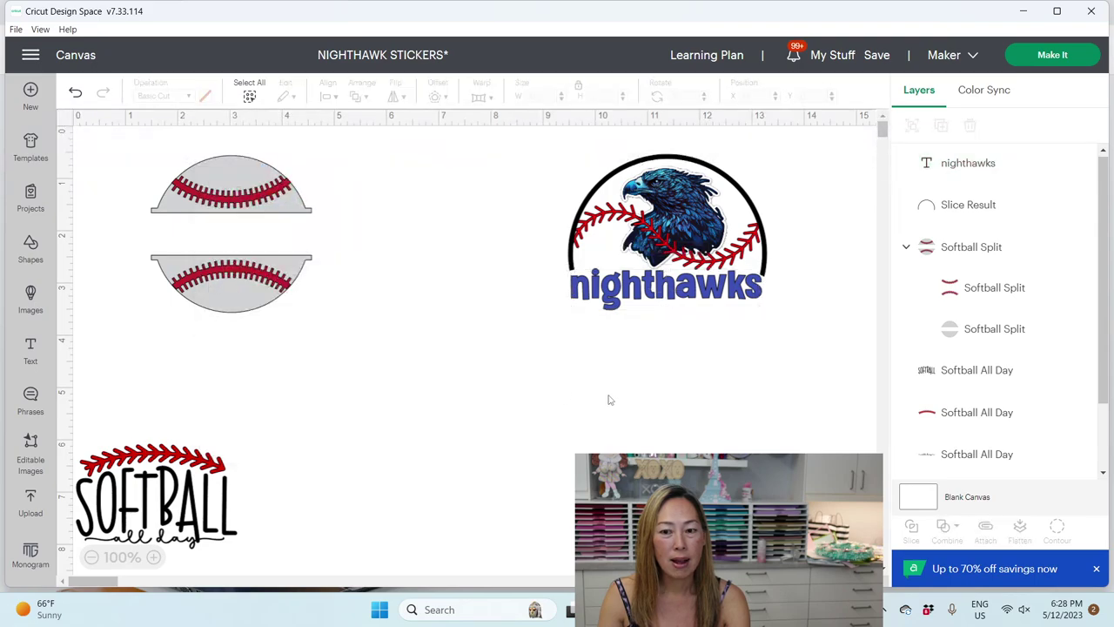
# - Add a second text object, check the Softball All Day lettering layers, and place the new text below the nighthawks word
pyautogui.click(30, 348)
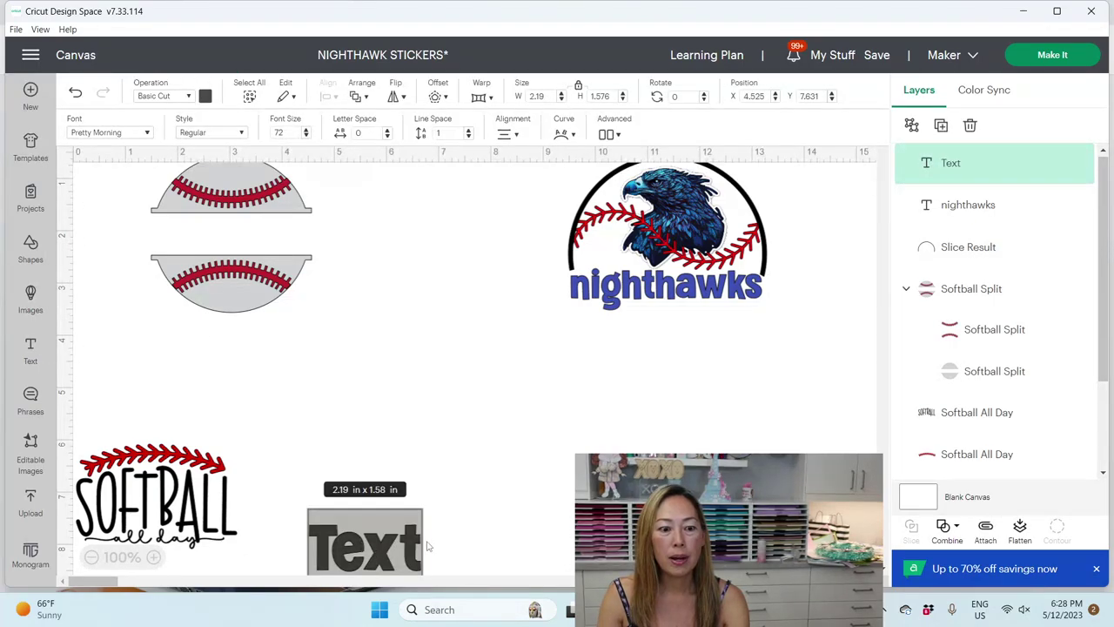
pyautogui.click(166, 509)
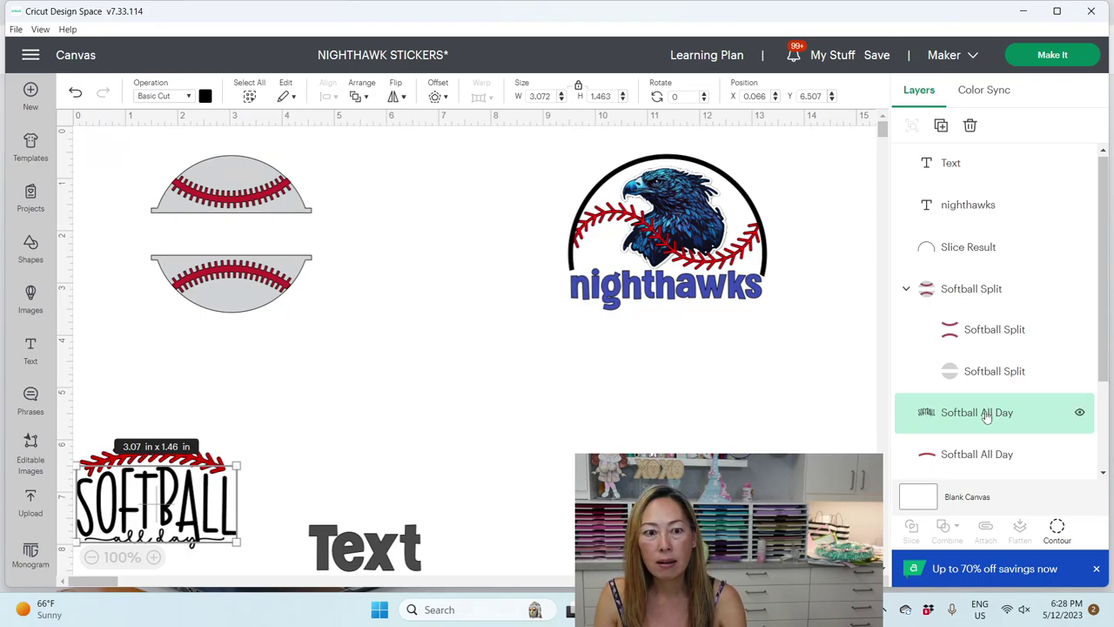
pyautogui.scroll(-2, 986, 417)
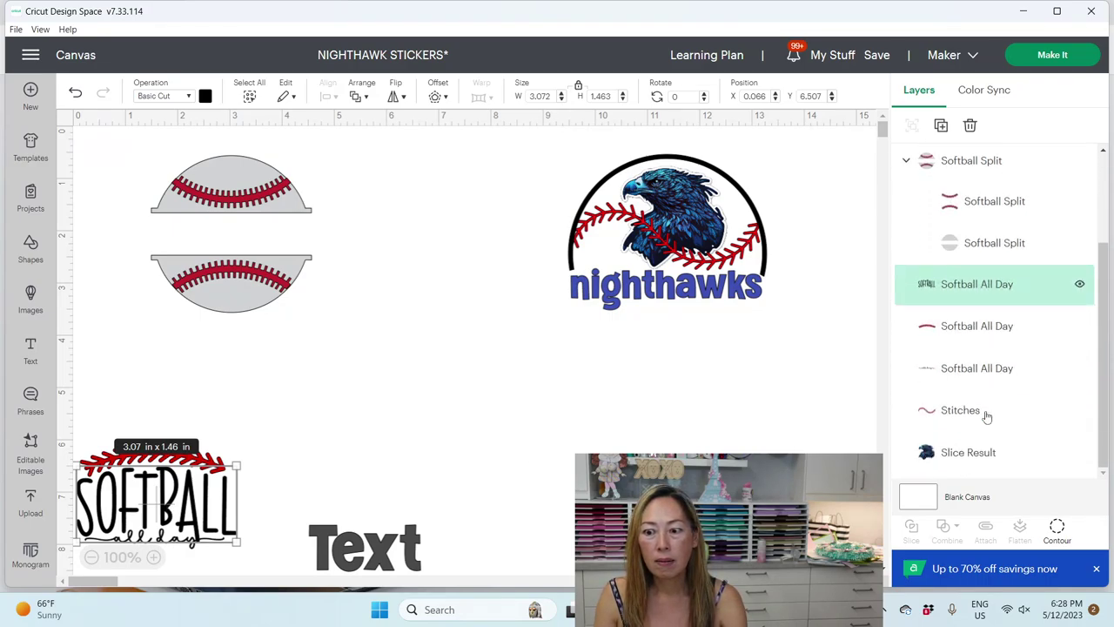
pyautogui.click(986, 368)
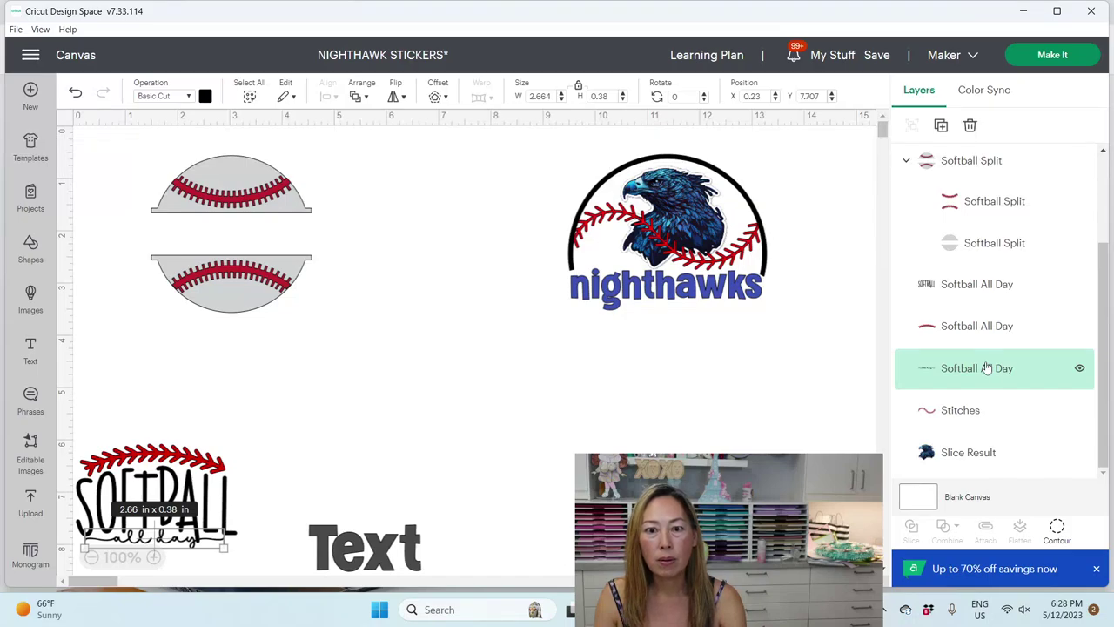
pyautogui.moveTo(385, 553); pyautogui.dragTo(640, 361)
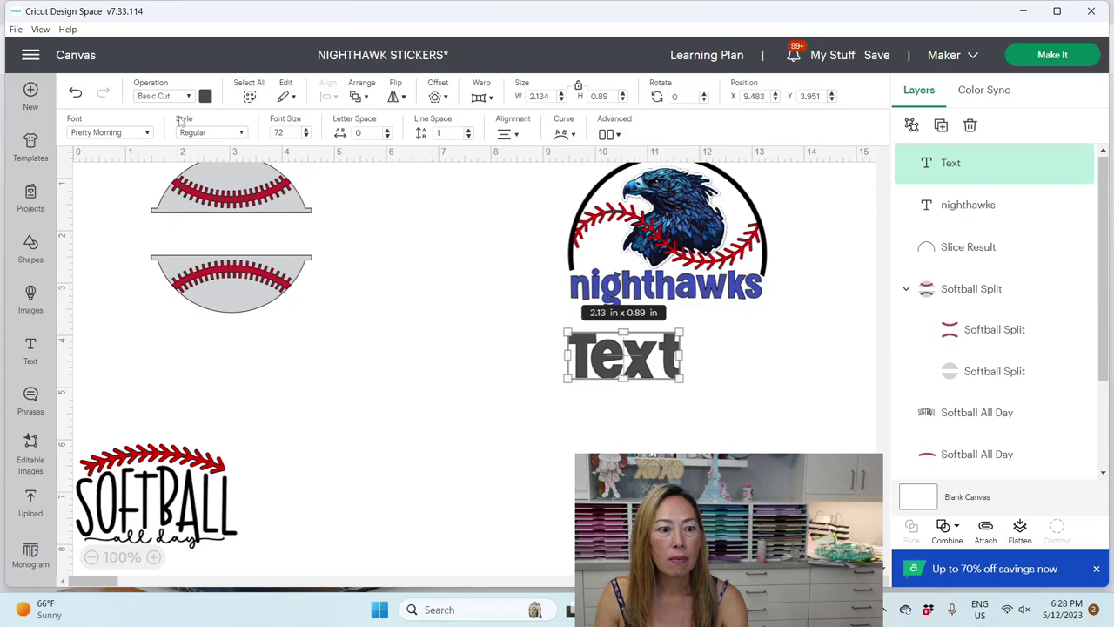
# - Set the font of the new text below the nighthawks word to the bookmarked Ammelia font
pyautogui.click(148, 133)
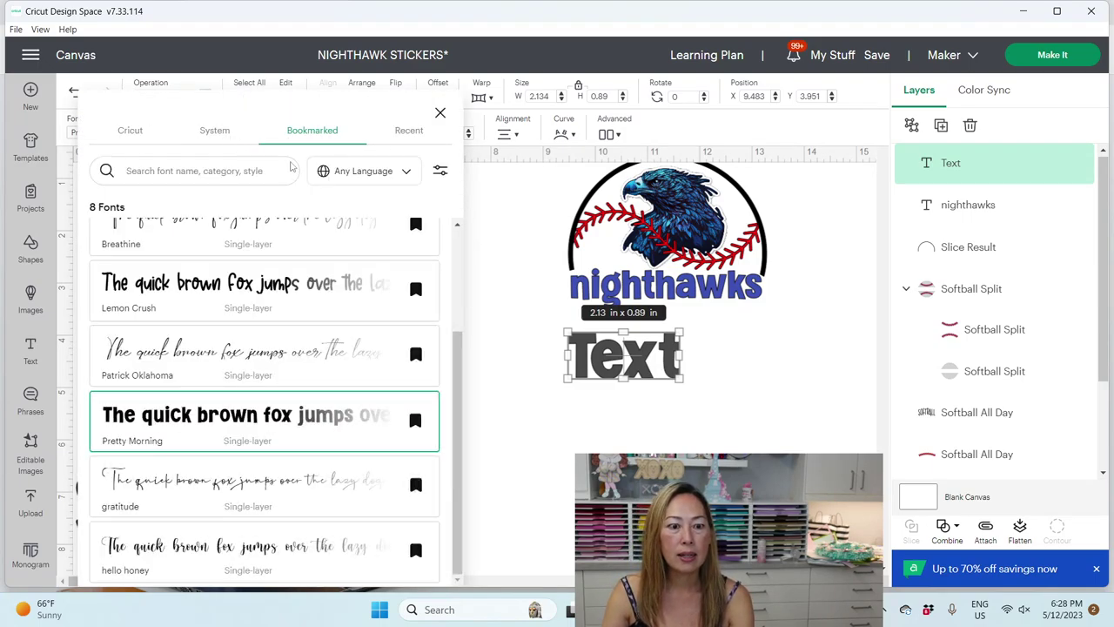
pyautogui.scroll(3, 353, 333)
pyautogui.scroll(1, 352, 333)
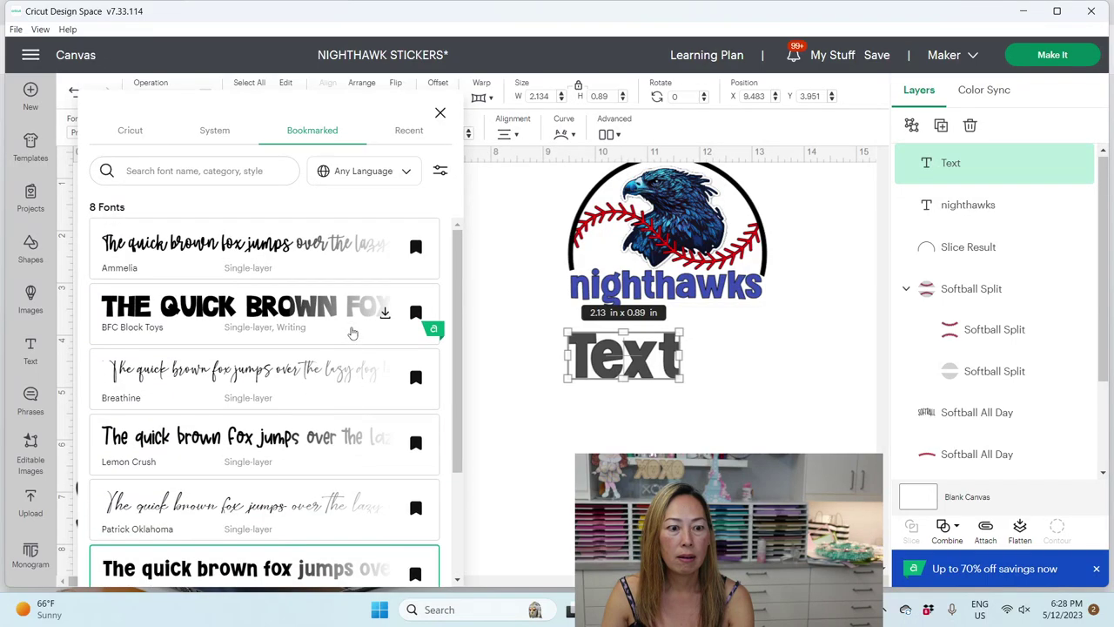
pyautogui.click(285, 272)
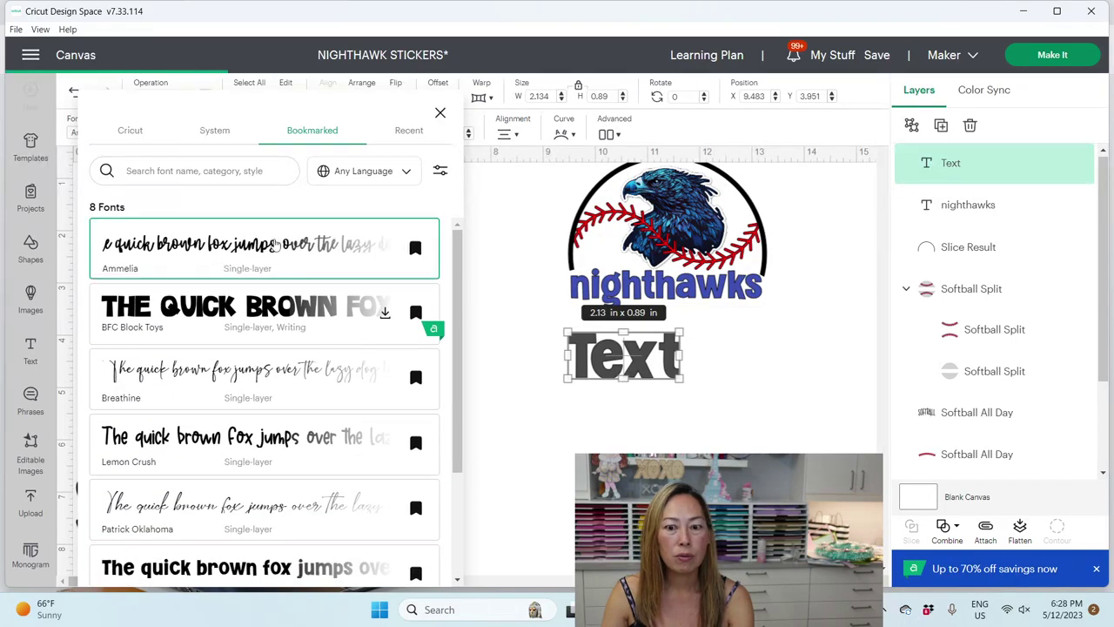
# - Replace the placeholder wording with "champions" and place the text directly beneath the nighthawks word
pyautogui.click(628, 373)
pyautogui.doubleClick(629, 373)
pyautogui.write('c')
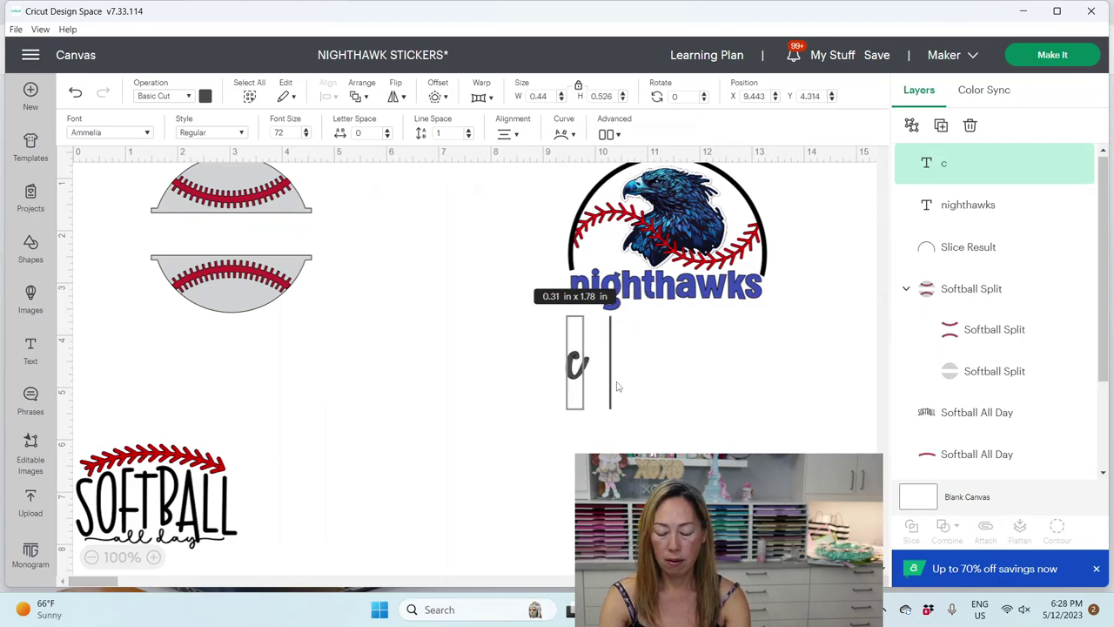
pyautogui.write('hampions')
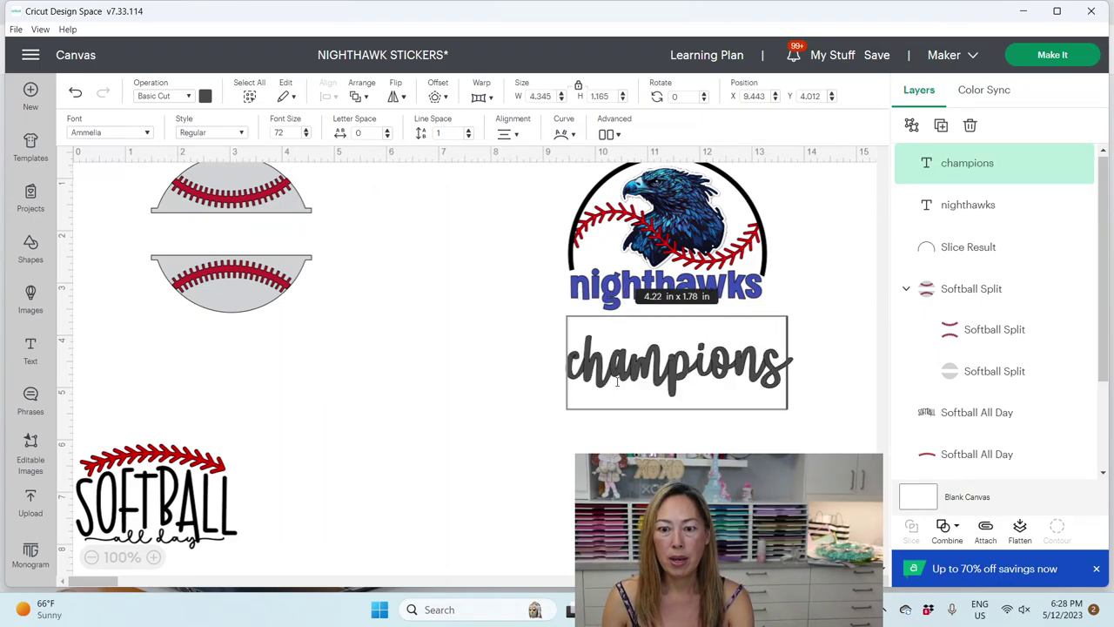
pyautogui.click(654, 404)
pyautogui.moveTo(680, 369); pyautogui.dragTo(670, 336)
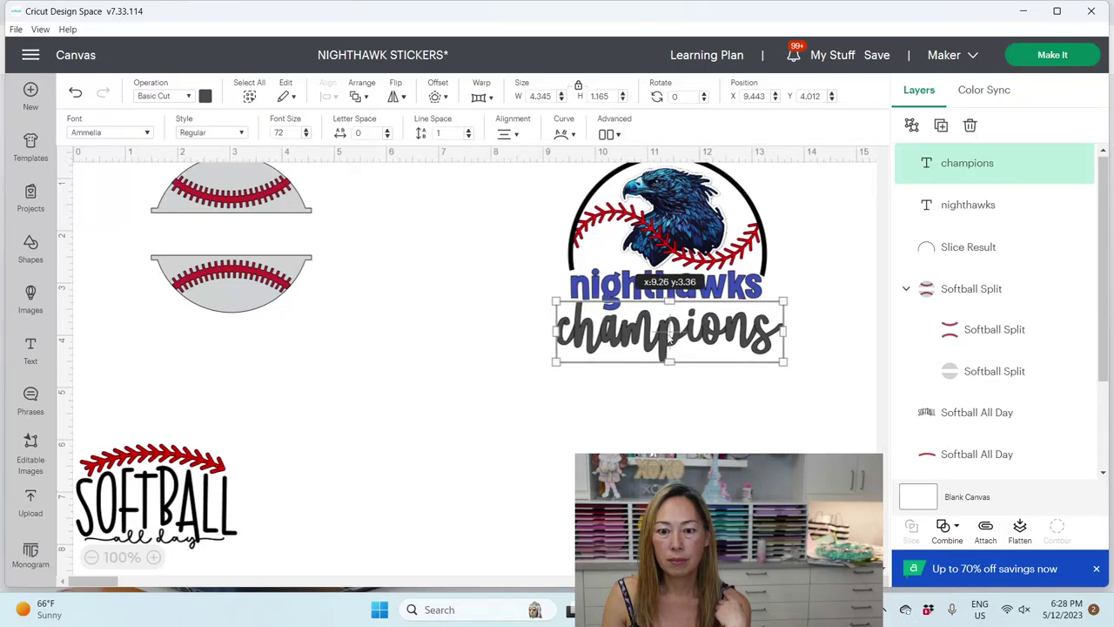
pyautogui.moveTo(668, 338); pyautogui.dragTo(669, 337)
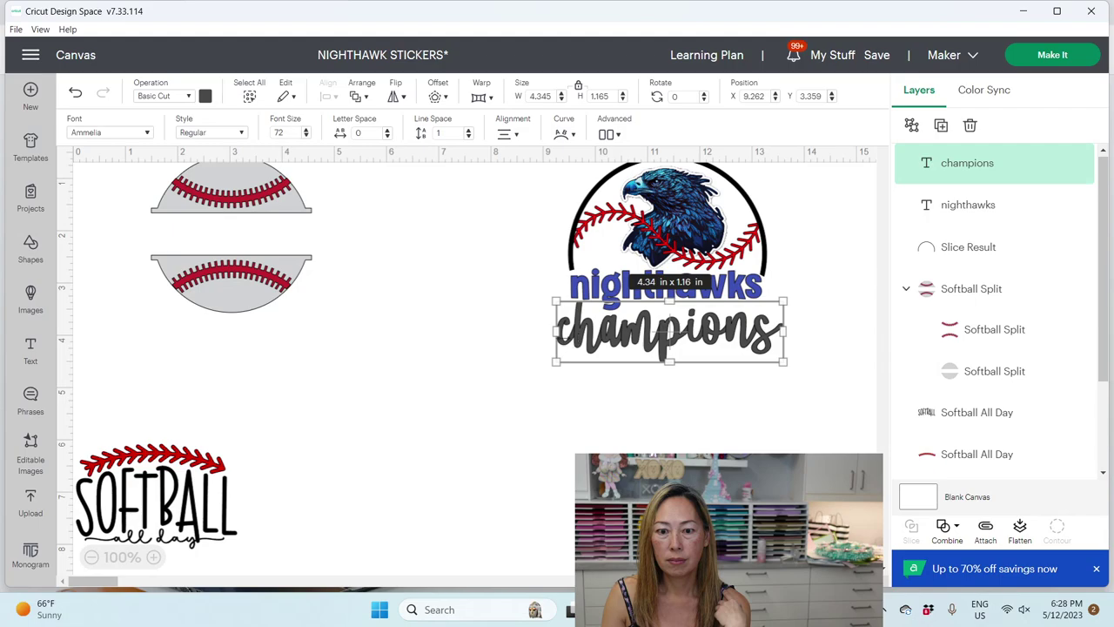
pyautogui.click(600, 418)
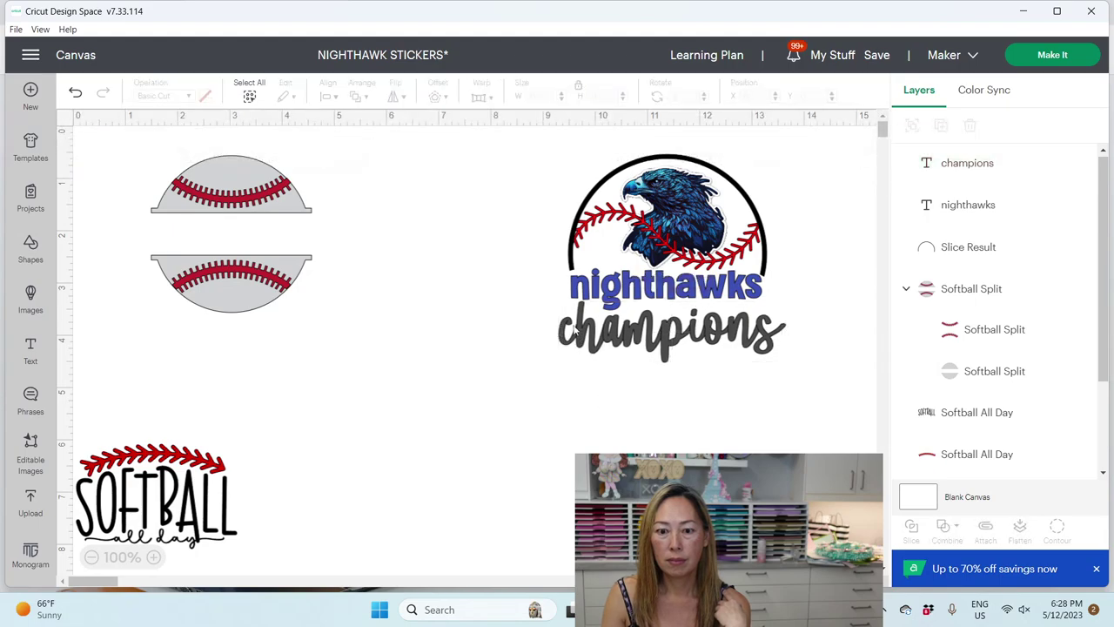
# - Extend the wording to "8u champions" and scale the text to about 3.53 in wide under nighthawks
pyautogui.moveTo(577, 330); pyautogui.dragTo(553, 328)
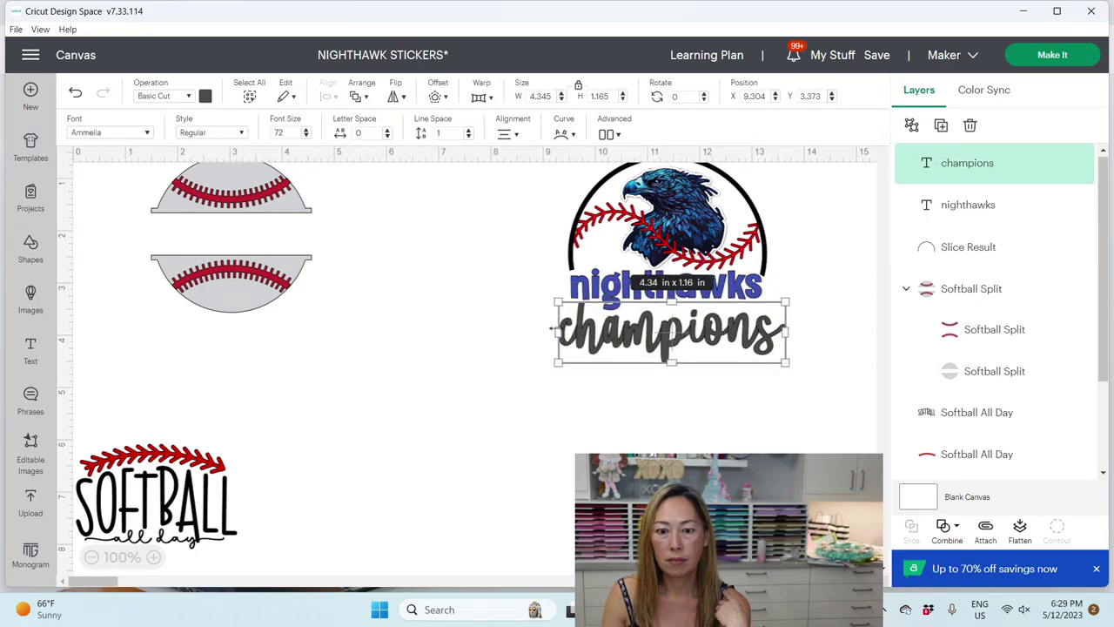
pyautogui.click(572, 346)
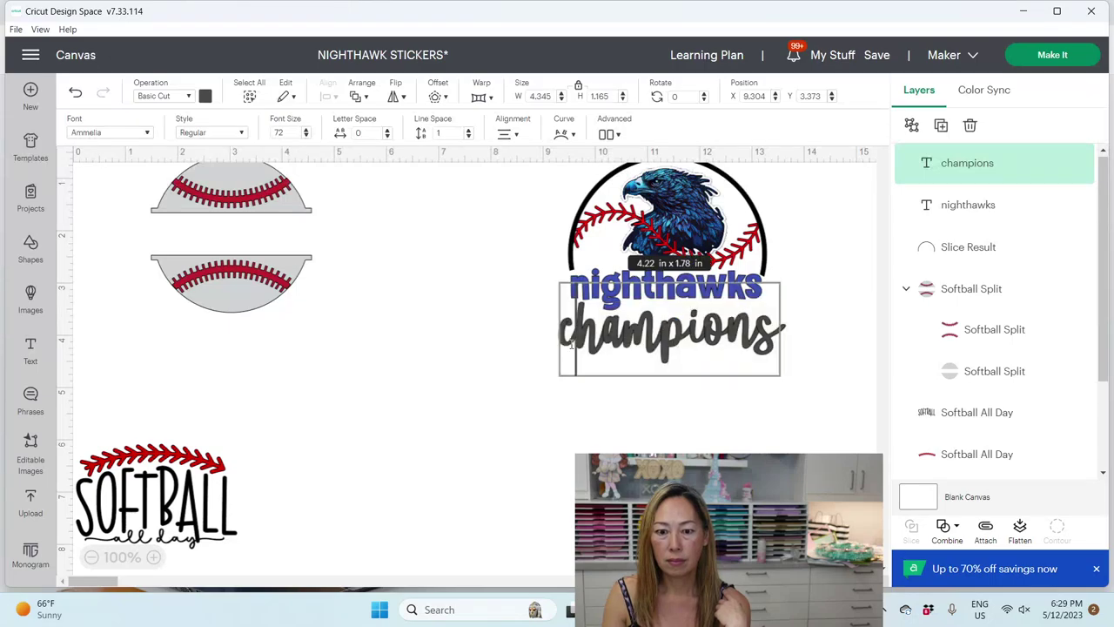
pyautogui.write('8')
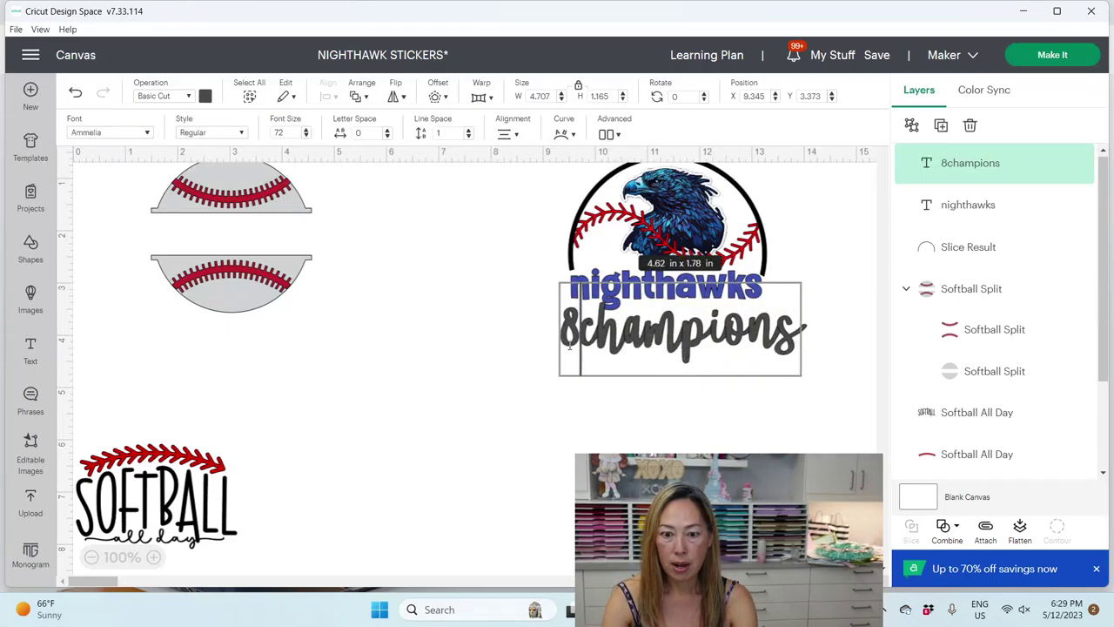
pyautogui.write('u')
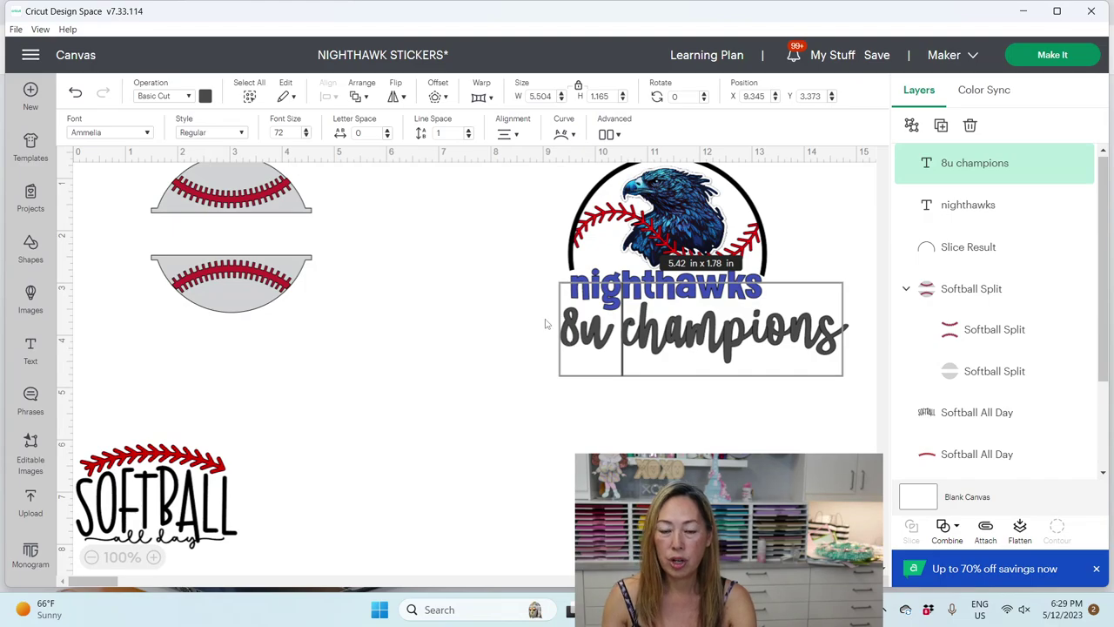
pyautogui.press('Escape')
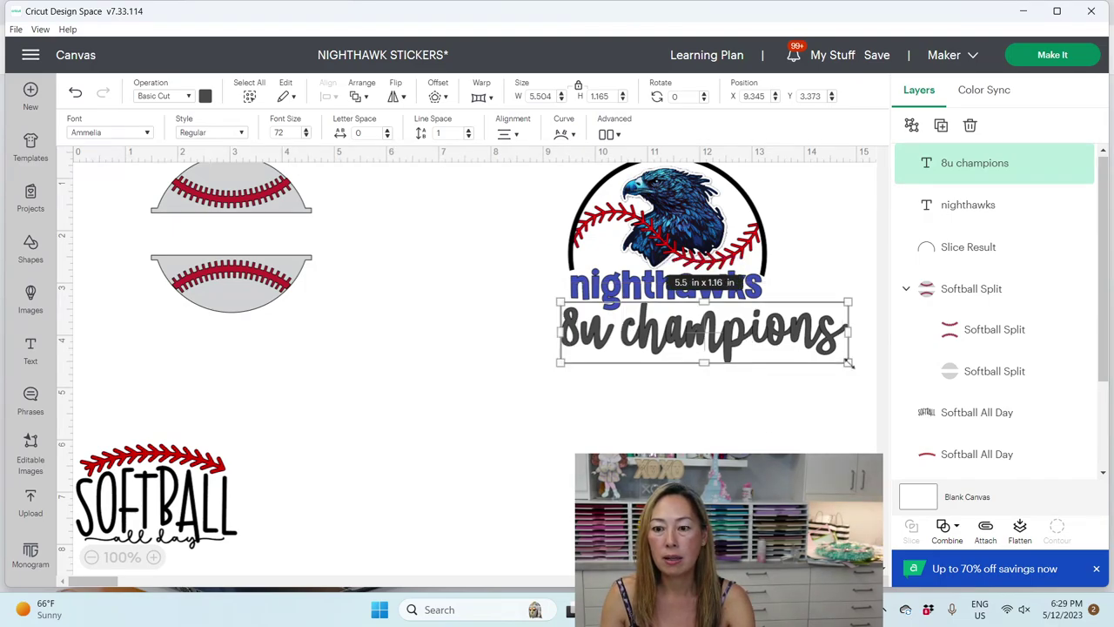
pyautogui.moveTo(852, 365); pyautogui.dragTo(703, 329)
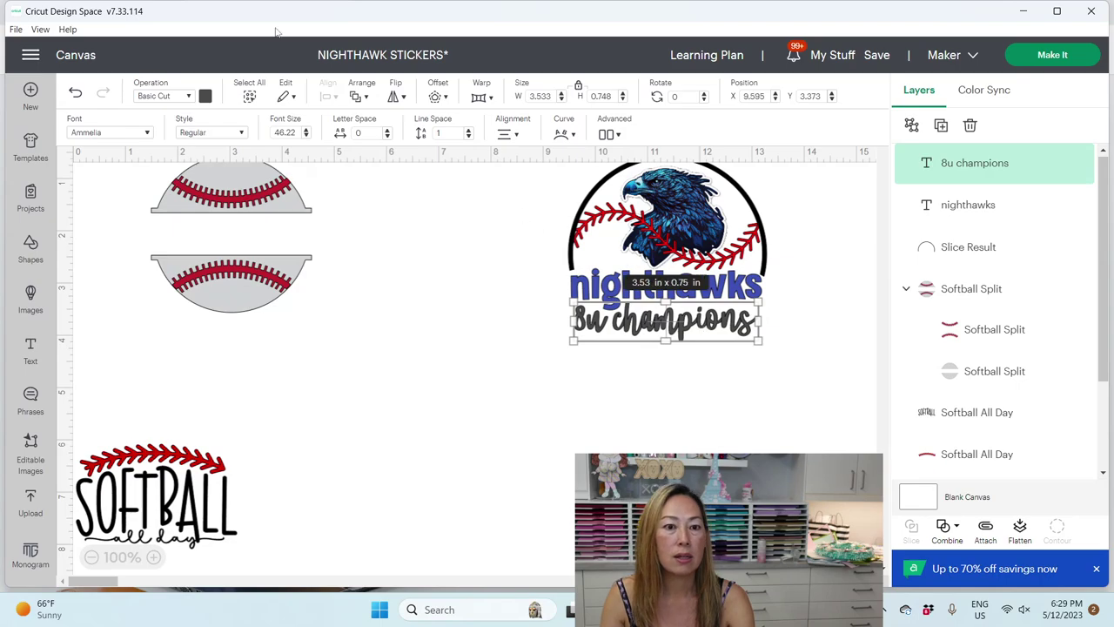
# - Recolor the "8u champions" text with the dark red already used in the project's material colors
pyautogui.click(206, 96)
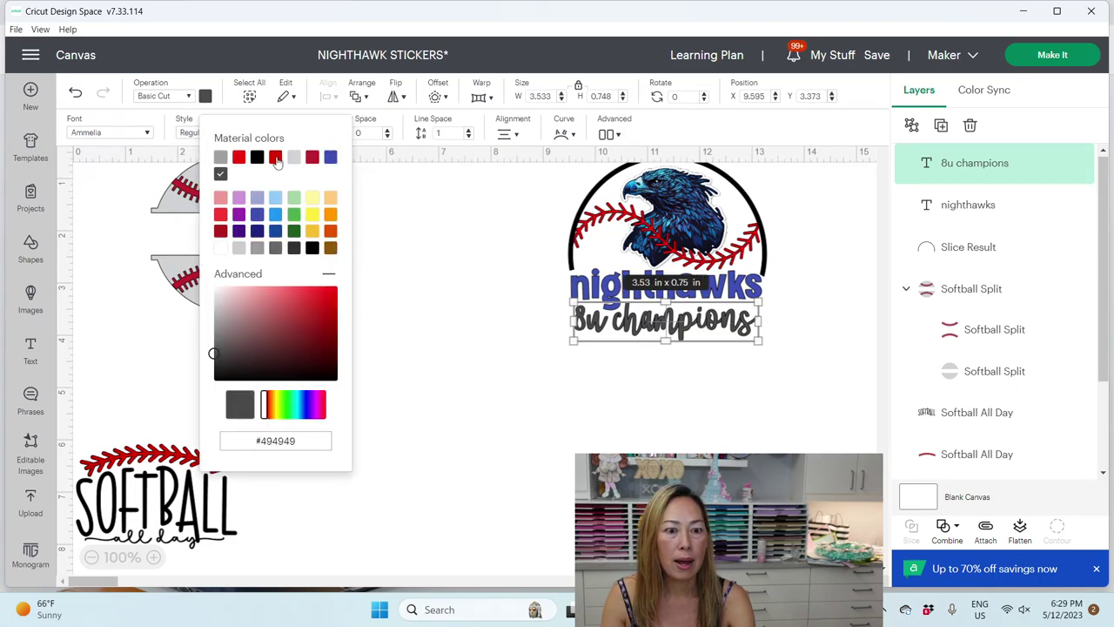
pyautogui.click(276, 157)
pyautogui.click(592, 441)
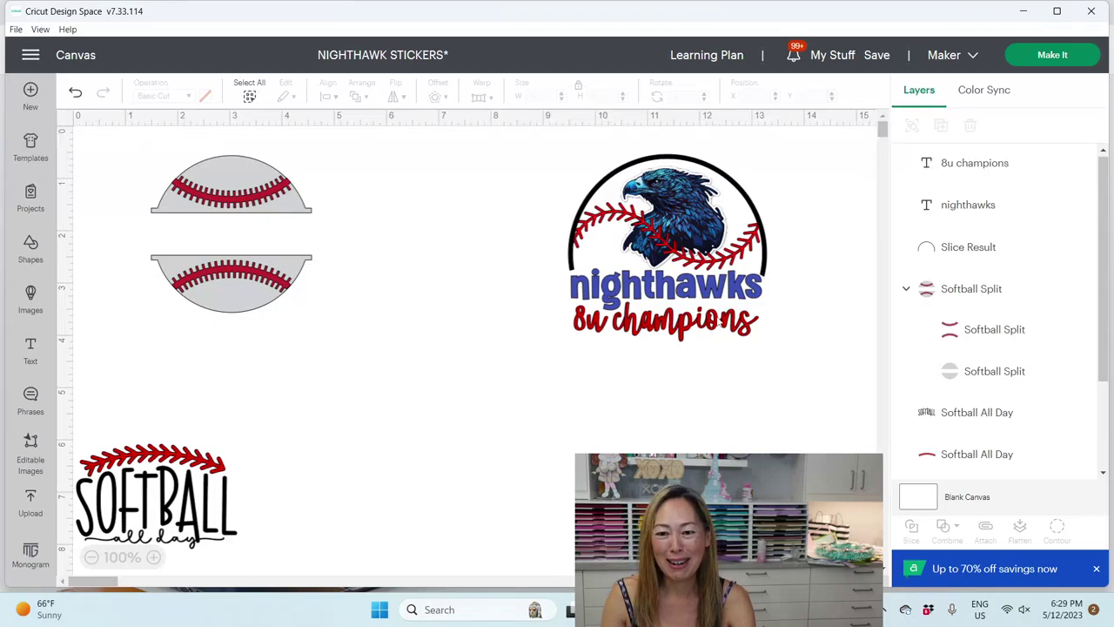
# - Nudge the "8u champions" text slightly closer to nighthawks and weld its letters together
pyautogui.click(721, 321)
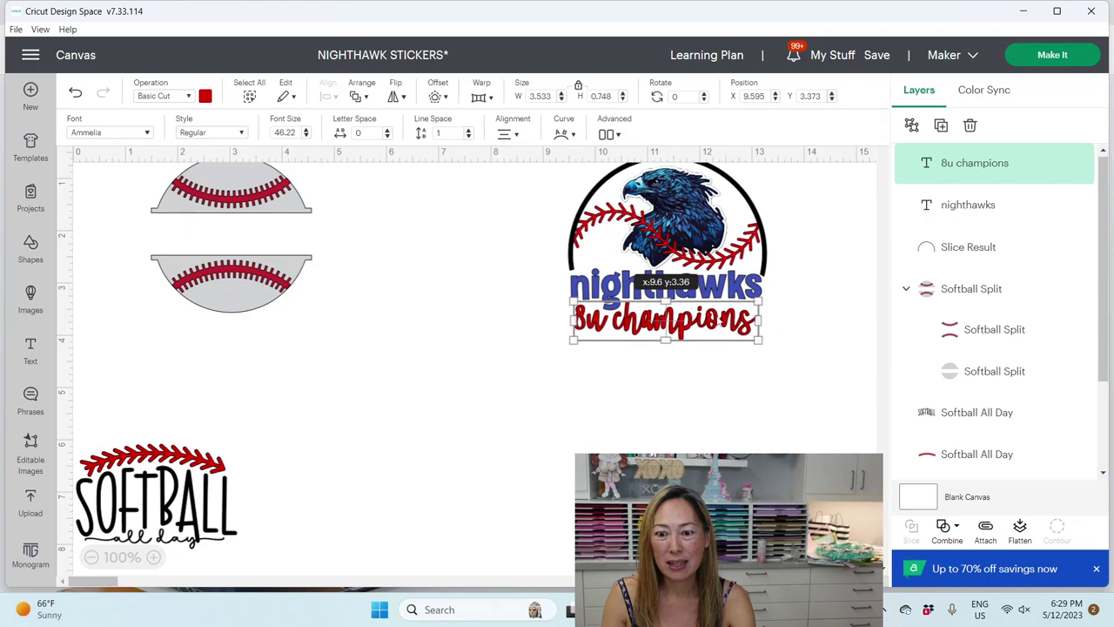
pyautogui.click(740, 400)
pyautogui.click(746, 323)
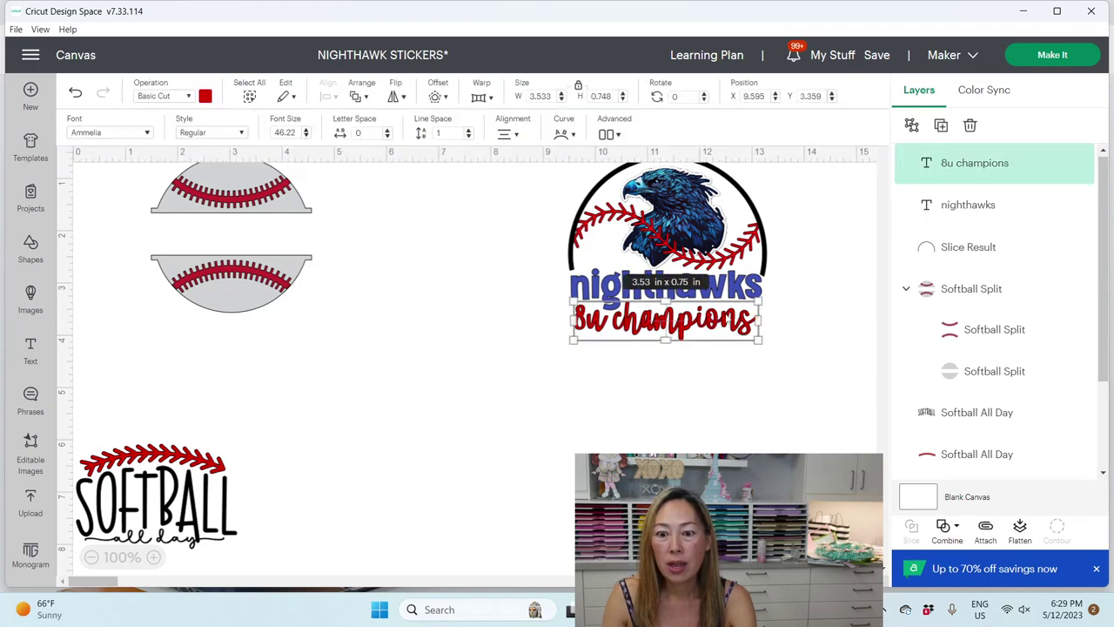
pyautogui.click(947, 530)
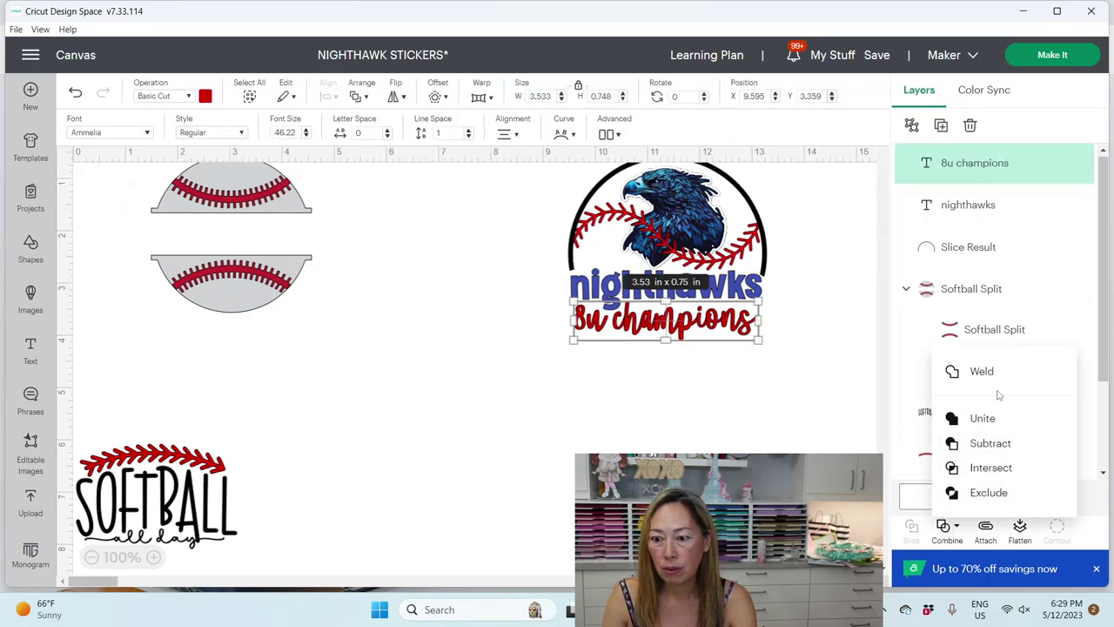
pyautogui.click(979, 373)
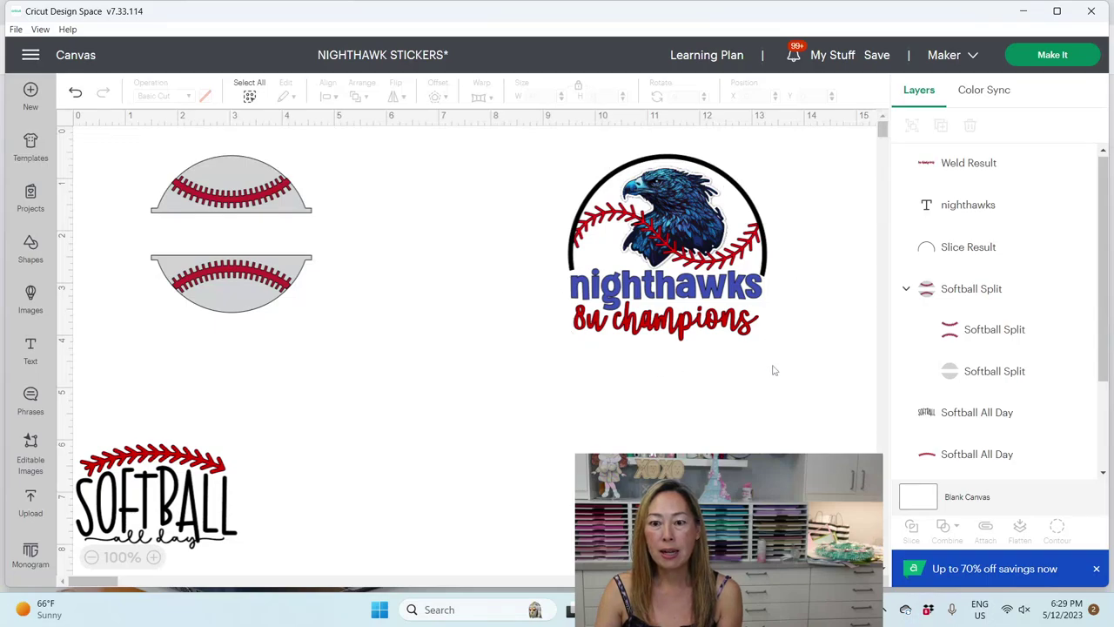
# - Create a 0.15 in offset with rounded corners and welded offsets around the whole nighthawks design
pyautogui.moveTo(783, 394); pyautogui.dragTo(527, 164)
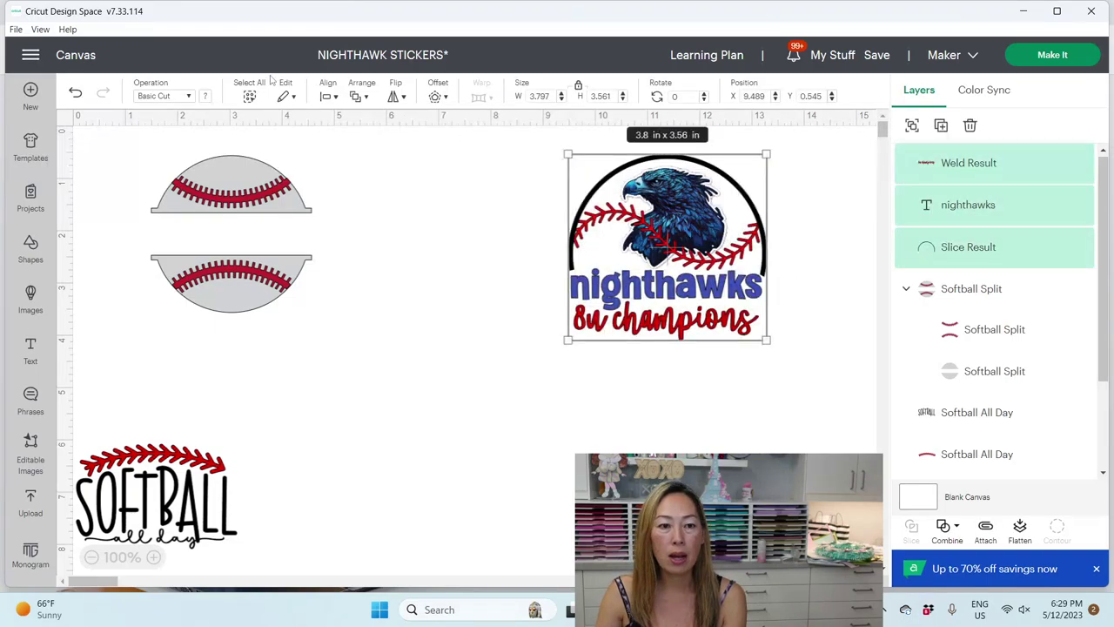
pyautogui.click(436, 97)
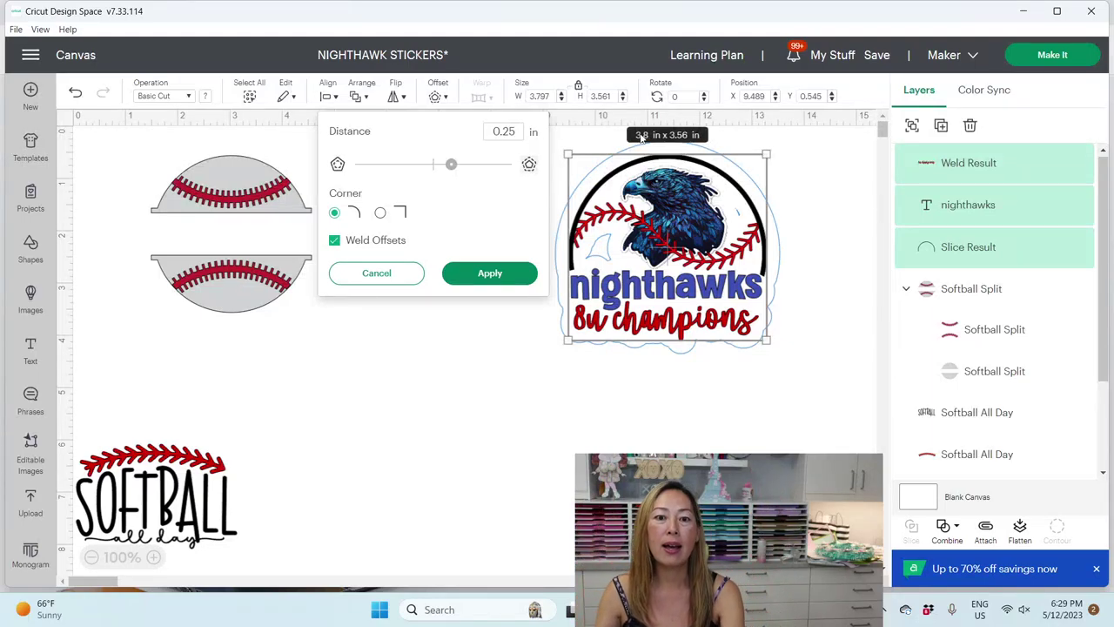
pyautogui.moveTo(519, 131); pyautogui.dragTo(383, 134)
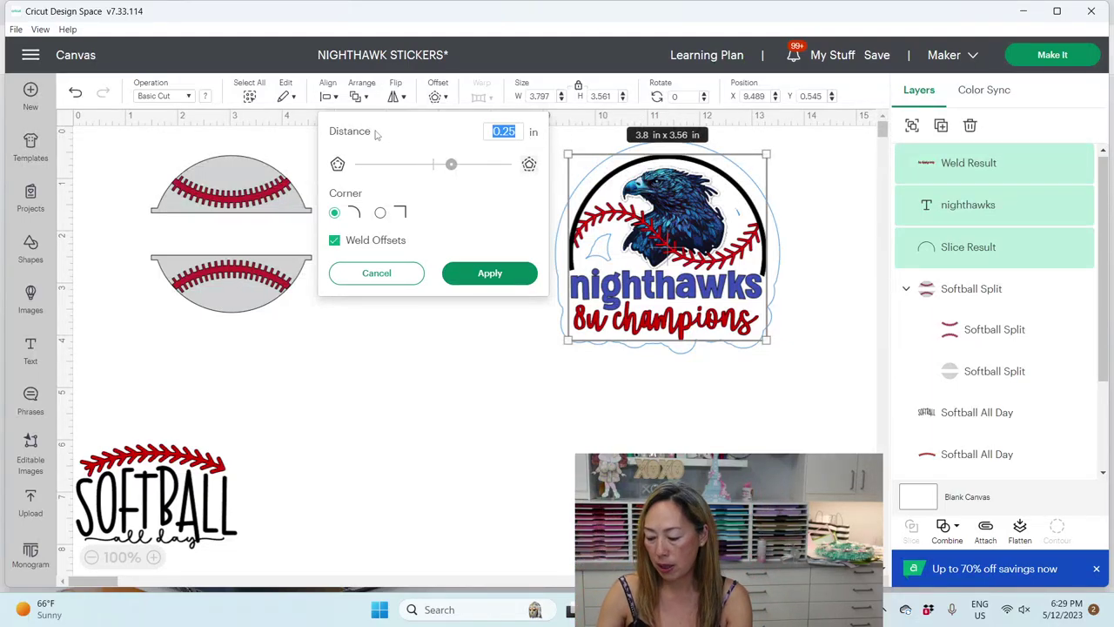
pyautogui.press('BackSpace')
pyautogui.write('.15')
pyautogui.press('Return')
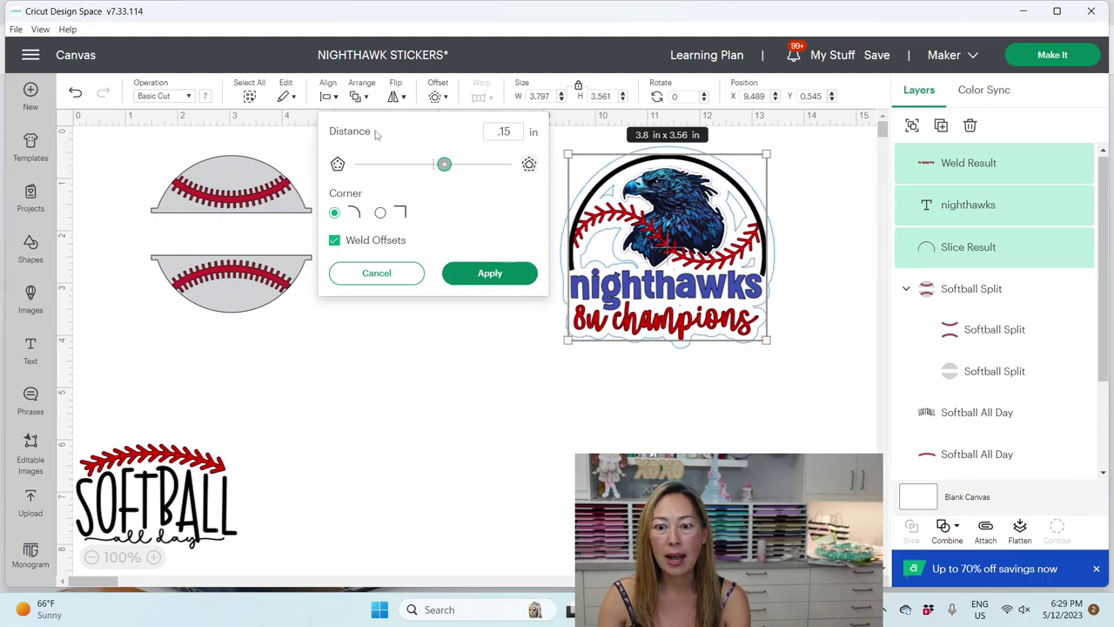
pyautogui.click(488, 274)
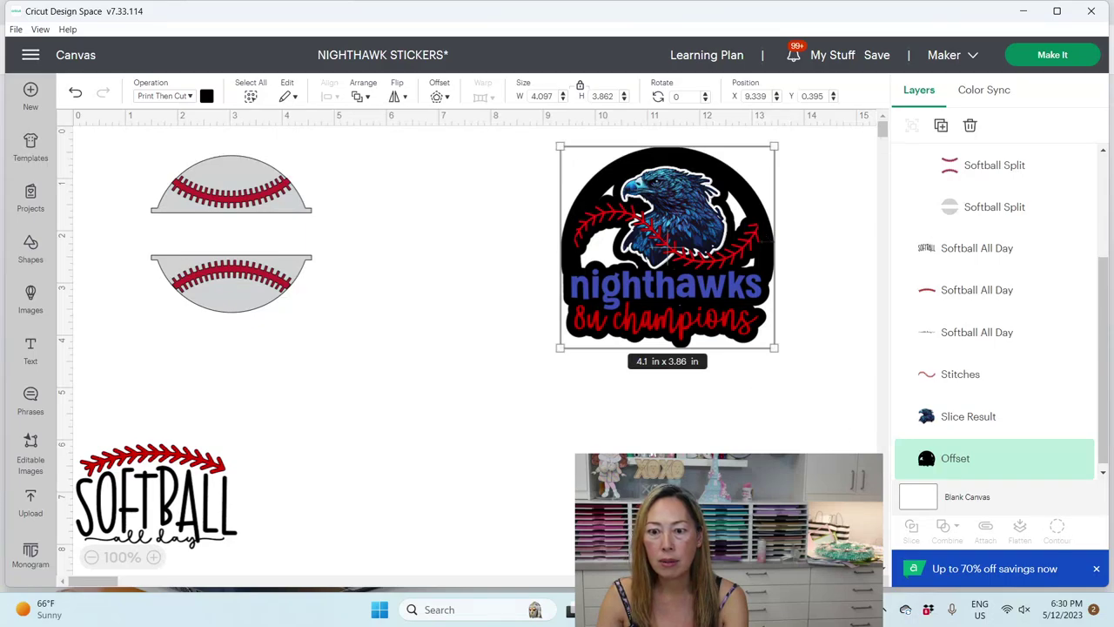
# - Move the offset shape clear of the design, set it to Basic cut, and hide all its inner cutouts with Contour
pyautogui.click(823, 250)
pyautogui.moveTo(769, 257); pyautogui.dragTo(534, 398)
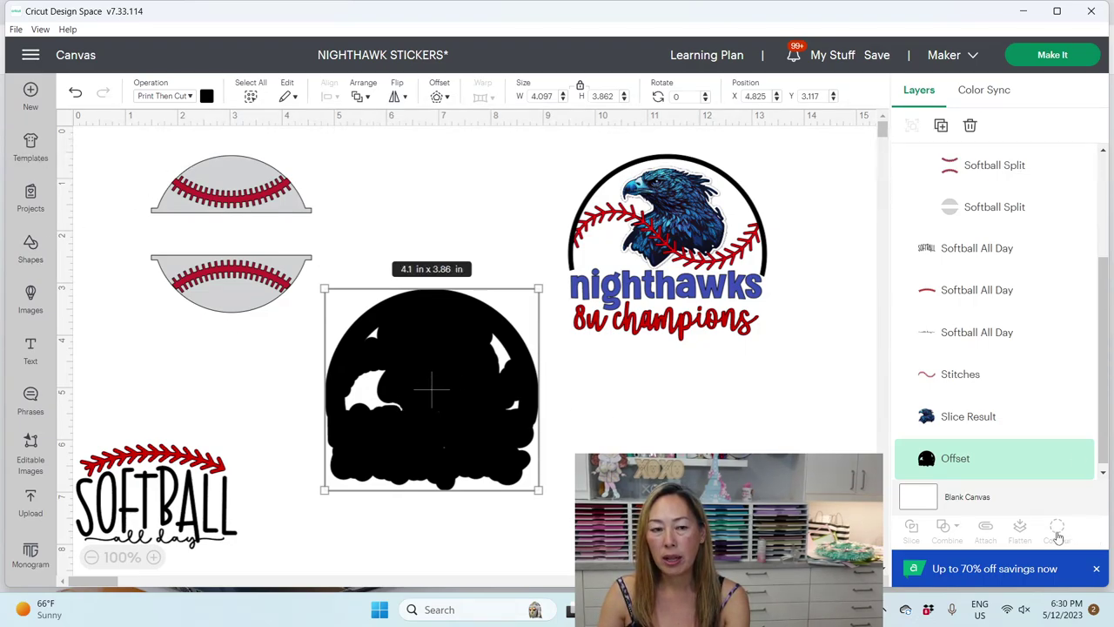
pyautogui.click(191, 97)
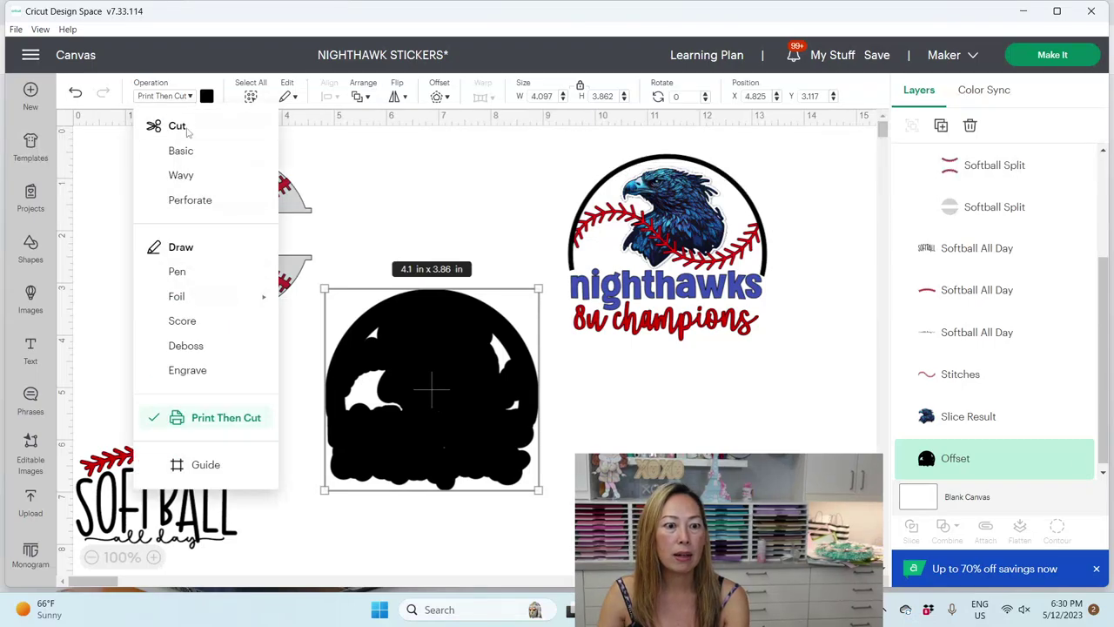
pyautogui.click(184, 153)
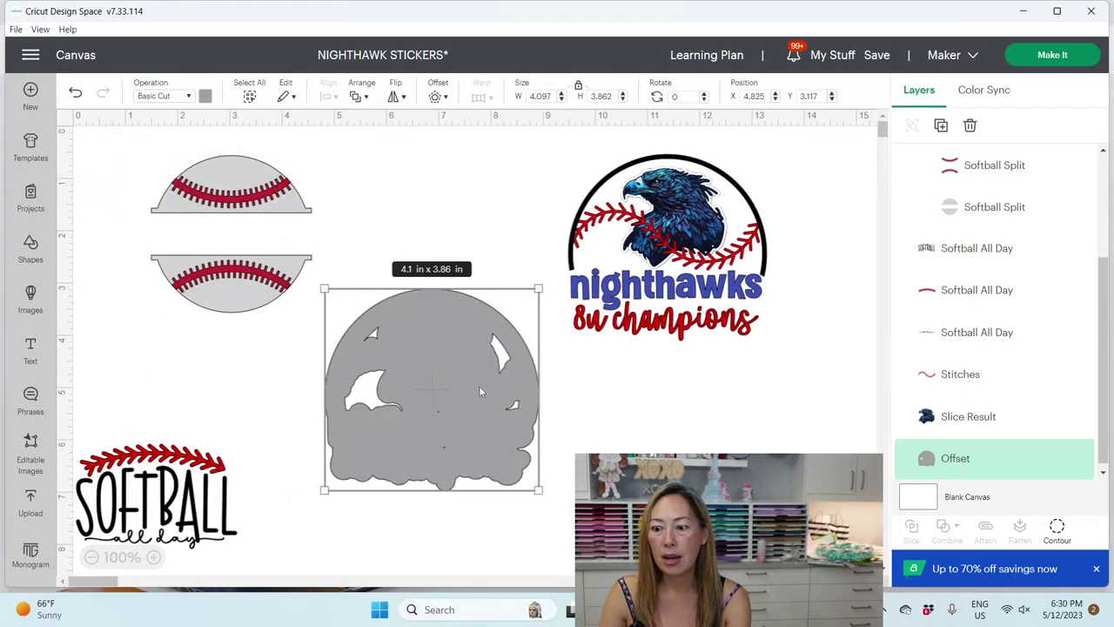
pyautogui.click(1057, 528)
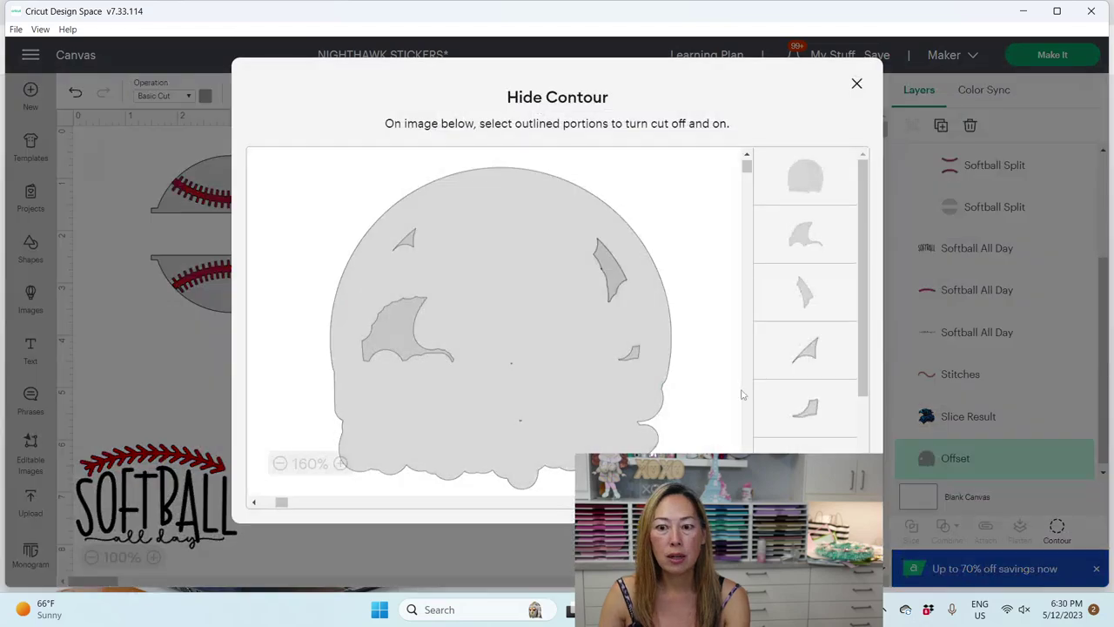
pyautogui.click(855, 82)
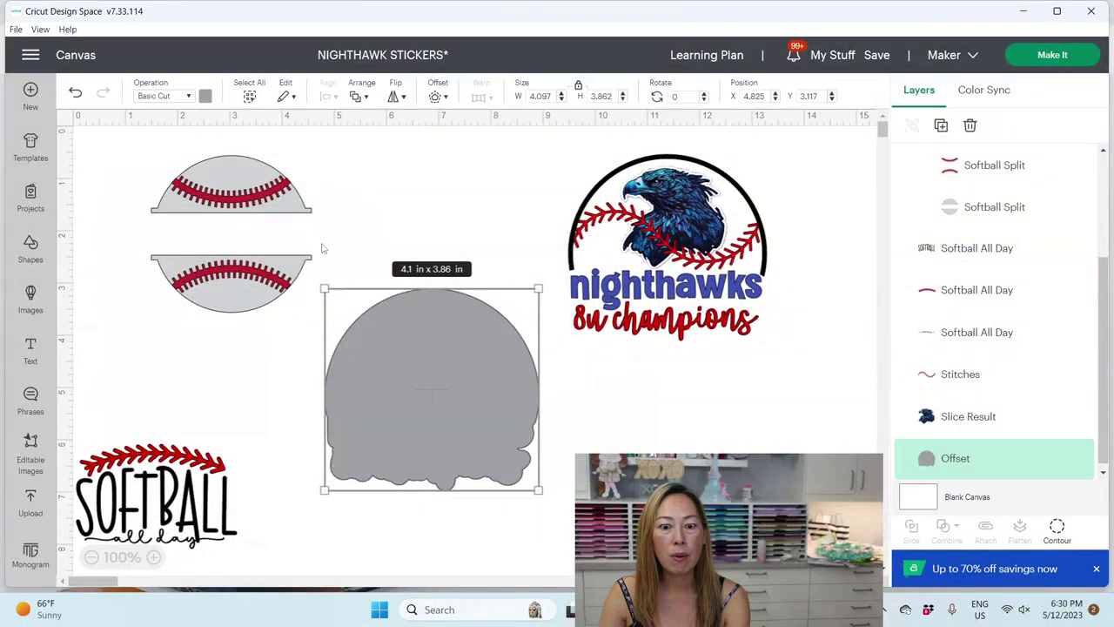
# - Move the solid offset back behind the nighthawks design and recolor it white
pyautogui.click(206, 96)
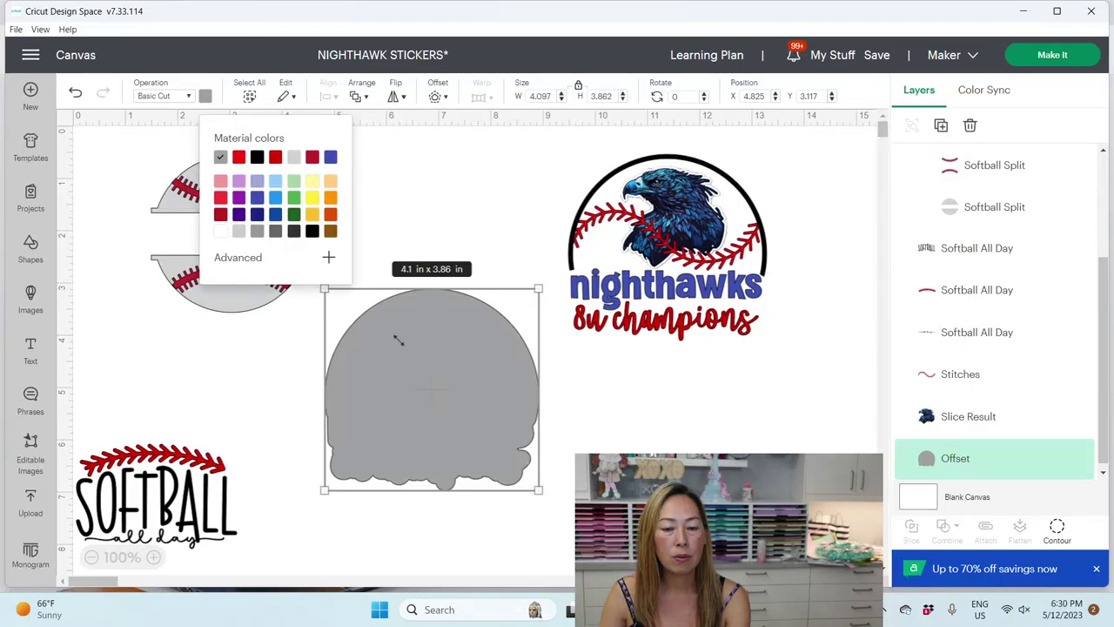
pyautogui.moveTo(455, 396); pyautogui.dragTo(695, 260)
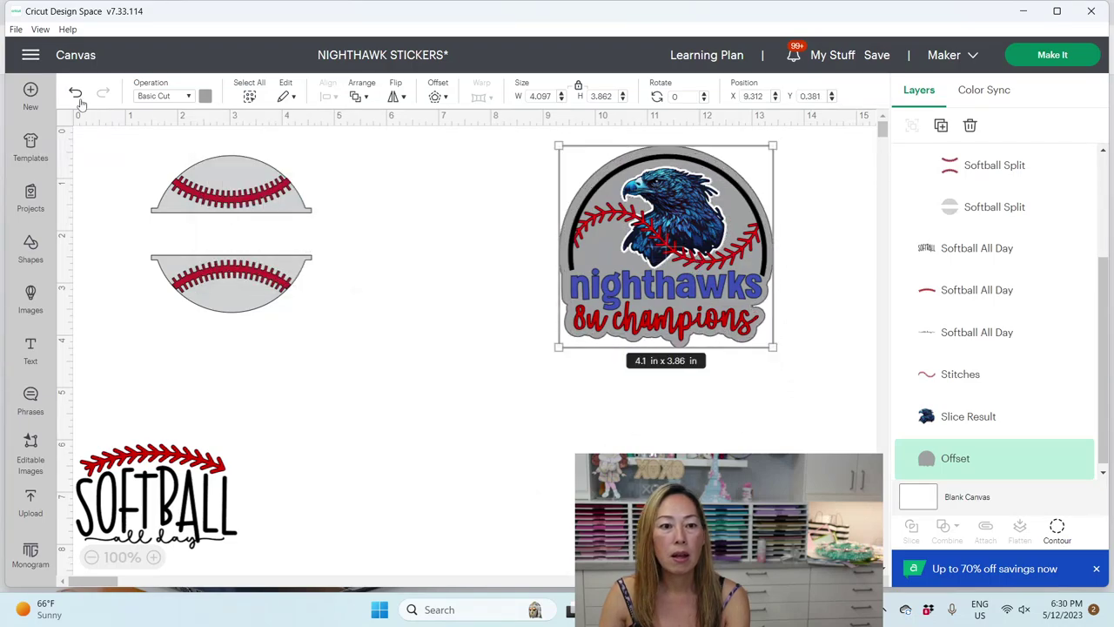
pyautogui.click(205, 95)
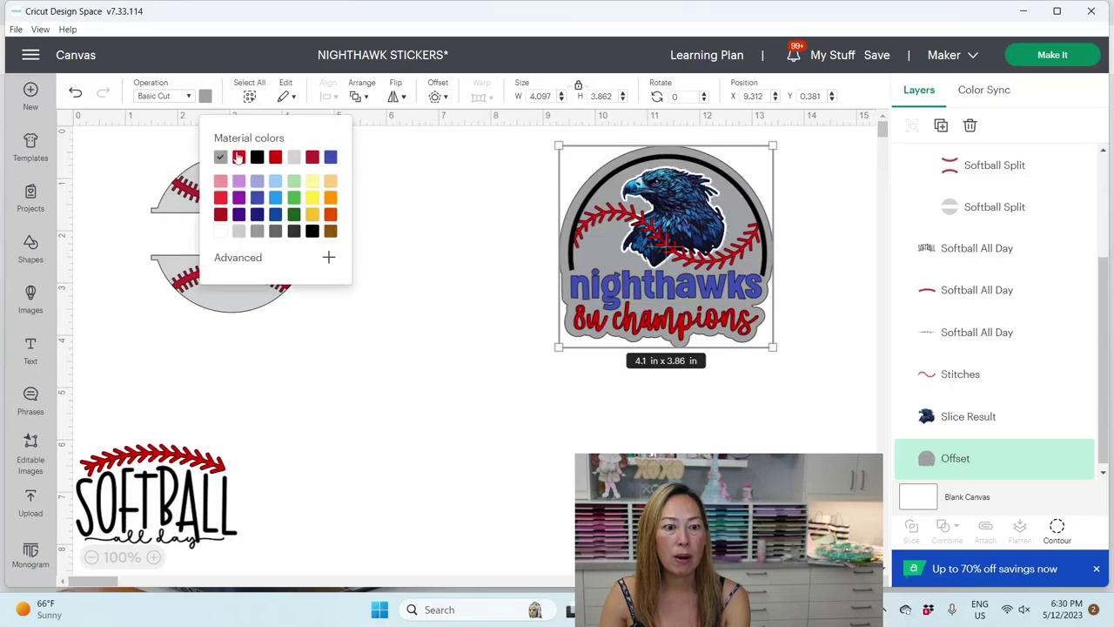
pyautogui.click(220, 232)
pyautogui.click(356, 355)
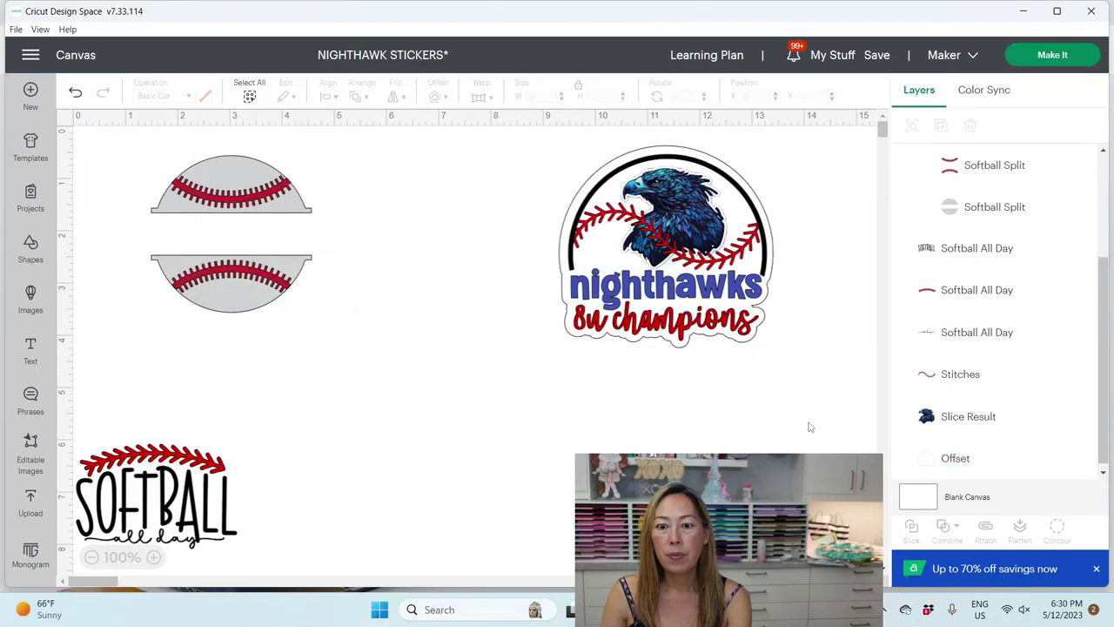
# - Try flattening the nighthawks design with its white offset, and undo the flatten, the white recolor and the offset's move behind the design
pyautogui.moveTo(809, 427); pyautogui.dragTo(517, 141)
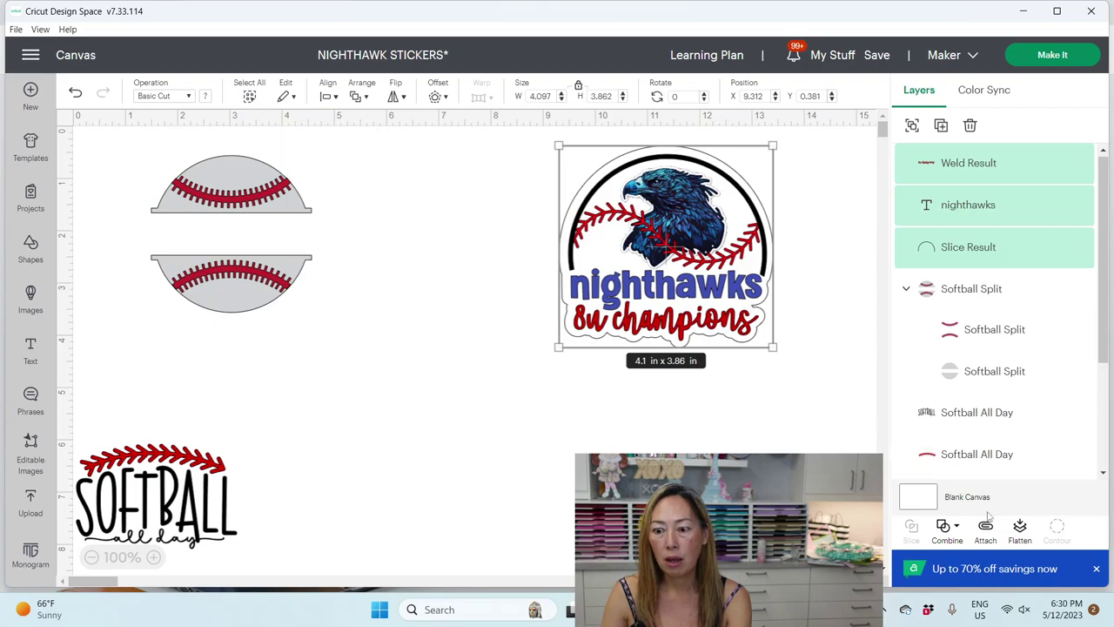
pyautogui.click(1020, 529)
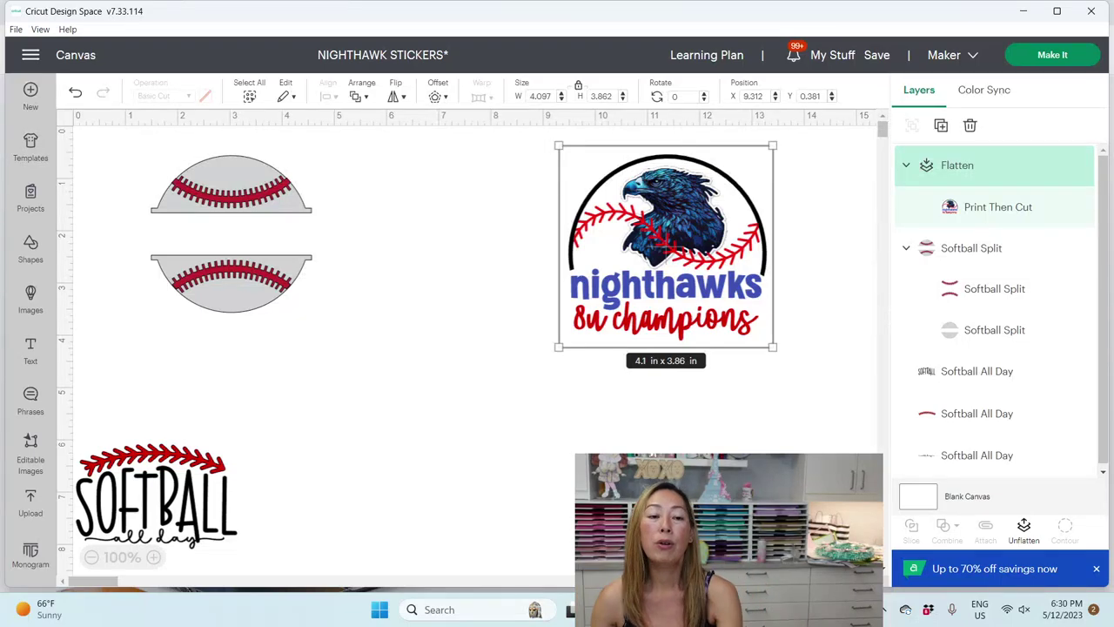
pyautogui.click(74, 96)
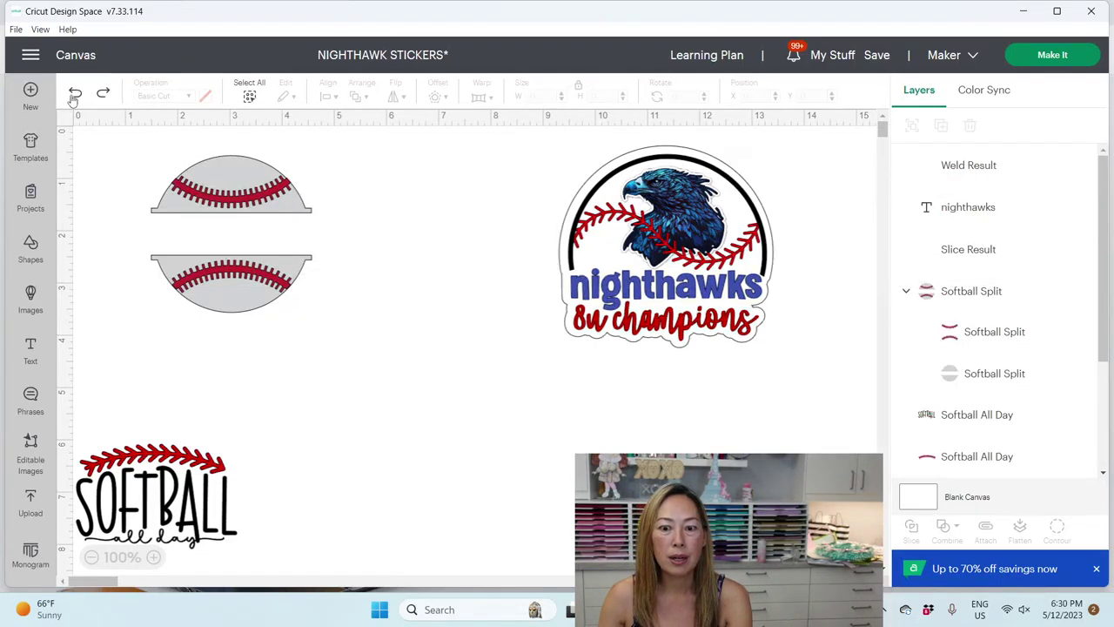
pyautogui.click(74, 96)
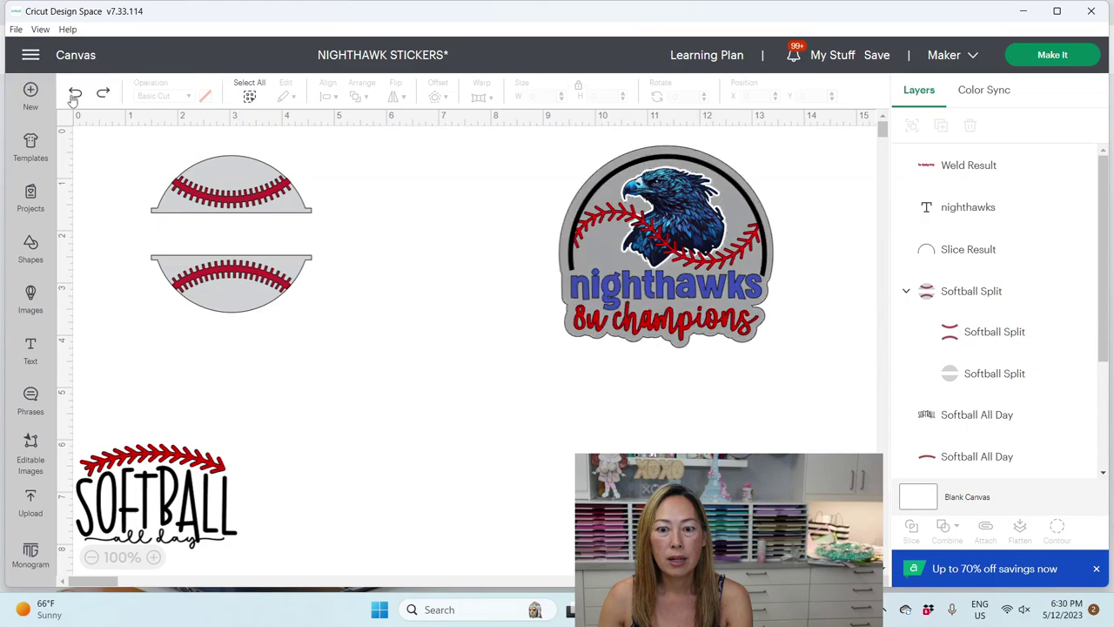
pyautogui.click(74, 95)
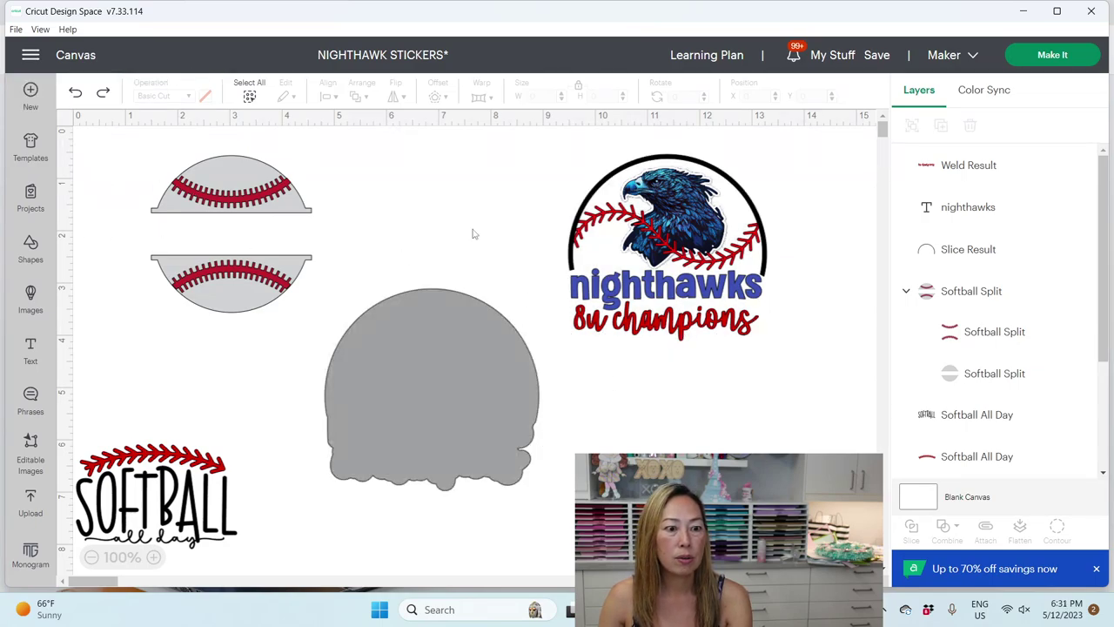
# - Duplicate the nighthawks text and place the copy directly below the 8u champions lettering
pyautogui.click(733, 296)
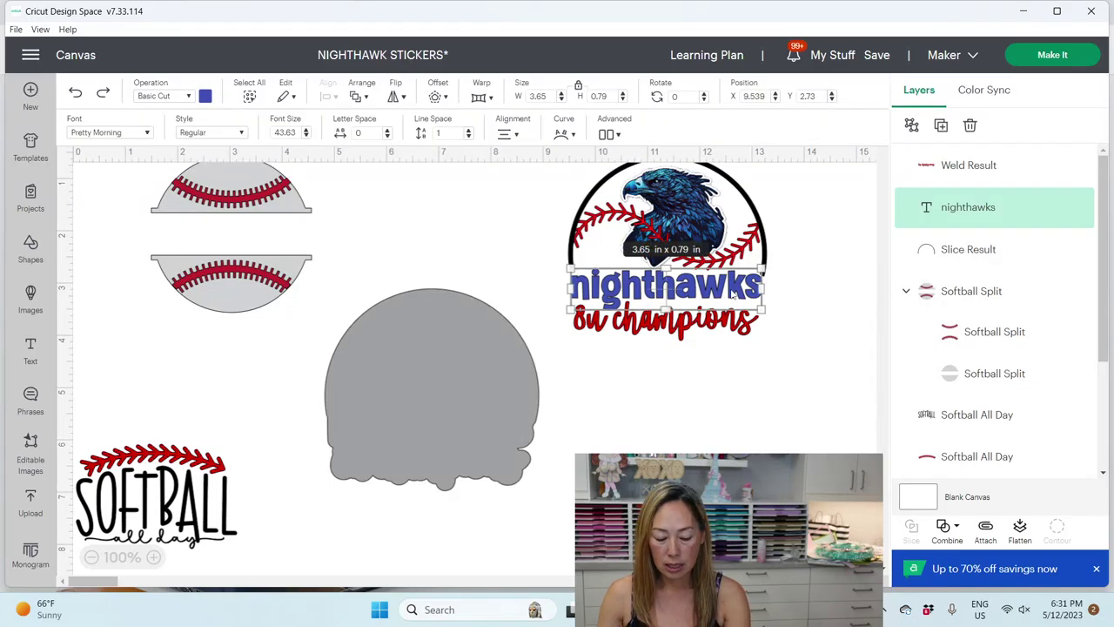
pyautogui.hotkey('ctrl', 'd')
pyautogui.moveTo(376, 366); pyautogui.dragTo(678, 355)
# - Replace the wording of the copied nighthawks text with "spring 2023"
pyautogui.press('Right')
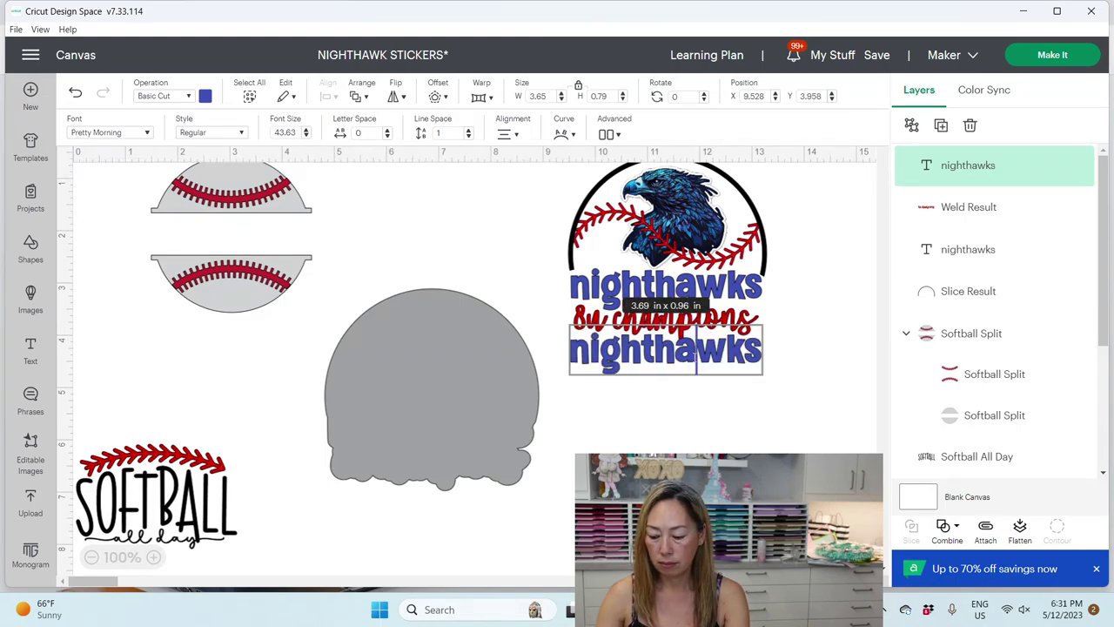
pyautogui.press('BackSpace')
pyautogui.press('BackSpace')
pyautogui.press('BackSpace')
pyautogui.press('BackSpace')
pyautogui.press('BackSpace')
pyautogui.press('BackSpace')
pyautogui.press('BackSpace')
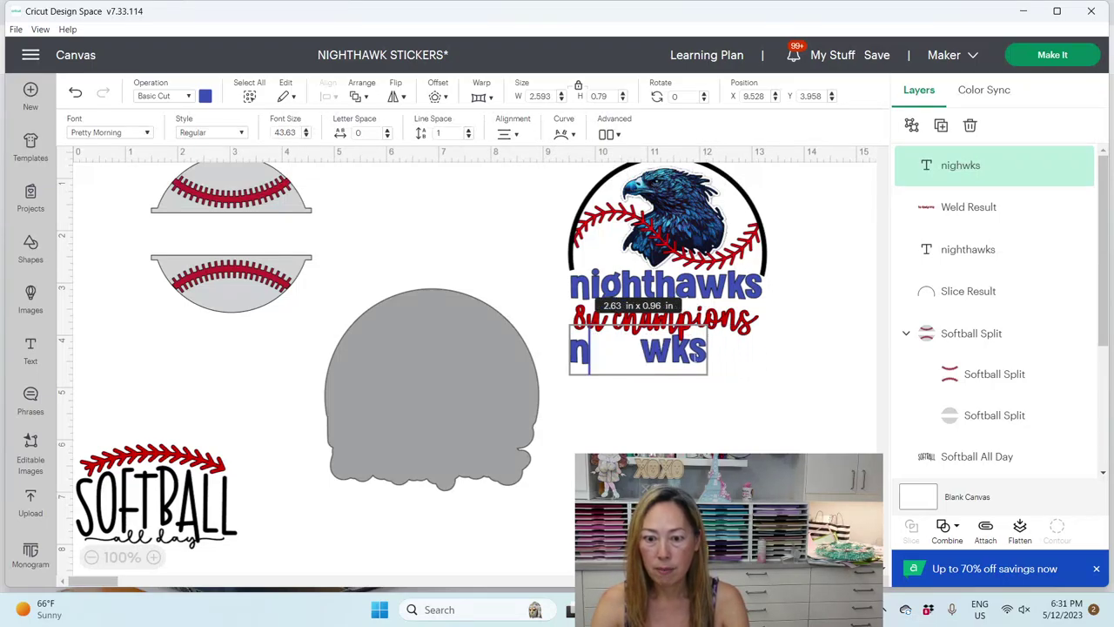
pyautogui.press('BackSpace')
pyautogui.press('BackSpace')
pyautogui.press('BackSpace')
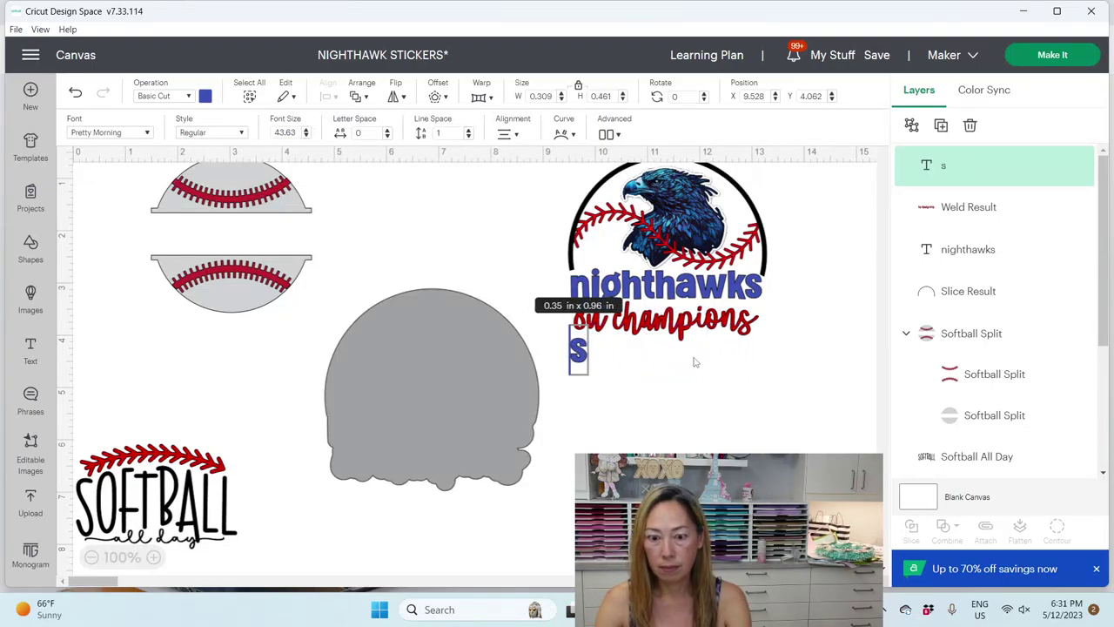
pyautogui.write('spring 2')
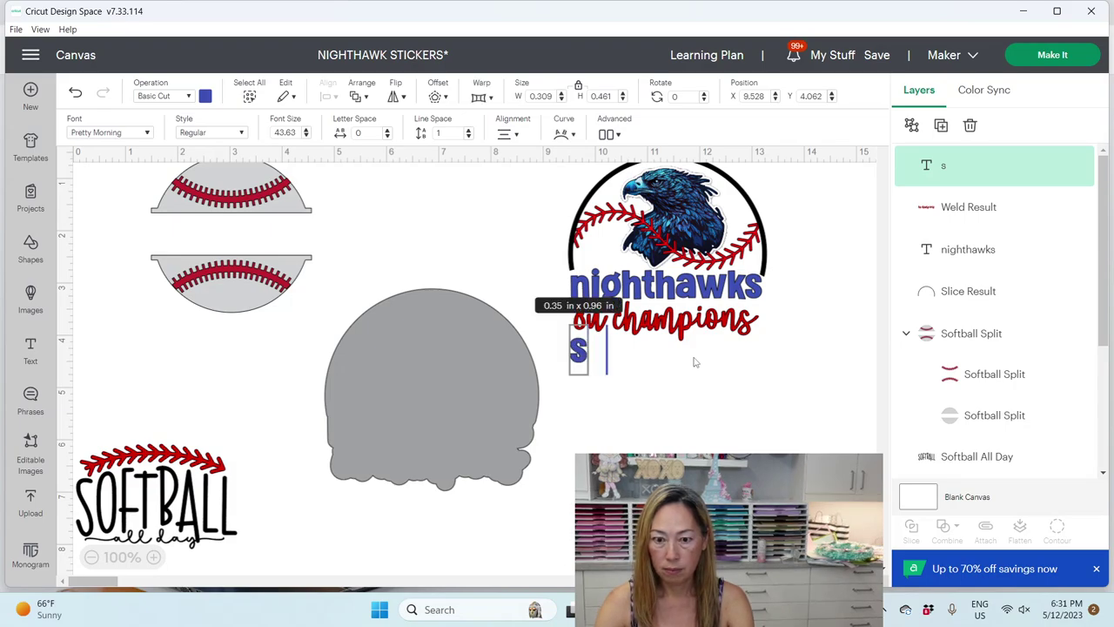
pyautogui.write('023')
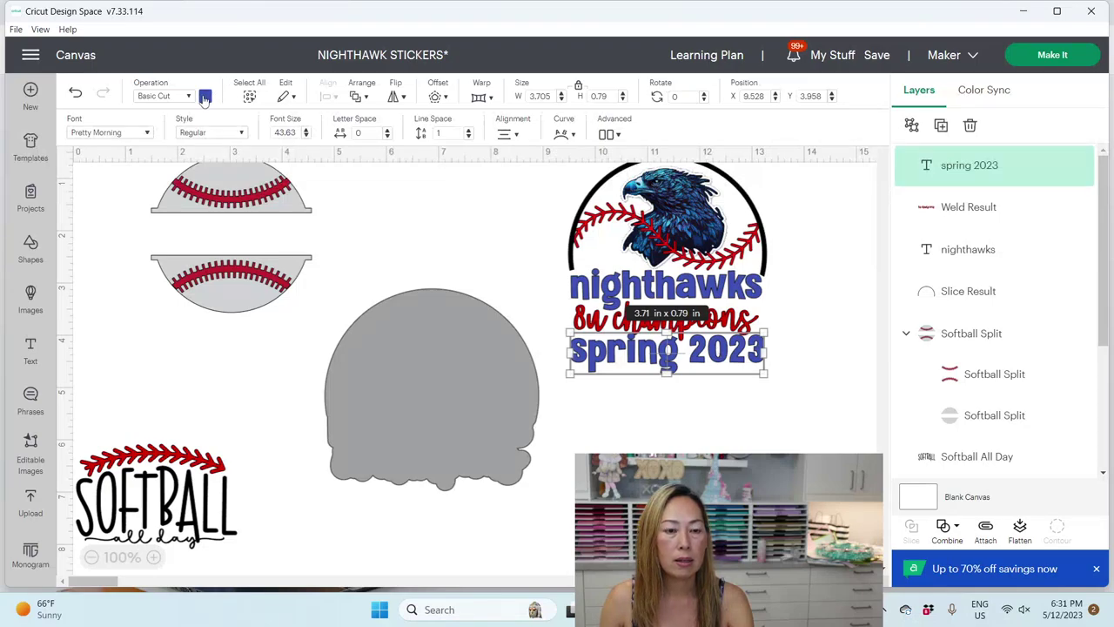
# - Shrink the "spring 2023" text to about 1.85 in wide, centered under 8u champions, and delete the old solid gray offset
pyautogui.moveTo(764, 374); pyautogui.dragTo(694, 351)
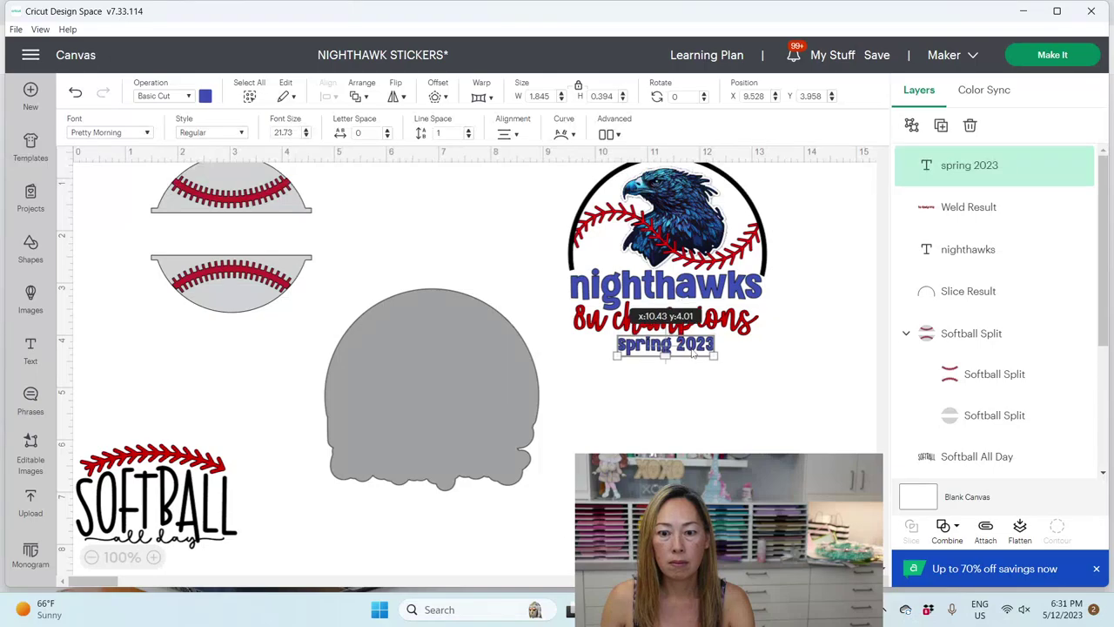
pyautogui.click(691, 397)
pyautogui.click(365, 353)
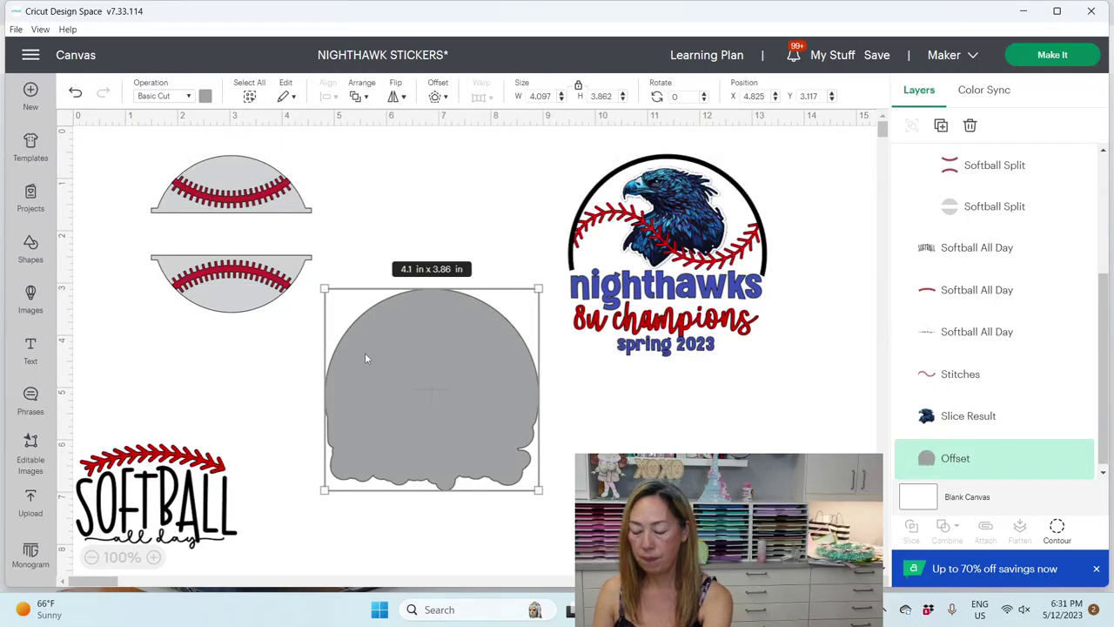
pyautogui.press('Delete')
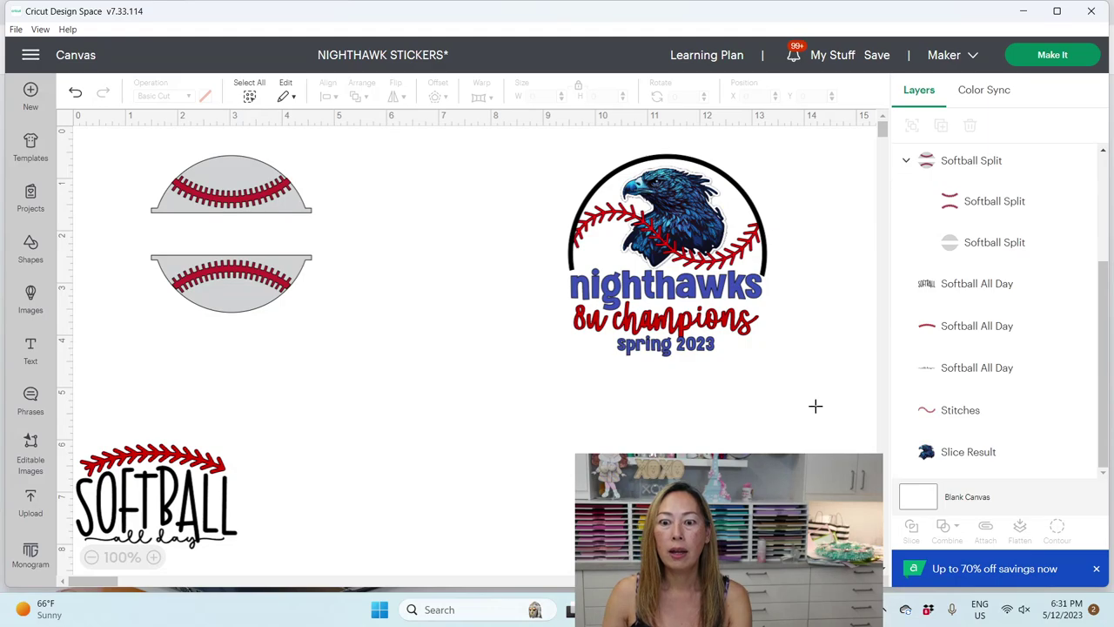
# - Enlarge the nighthawks text to about 4.04 in wide, keeping it centered beneath the ball outline
pyautogui.click(737, 298)
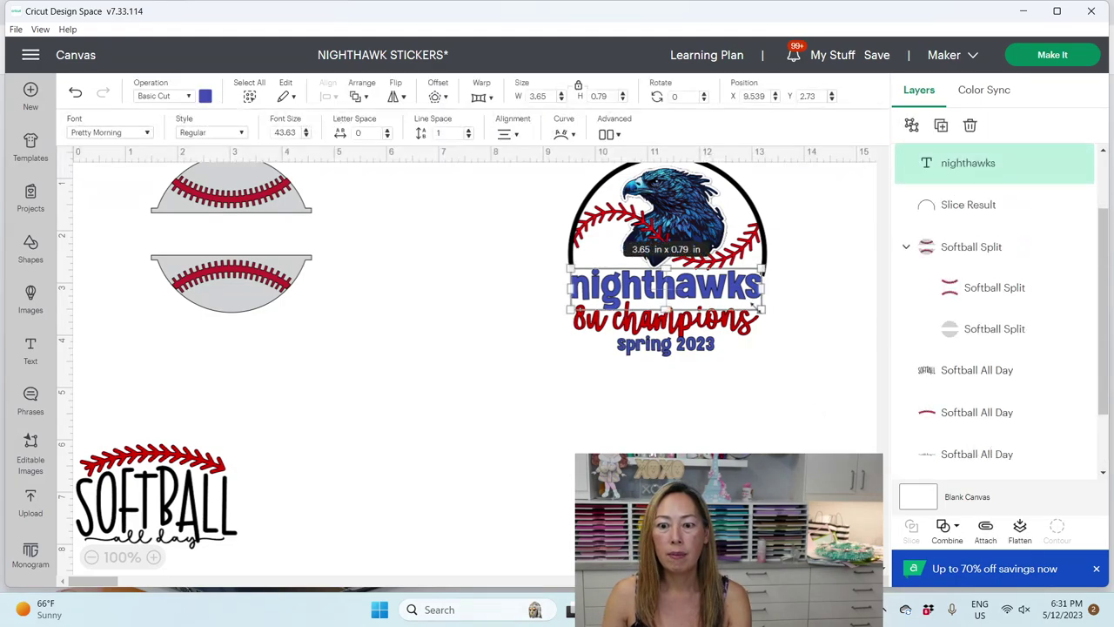
pyautogui.moveTo(752, 309)
pyautogui.mouseDown()
pyautogui.moveTo(767, 314)
pyautogui.moveTo(747, 295)
pyautogui.mouseUp()
pyautogui.click(766, 438)
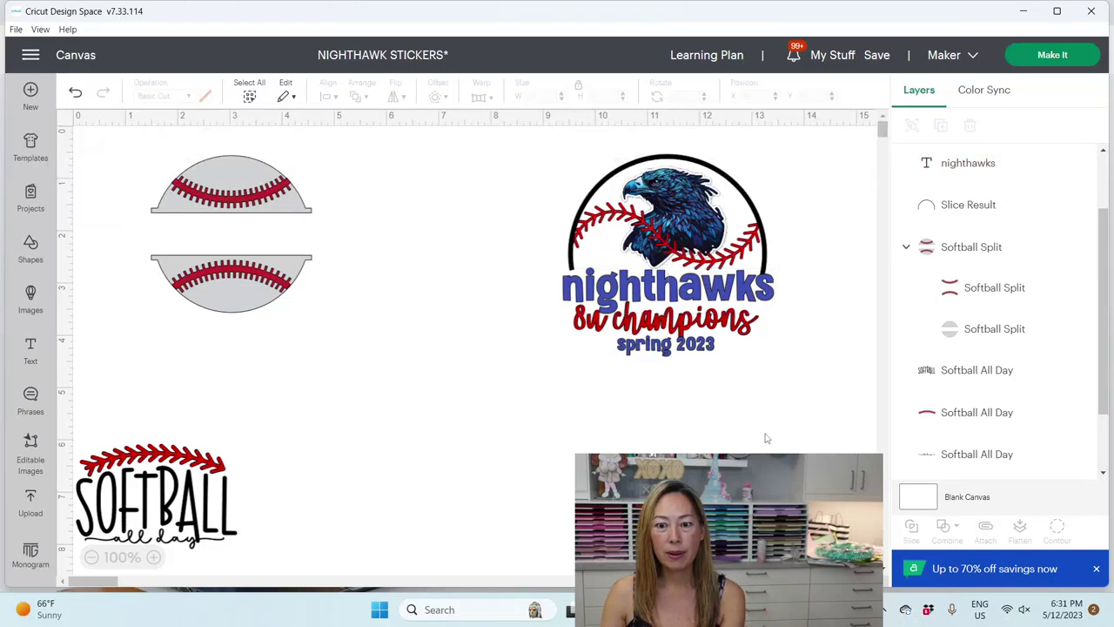
# - Create a 0.15 in offset with rounded corners and welded offsets around the design including the "spring 2023" text
pyautogui.moveTo(802, 448); pyautogui.dragTo(516, 184)
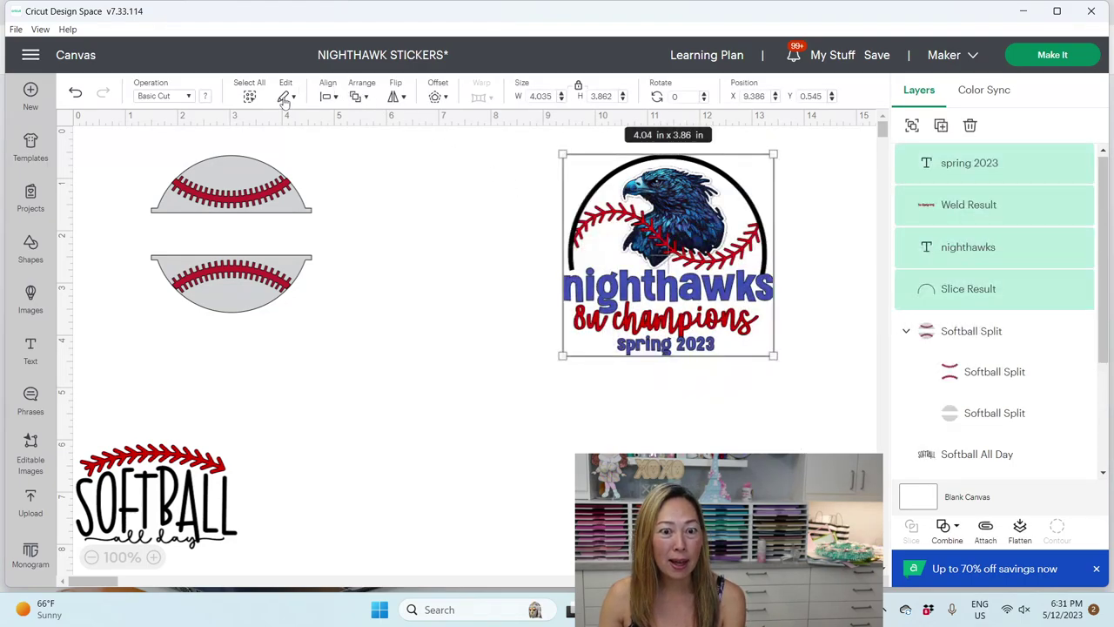
pyautogui.click(435, 97)
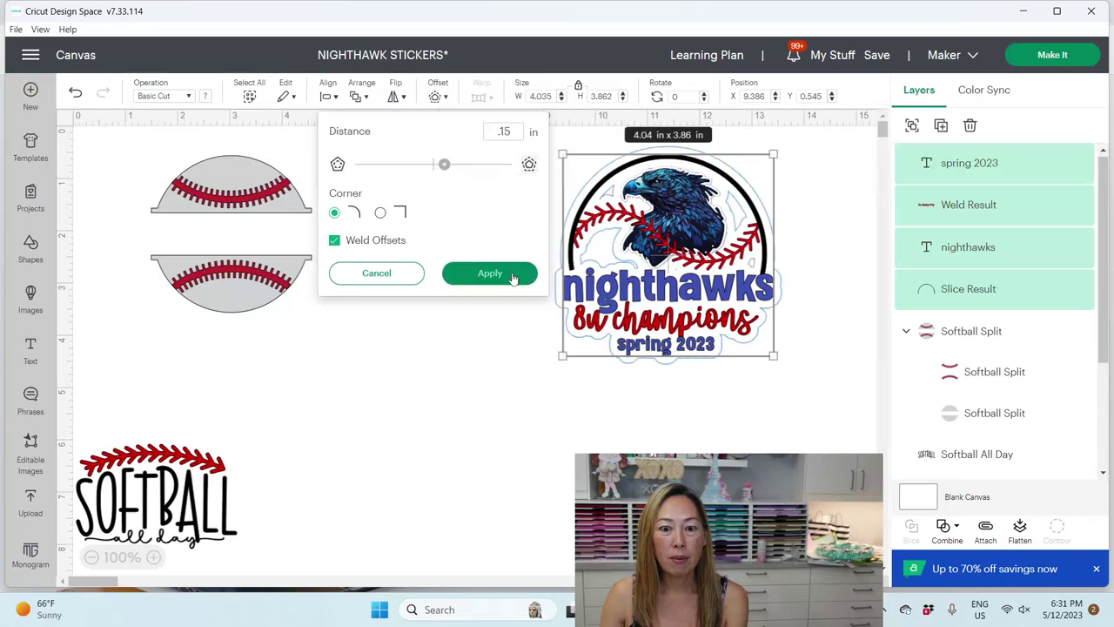
pyautogui.click(490, 273)
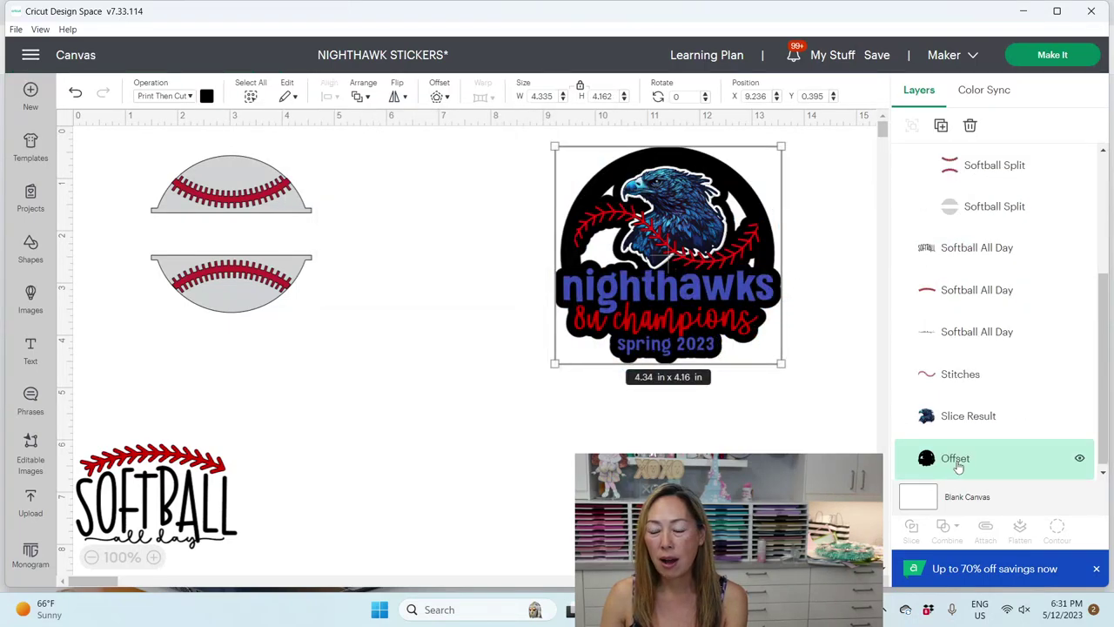
# - Set the new offset to Basic cut and hide all its inner cutouts with Contour
pyautogui.click(187, 97)
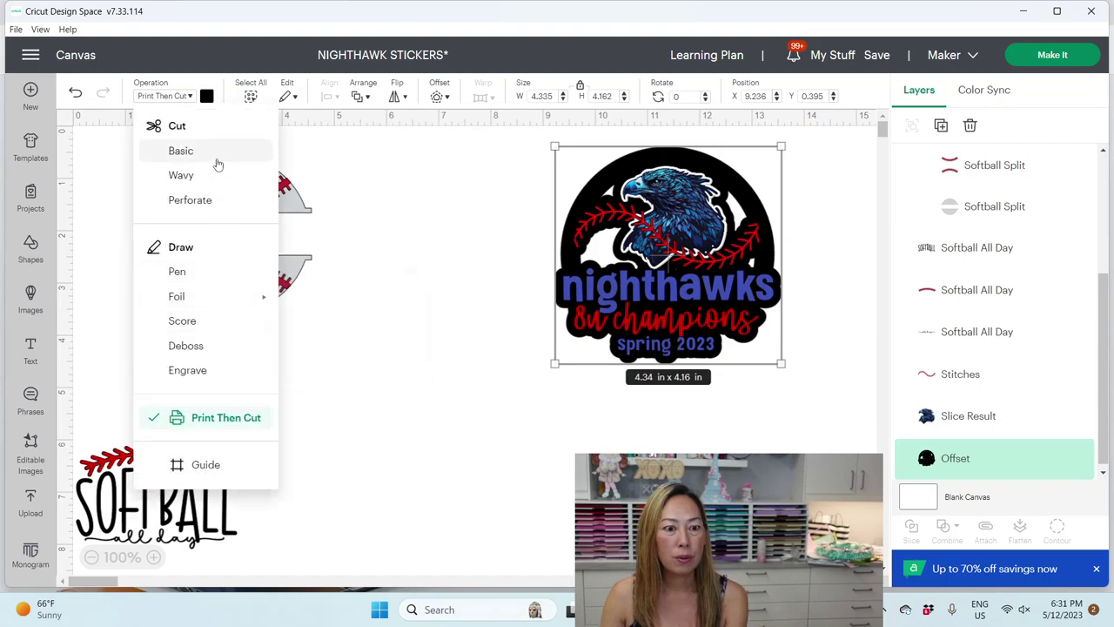
pyautogui.click(181, 151)
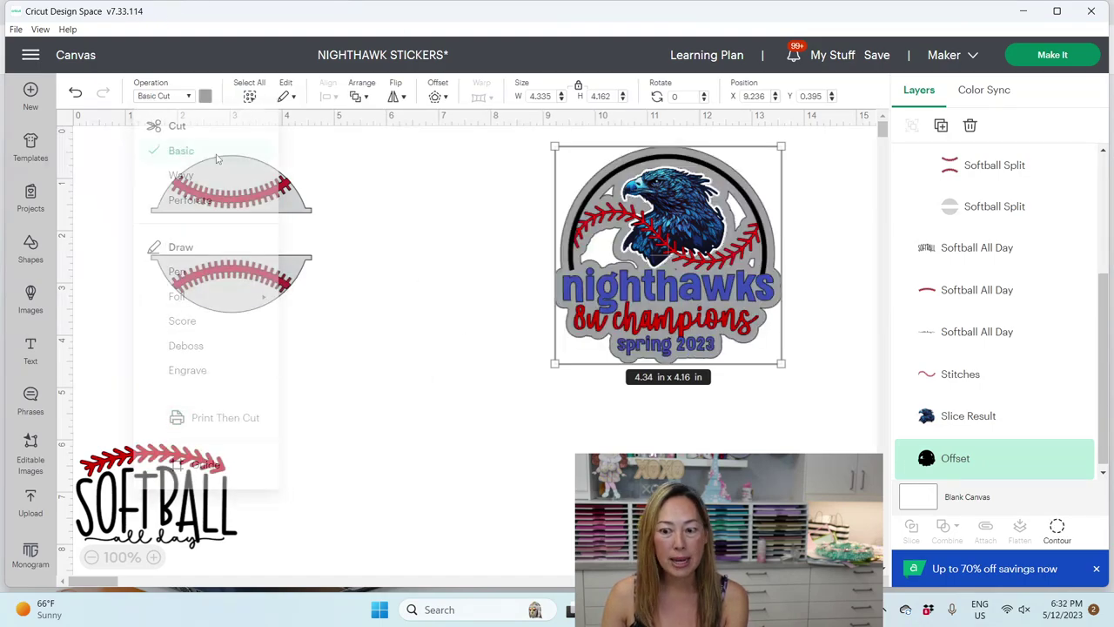
pyautogui.click(1058, 531)
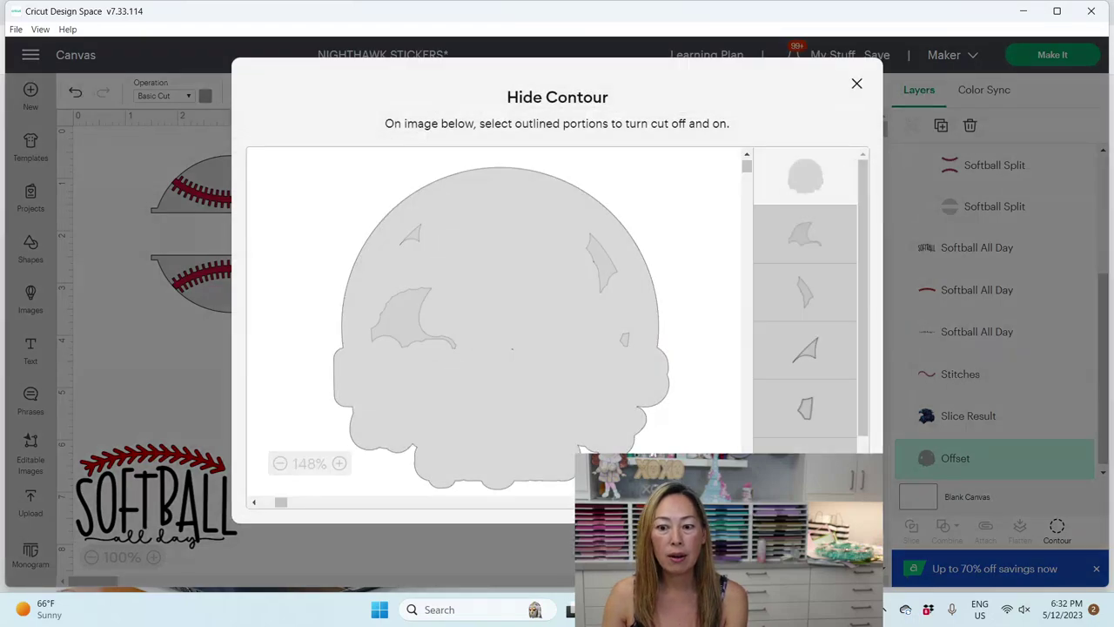
pyautogui.click(856, 84)
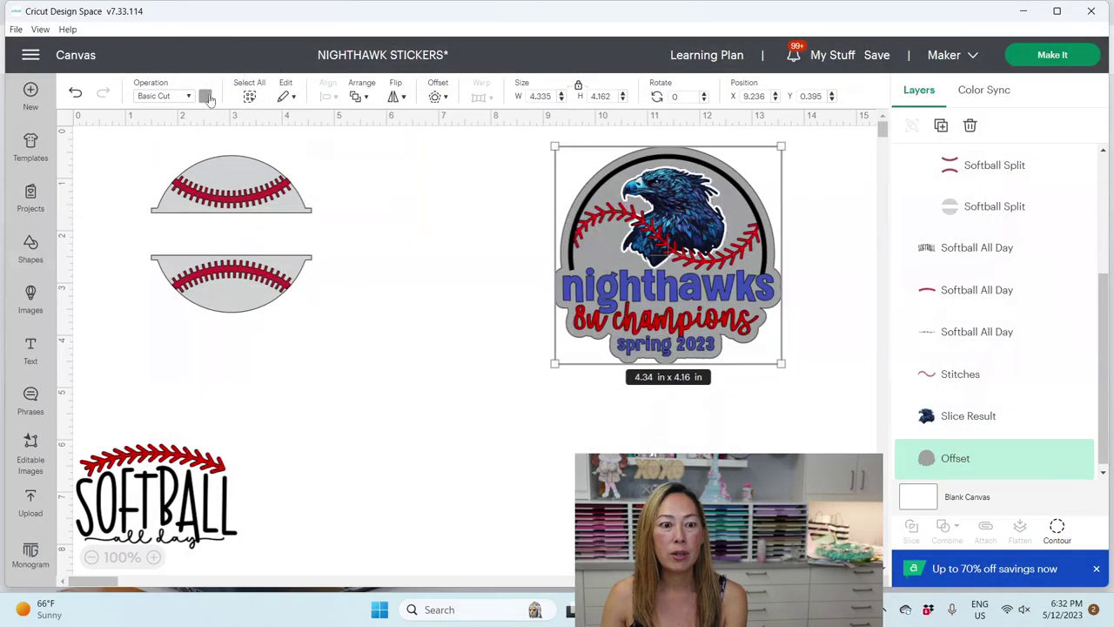
# - Recolor the solid offset white and flatten it together with the whole nighthawks design
pyautogui.click(206, 95)
pyautogui.click(221, 232)
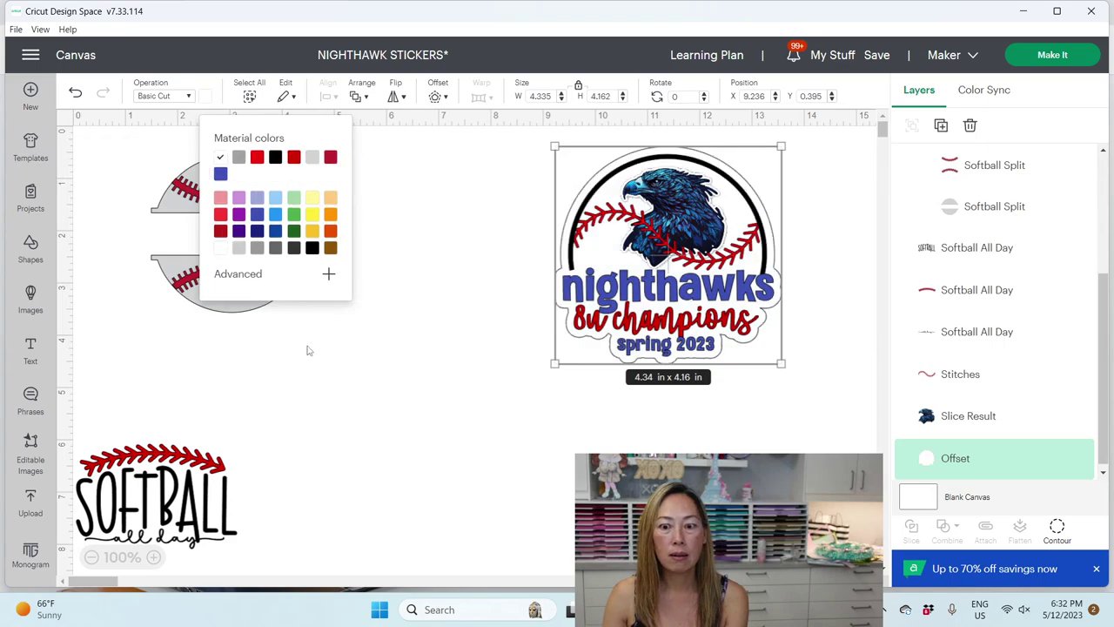
pyautogui.click(352, 413)
pyautogui.moveTo(832, 428); pyautogui.dragTo(505, 122)
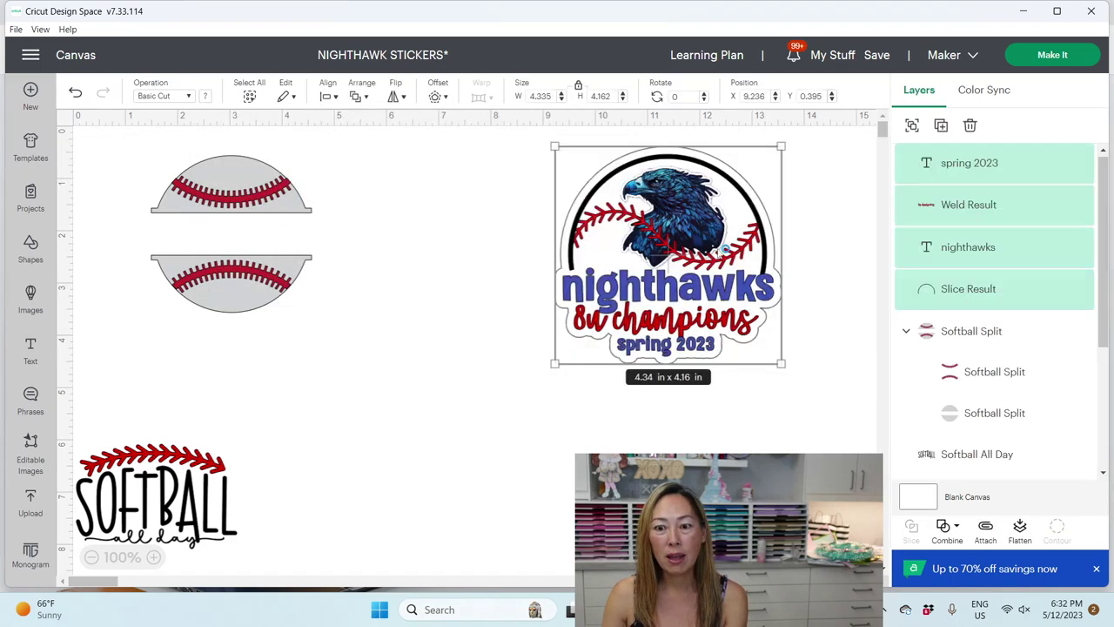
pyautogui.click(1023, 533)
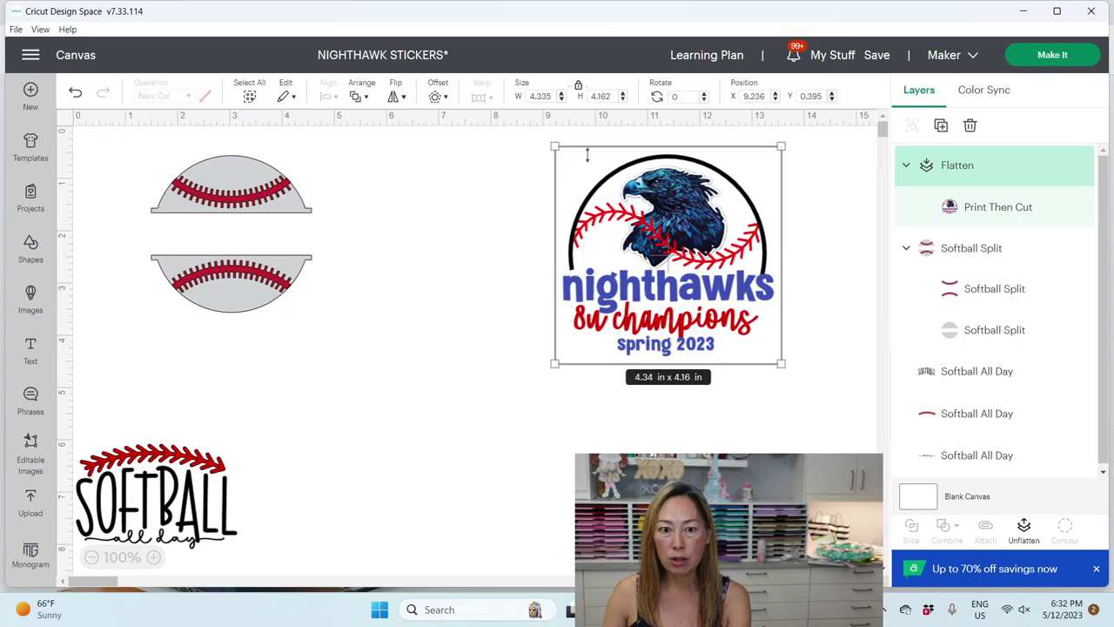
# - Add a 0.15 in offset with rounded corners and welded offsets around the flattened design and recolor it white
pyautogui.click(436, 98)
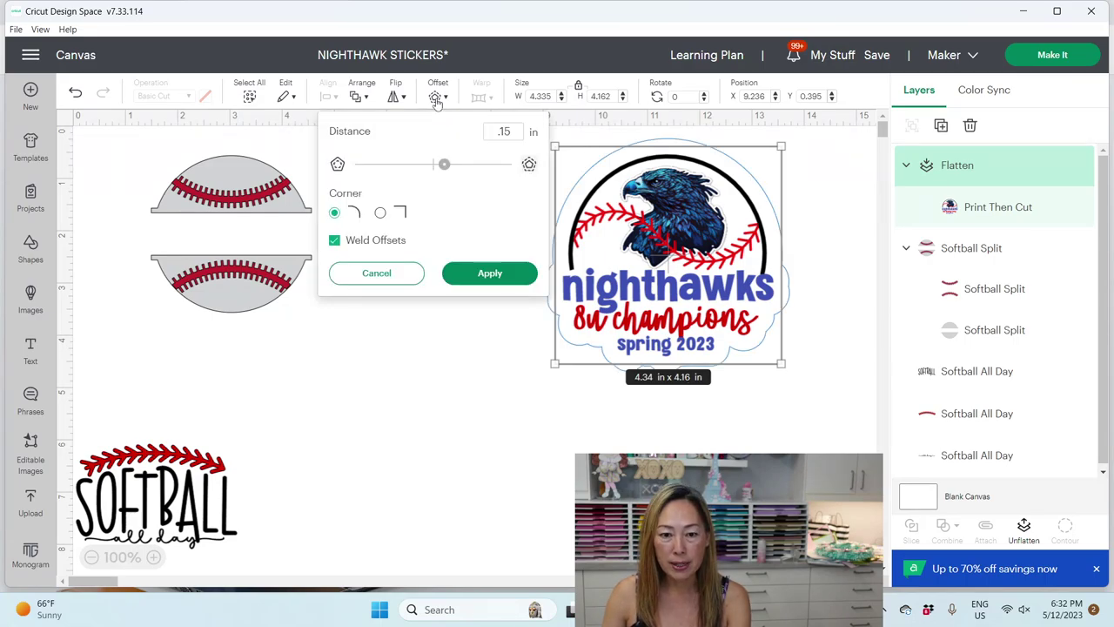
pyautogui.click(513, 276)
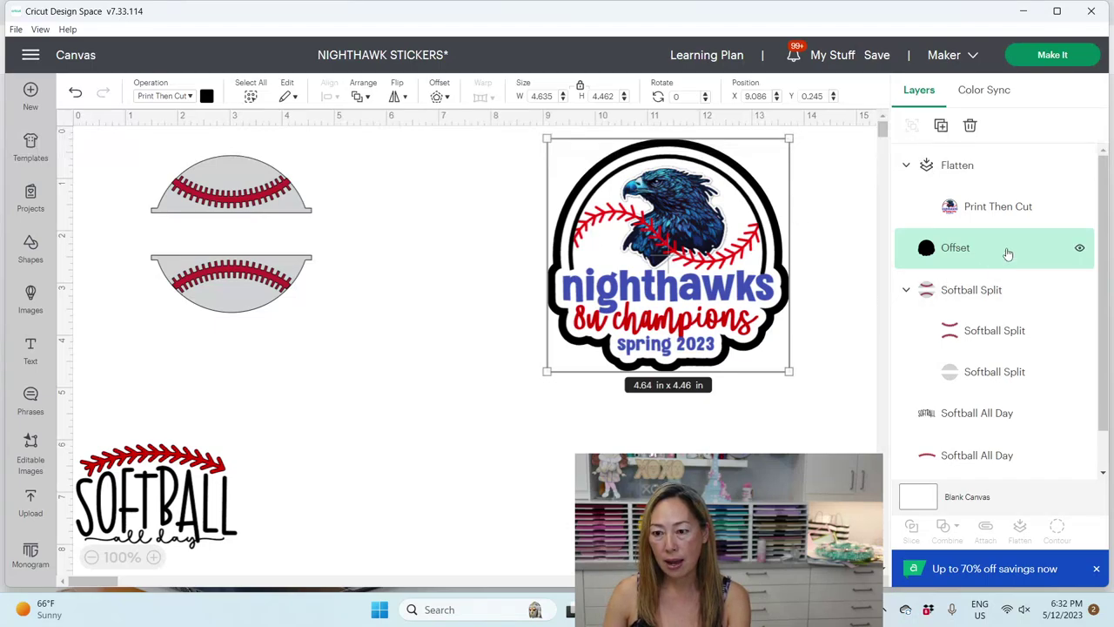
pyautogui.click(206, 95)
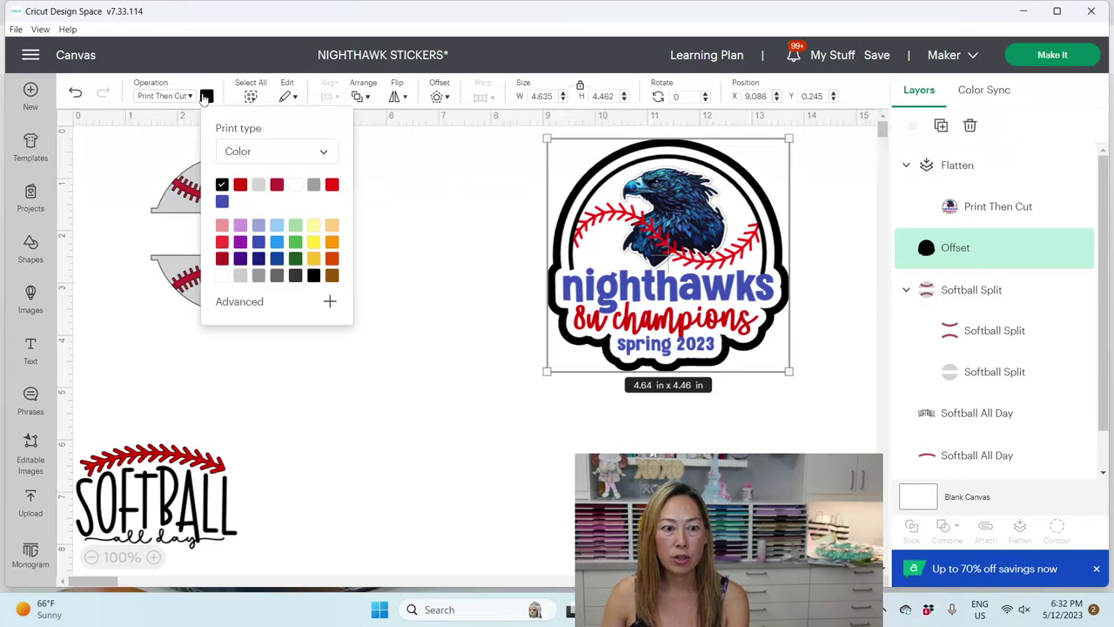
pyautogui.click(295, 185)
pyautogui.click(838, 325)
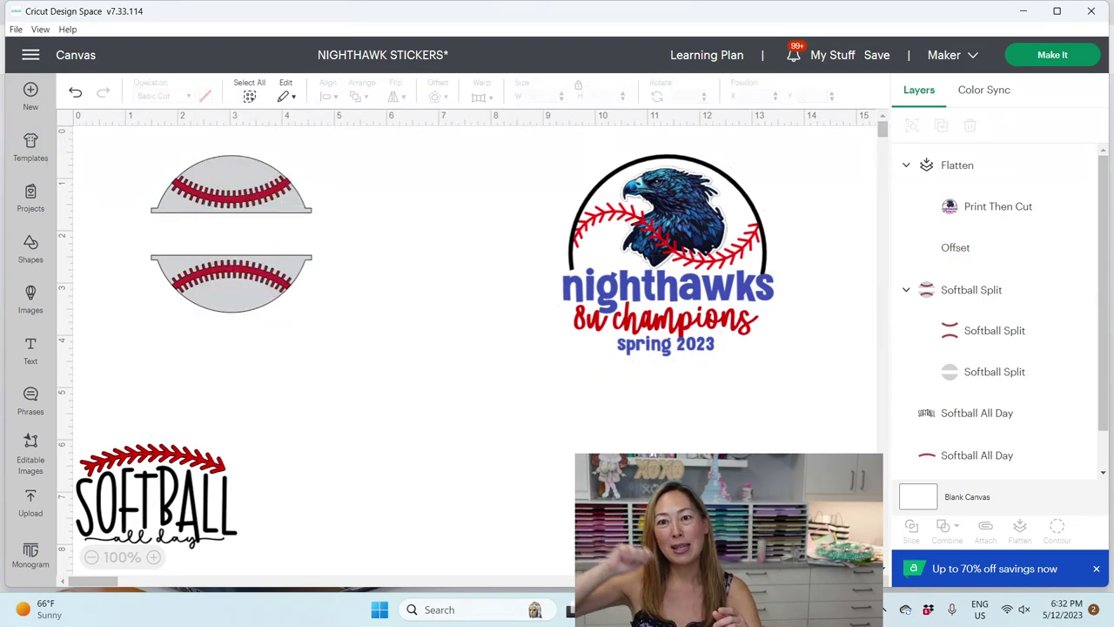
pyautogui.click(763, 204)
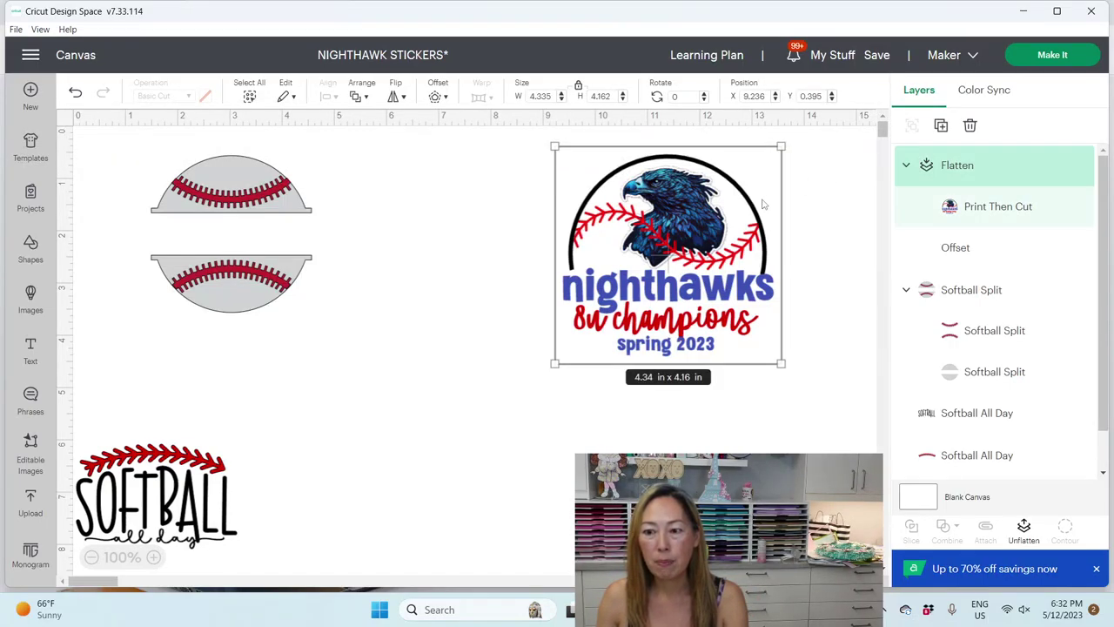
pyautogui.click(941, 127)
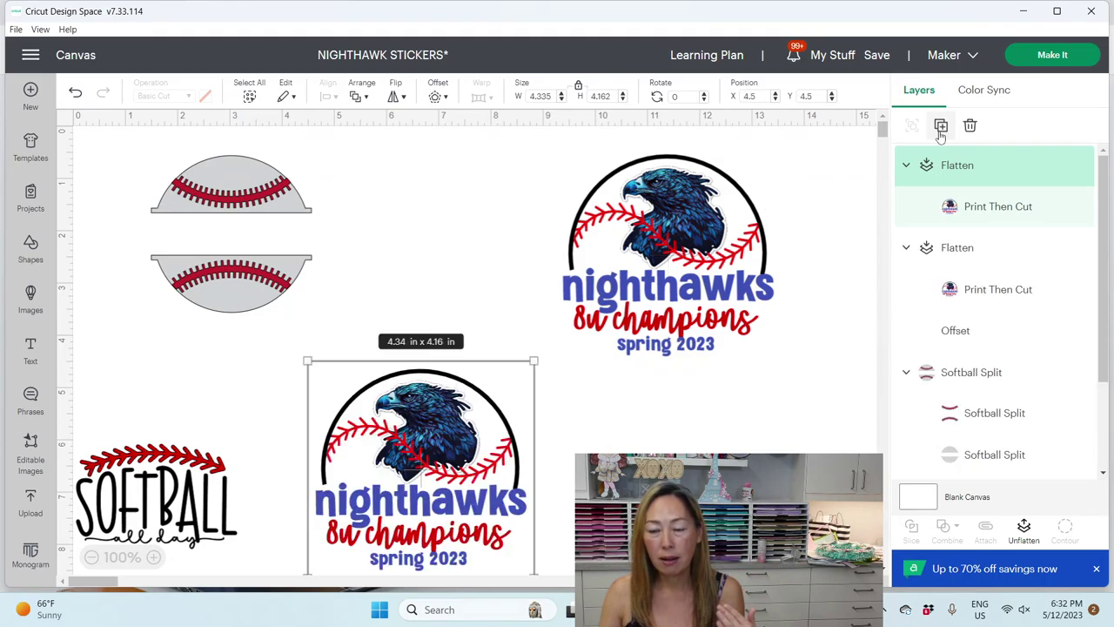
pyautogui.press('Delete')
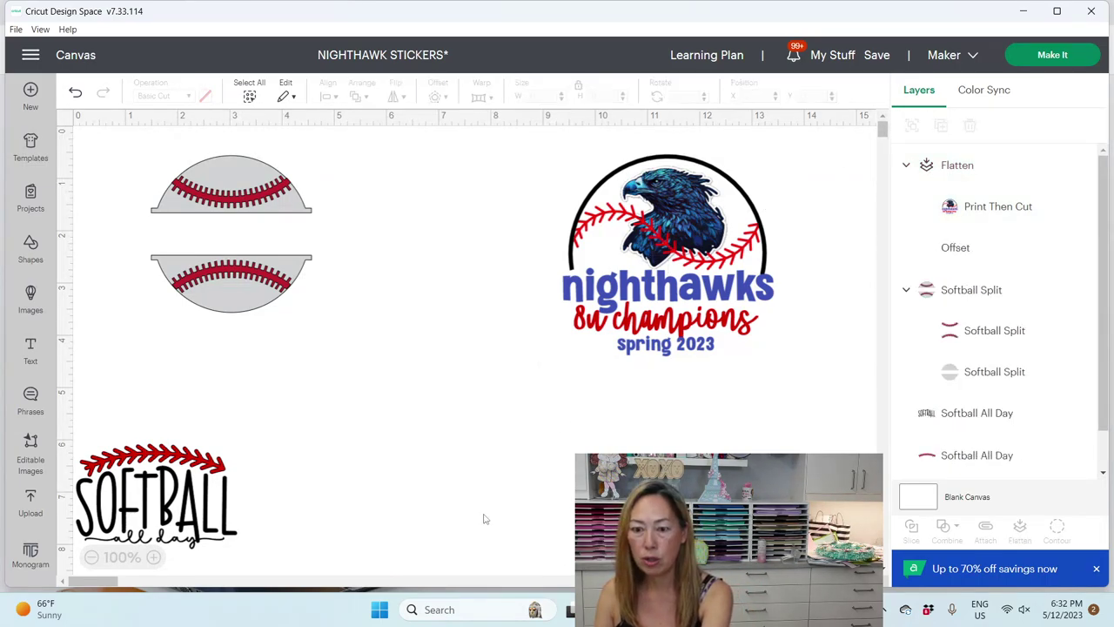
# - Delete the leftover split softball image, both upper and lower halves, from the canvas
pyautogui.scroll(-1, 975, 347)
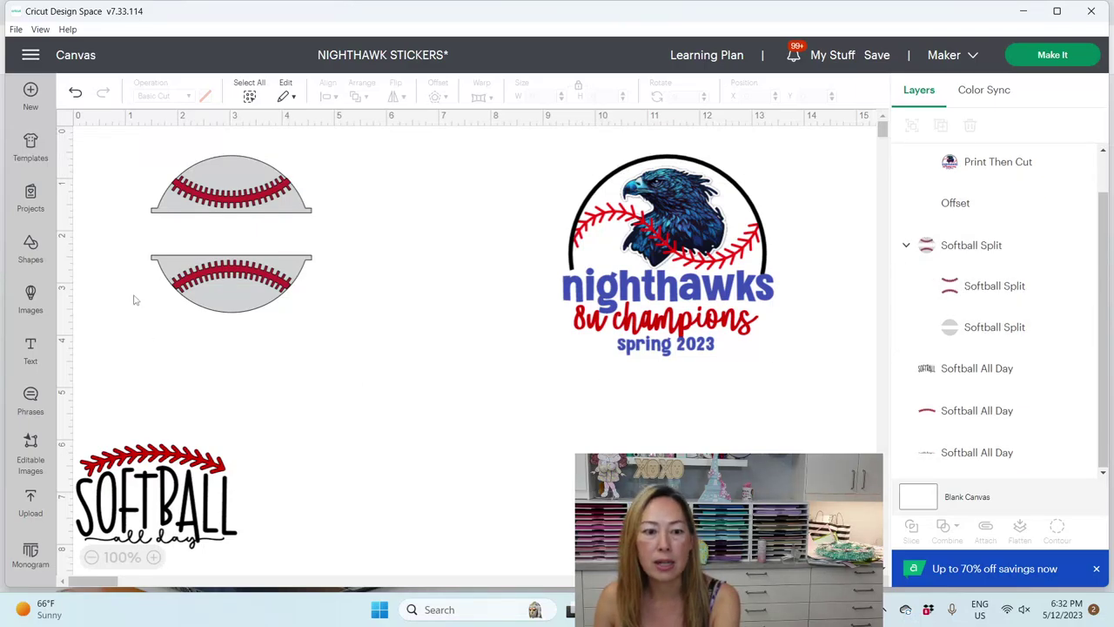
pyautogui.moveTo(282, 361); pyautogui.dragTo(121, 131)
pyautogui.press('Delete')
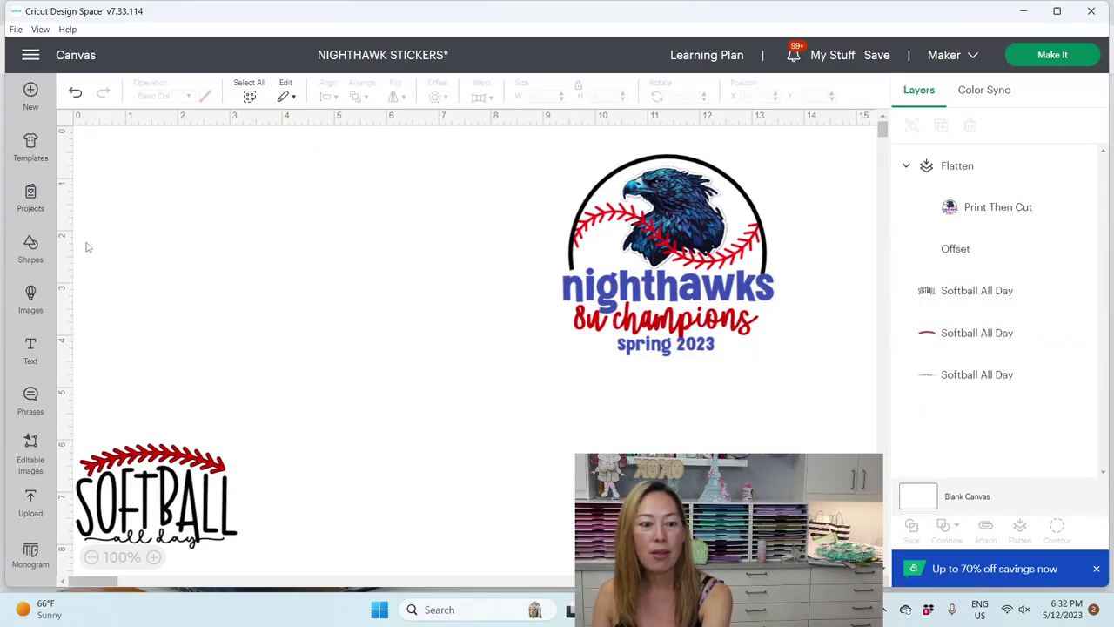
# - Delete all layers of the Softball All Day image from the canvas
pyautogui.scroll(-3, 87, 244)
pyautogui.moveTo(152, 309); pyautogui.dragTo(193, 509)
pyautogui.moveTo(308, 538); pyautogui.dragTo(73, 239)
pyautogui.press('Delete')
pyautogui.scroll(2, 654, 381)
pyautogui.scroll(3, 654, 381)
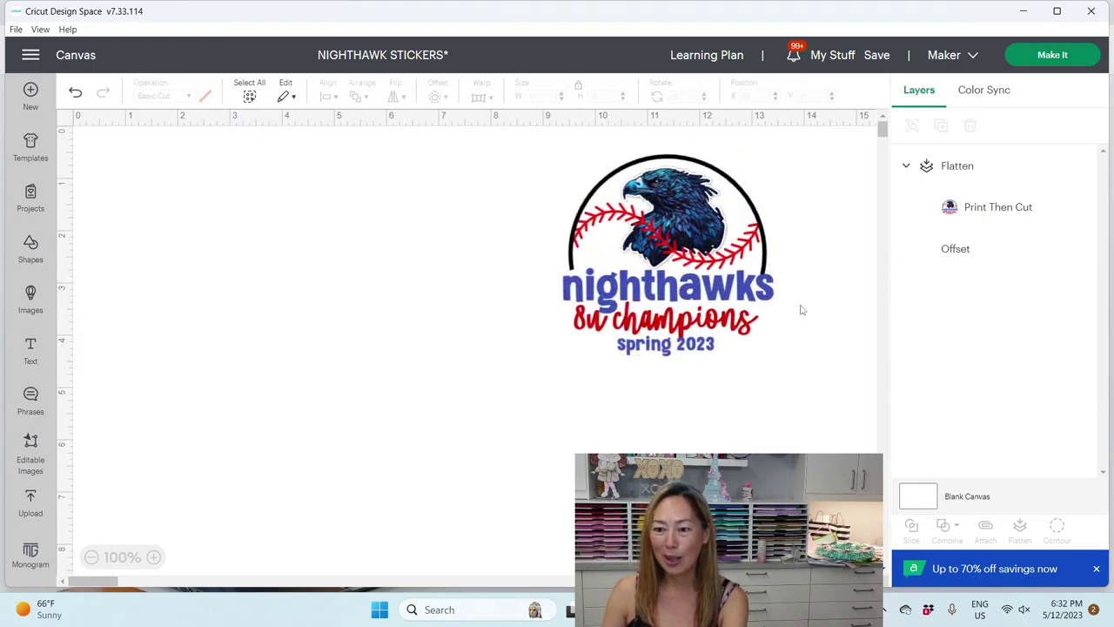
# - Duplicate the white offset behind the flattened nighthawks design three times
pyautogui.click(964, 249)
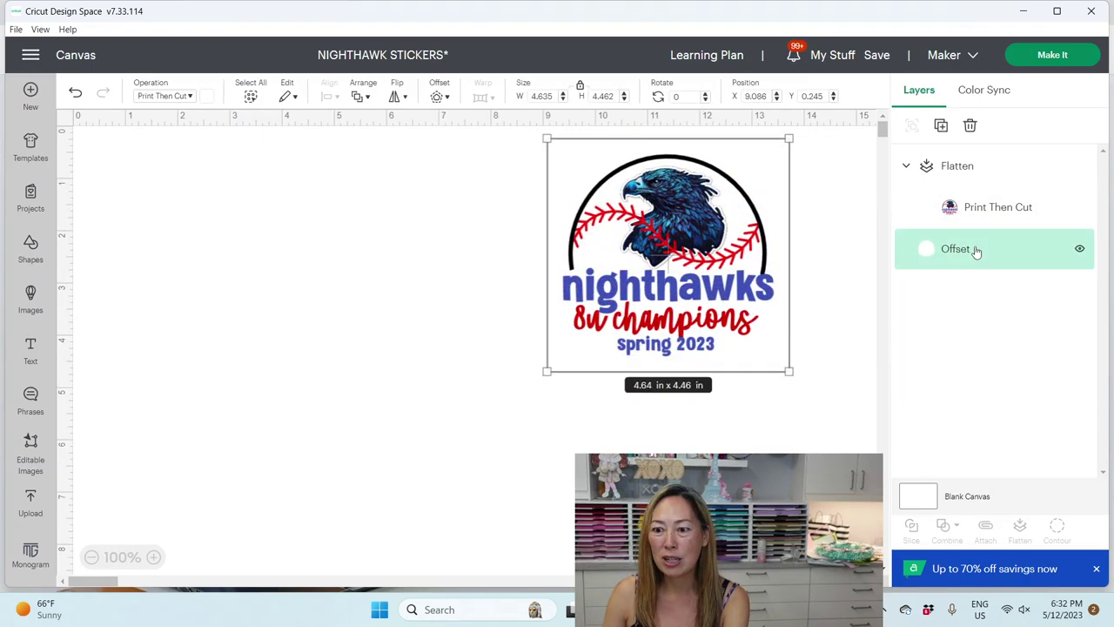
pyautogui.click(941, 127)
pyautogui.click(941, 126)
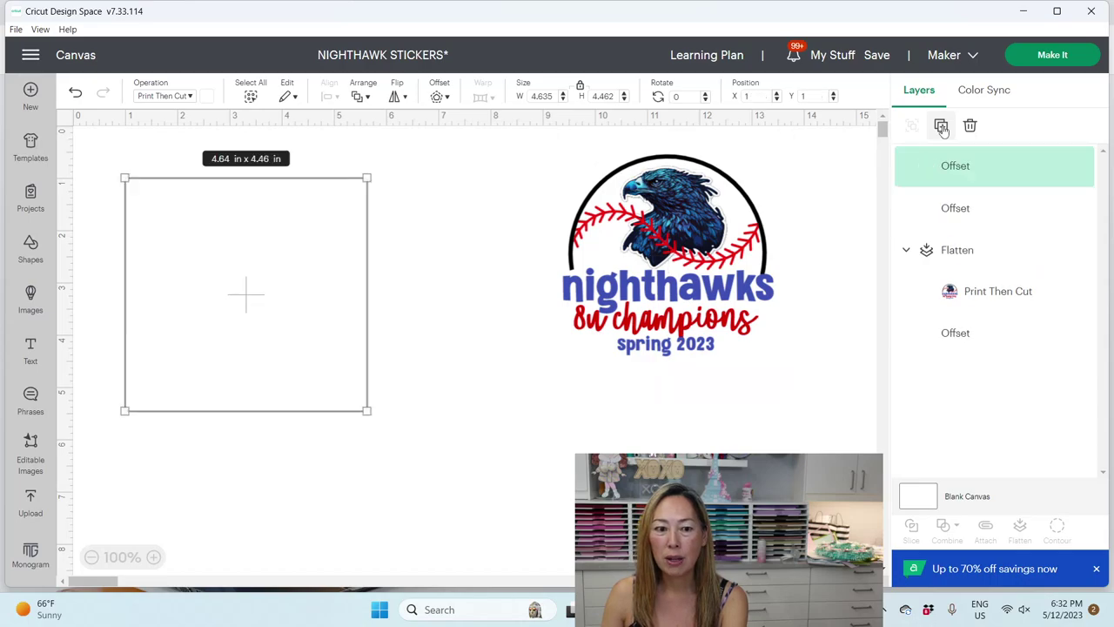
pyautogui.click(941, 127)
pyautogui.click(350, 520)
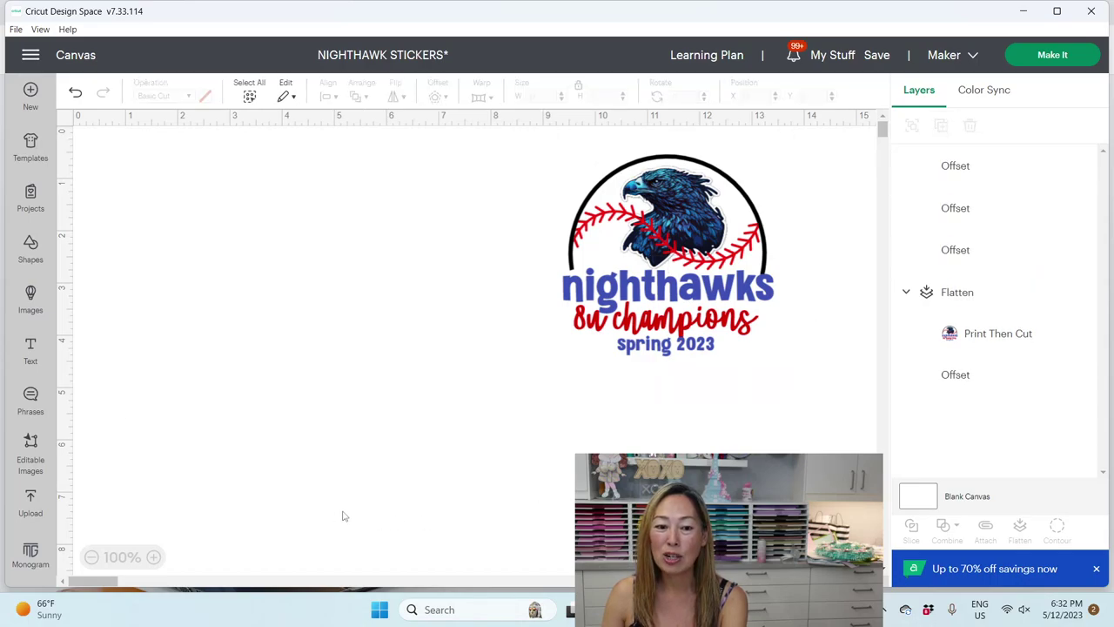
# - Move the three offset copies onto the nighthawks design and bring the flattened design above them in the layer order
pyautogui.moveTo(406, 492); pyautogui.dragTo(70, 150)
pyautogui.moveTo(264, 279); pyautogui.dragTo(702, 269)
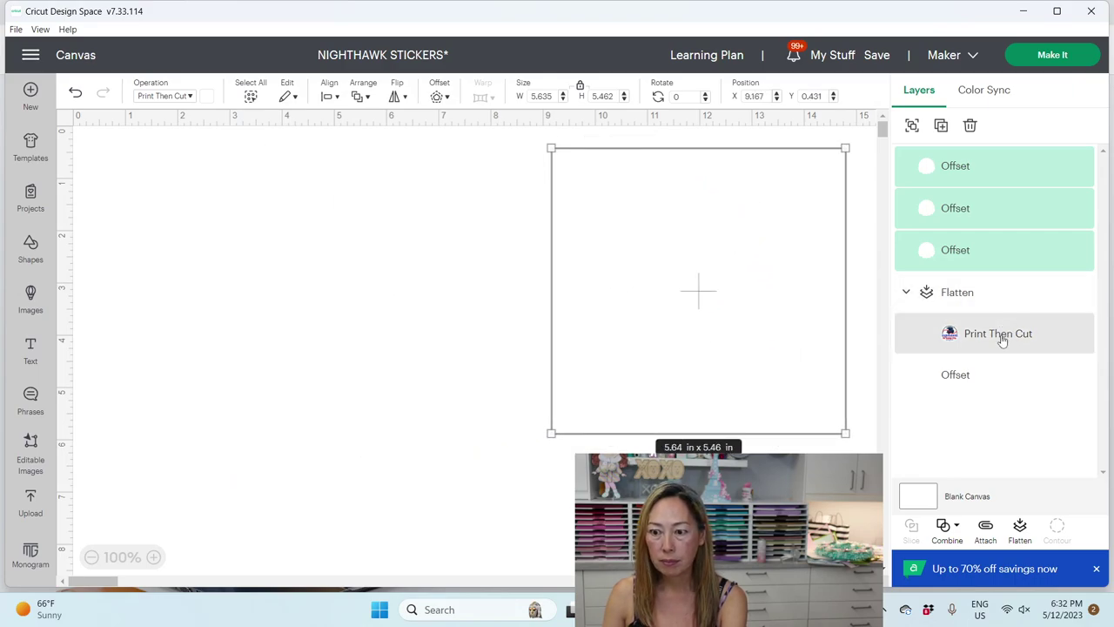
pyautogui.moveTo(1001, 340); pyautogui.dragTo(973, 139)
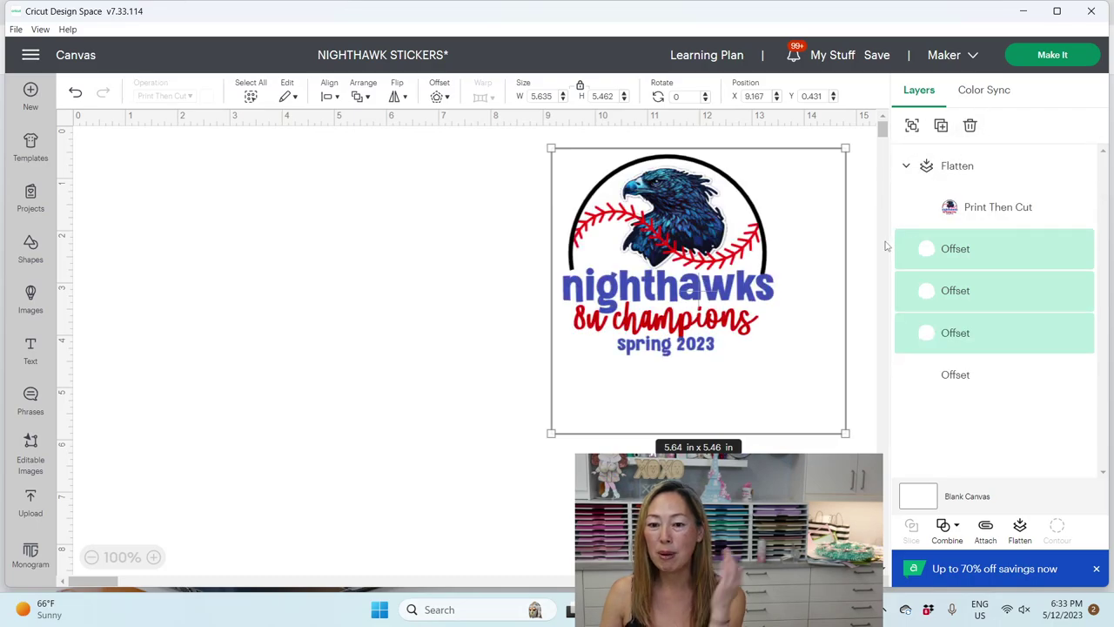
# - Center the flattened nighthawks design and all four white offsets on each other and attach them together
pyautogui.click(417, 274)
pyautogui.moveTo(461, 174); pyautogui.dragTo(762, 440)
pyautogui.click(323, 96)
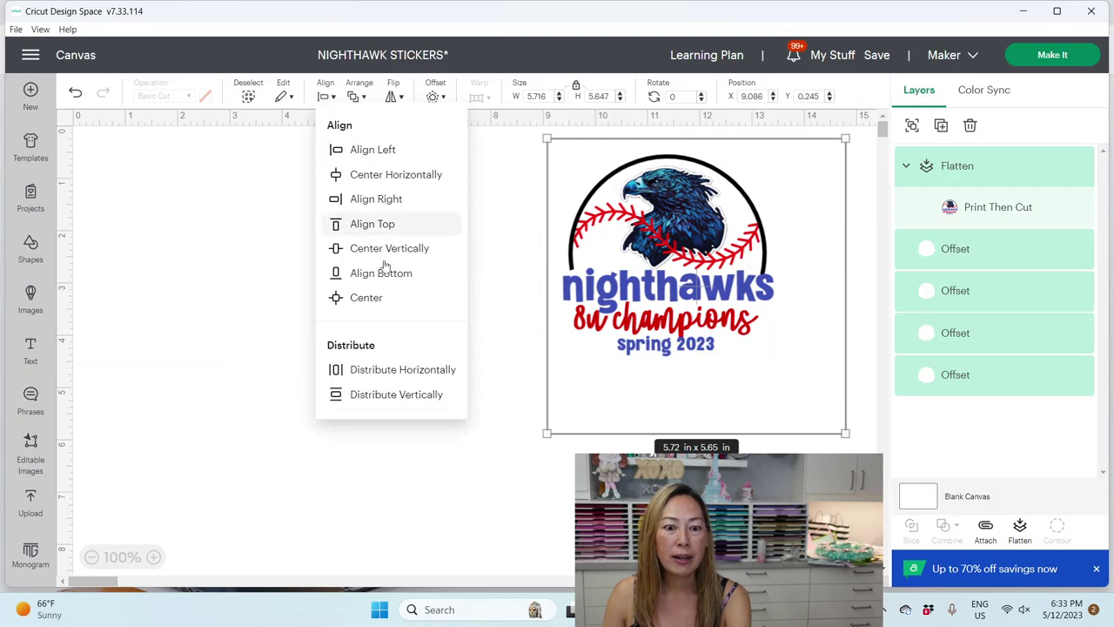
pyautogui.click(377, 301)
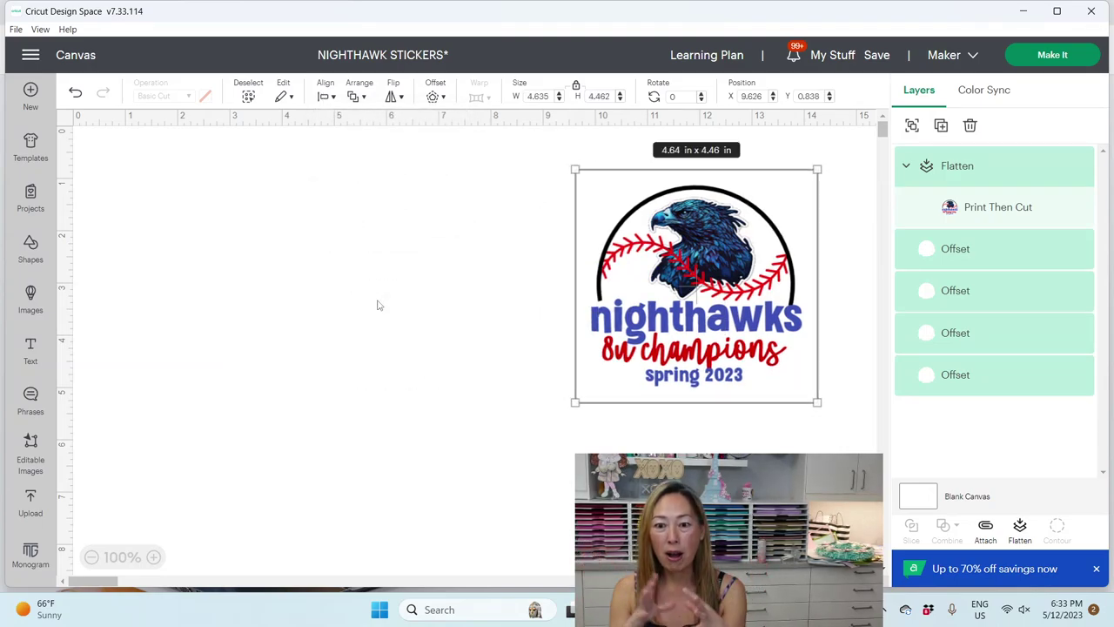
pyautogui.click(986, 531)
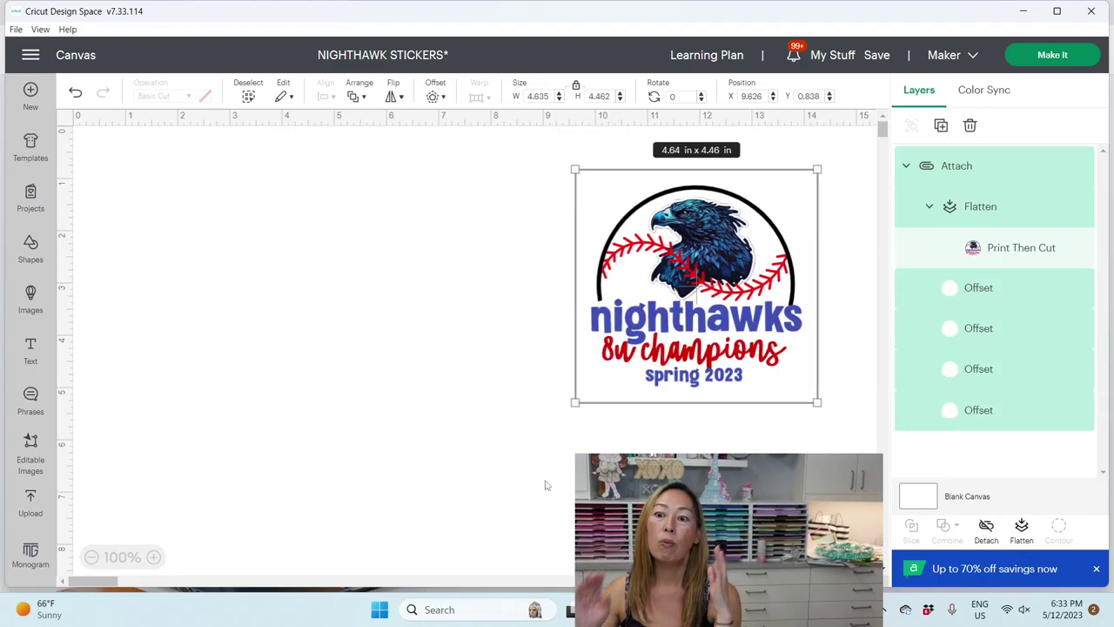